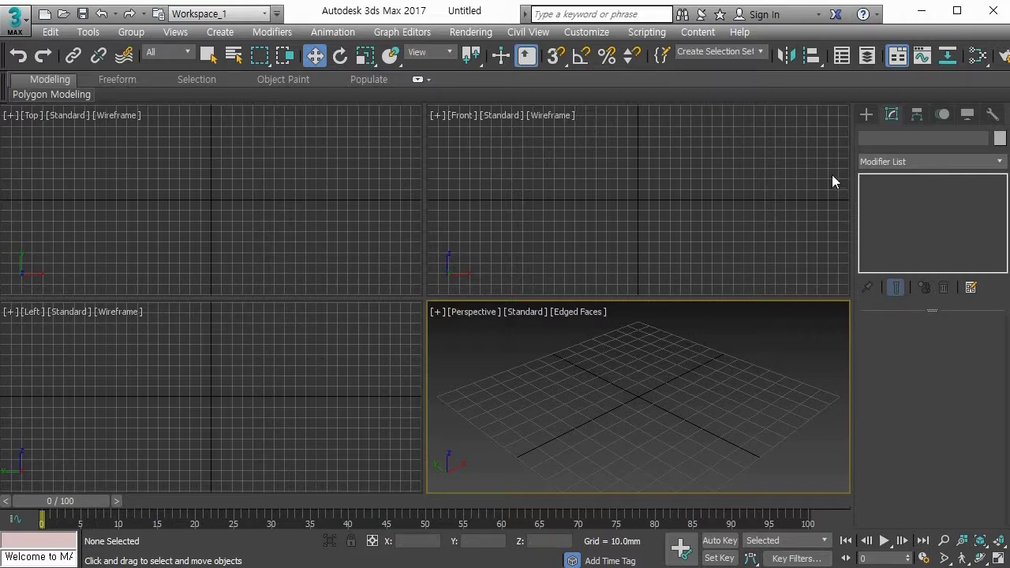
- Create a box about 48 × 47 × 47 mm in the perspective view and maximize that view
left_click(863, 113)
left_click(898, 210)
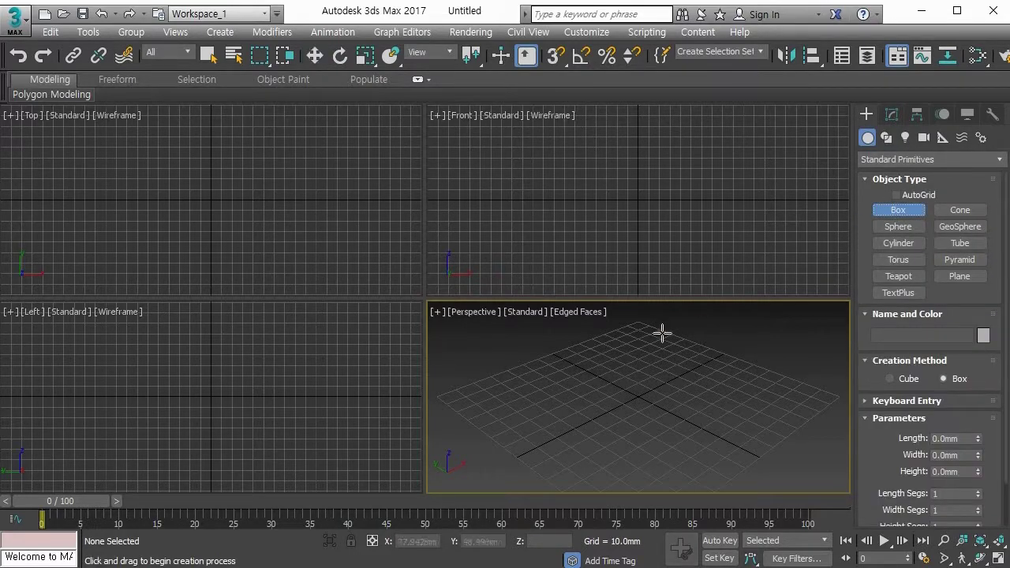
left_click_drag(651, 382, 655, 458)
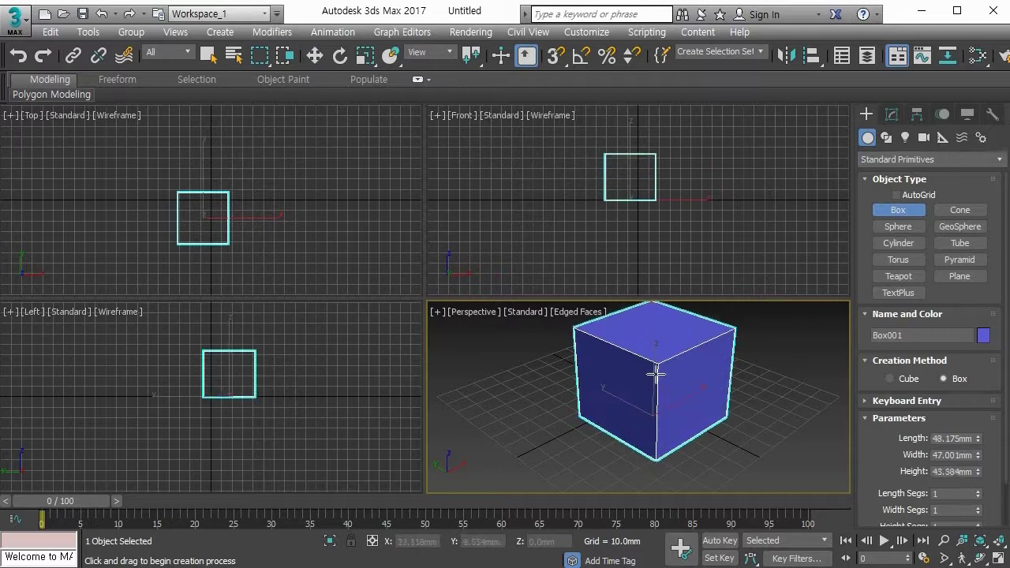
left_click(652, 372)
key("alt+w")
scroll(496, 298, "down", 3)
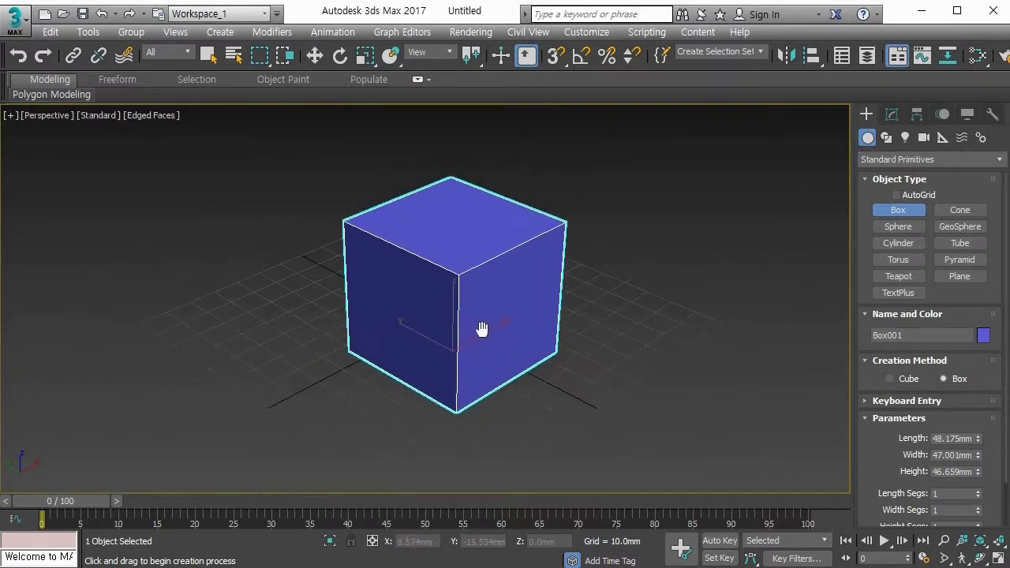
- Set the box's length, width and height segments to 3 each
scroll(886, 492, "down", 3)
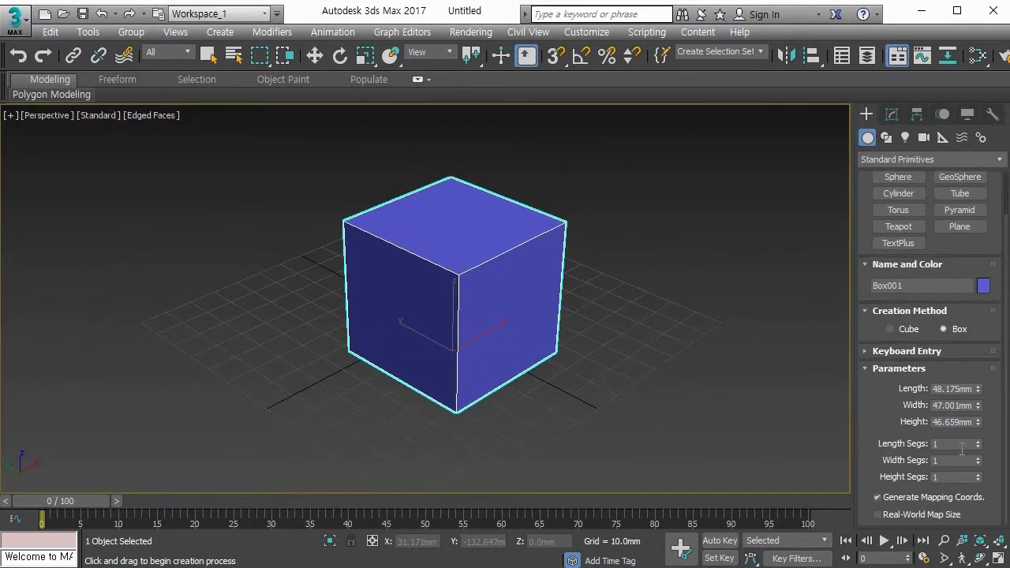
left_click(954, 444)
type("3")
key("Tab")
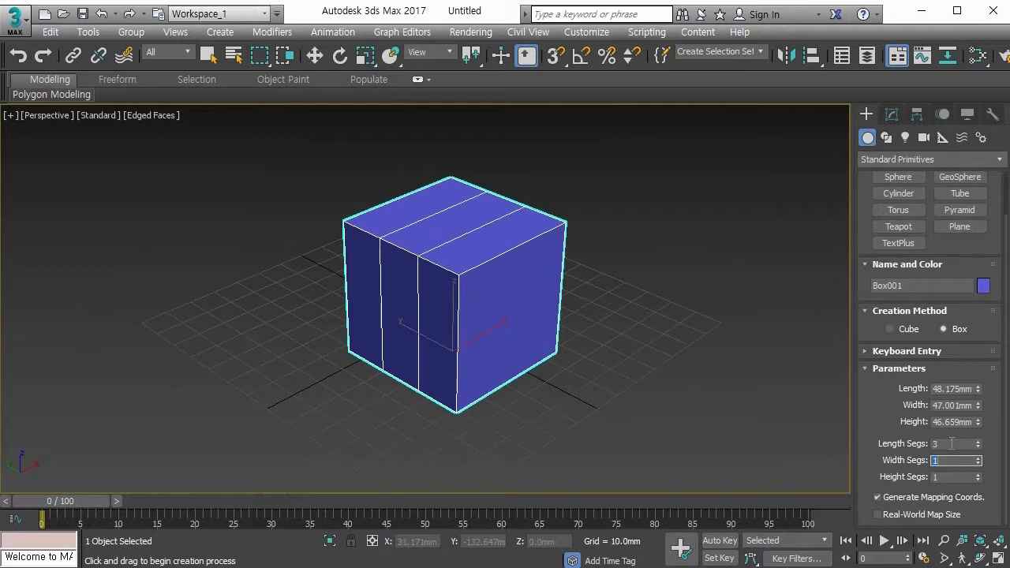
type("3")
key("Tab")
type("3")
key("Tab")
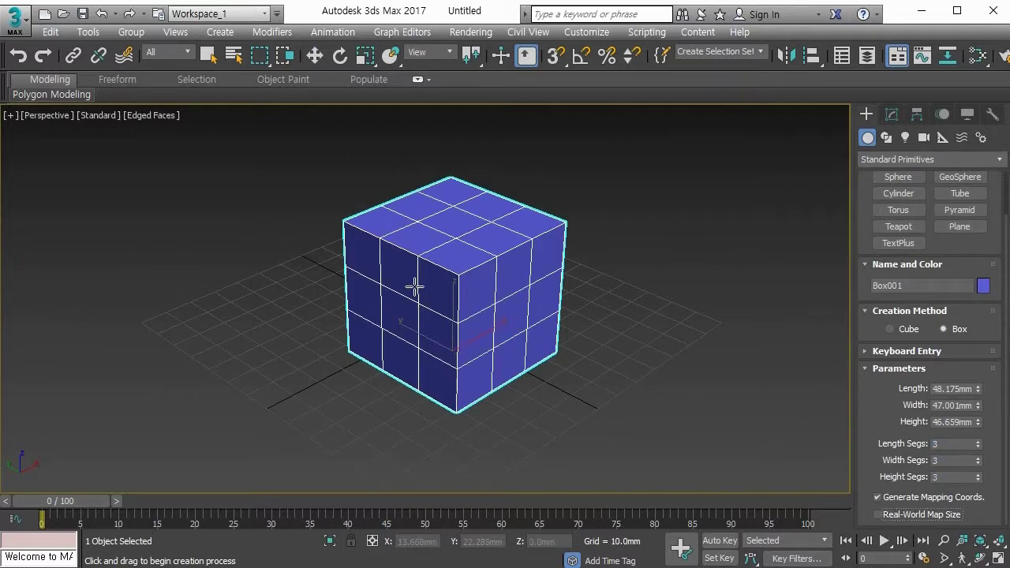
- Convert the segmented box to an Editable Poly
right_click(451, 221)
right_click(451, 224)
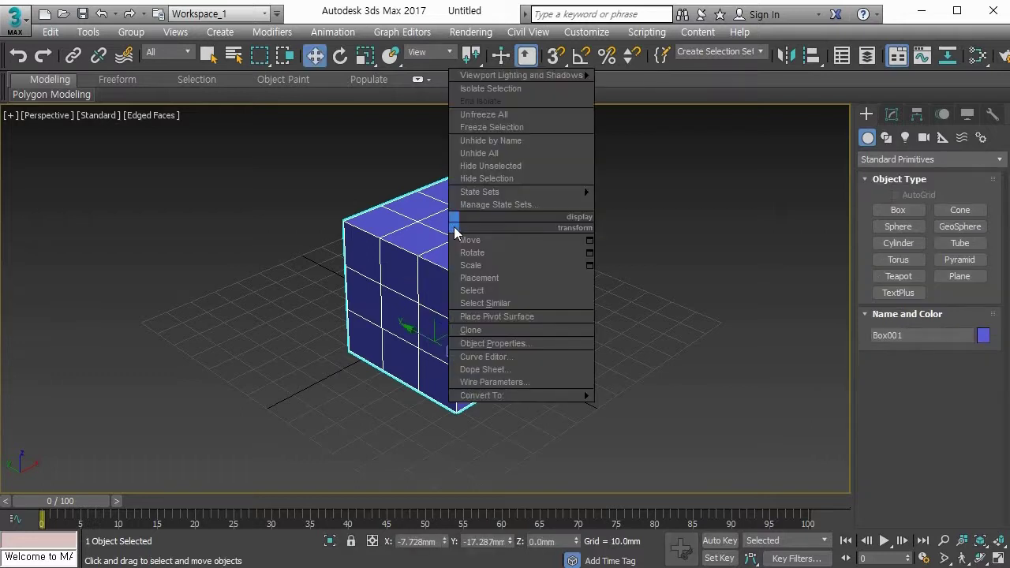
mouse_move(521, 396)
left_click(631, 409)
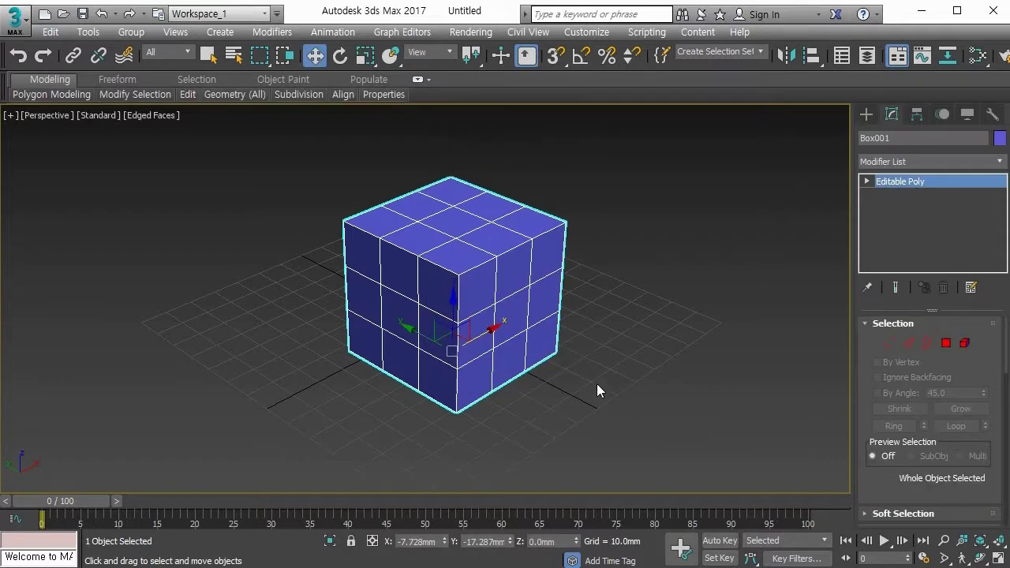
middle_click_drag(508, 306, 500, 309)
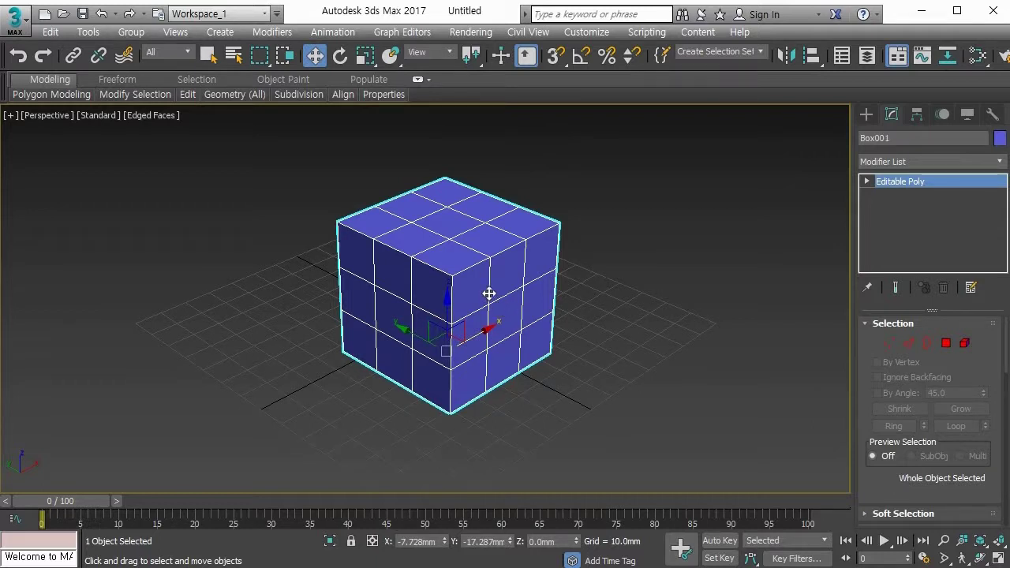
- Select the top face's inner vertex nearest the front corner at vertex level, and its centre polygon at polygon level
key("1")
left_click(451, 241)
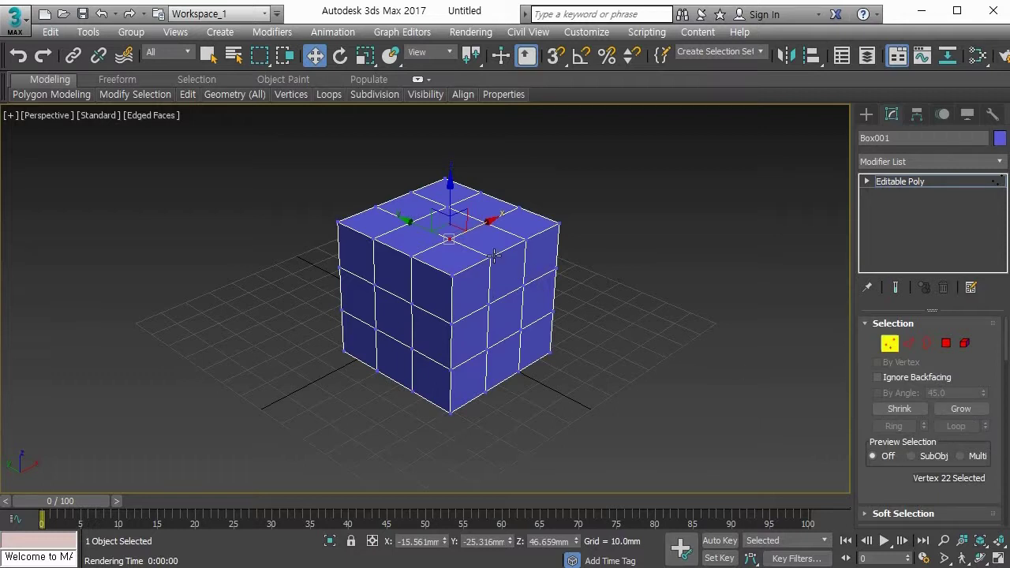
key("4")
left_click(454, 221)
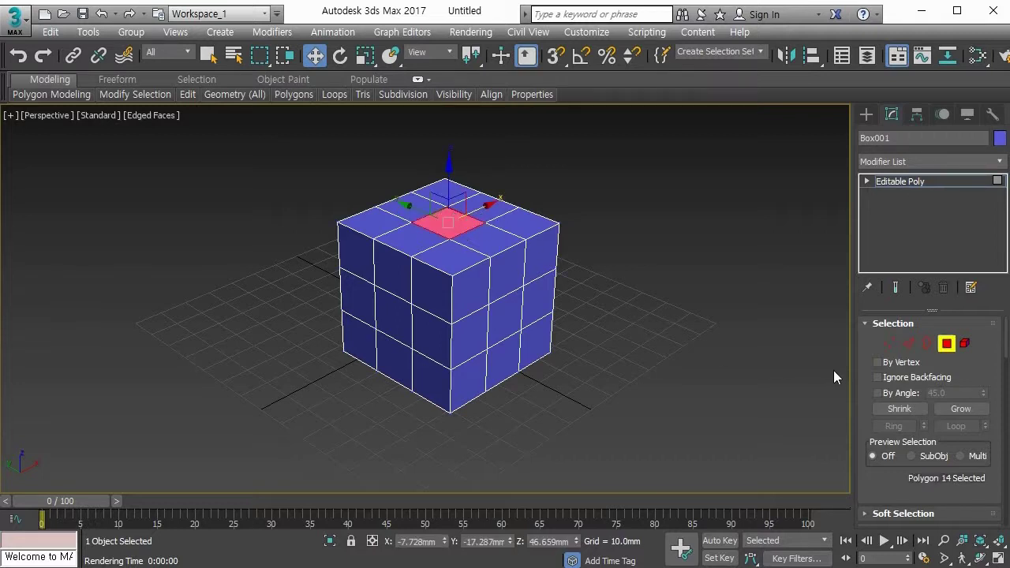
- Grow the polygon selection four times from the centre polygon of the top face down the box's sides
left_click(962, 408)
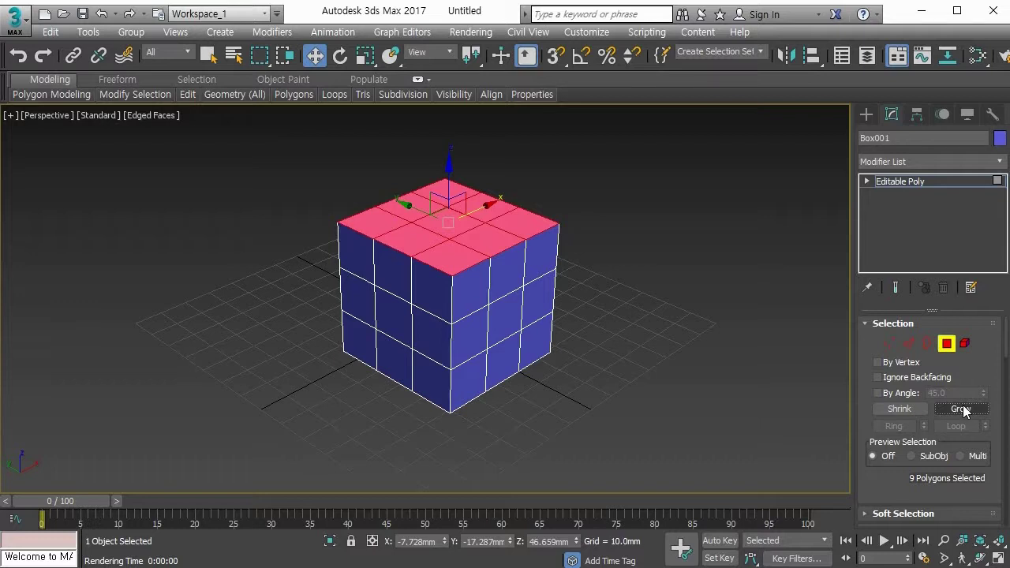
left_click(961, 409)
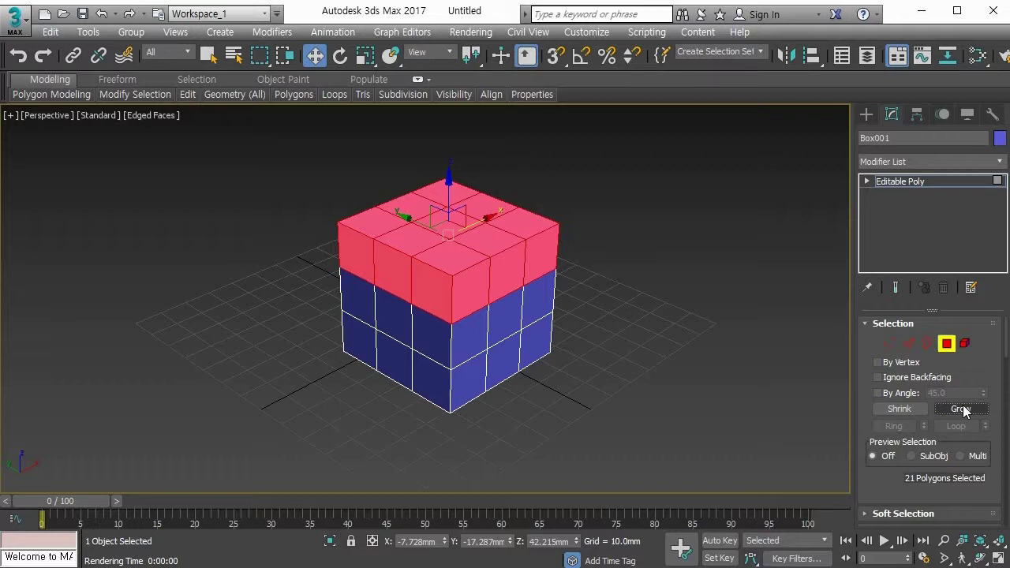
left_click(962, 408)
left_click(962, 408)
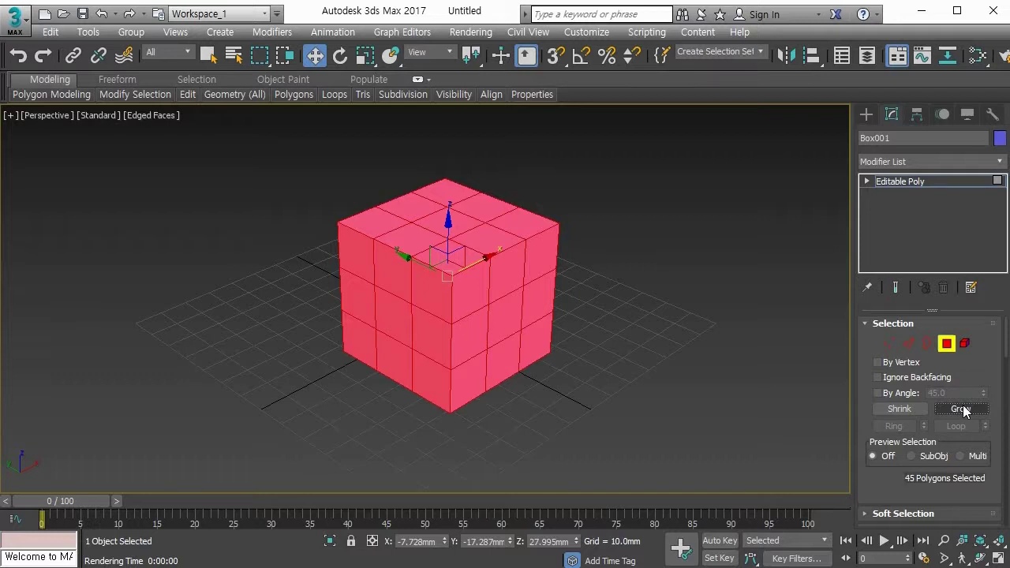
- Shrink the selection back to the top centre polygon, and grow and shrink it once more
left_click(911, 411)
left_click(912, 411)
left_click(913, 411)
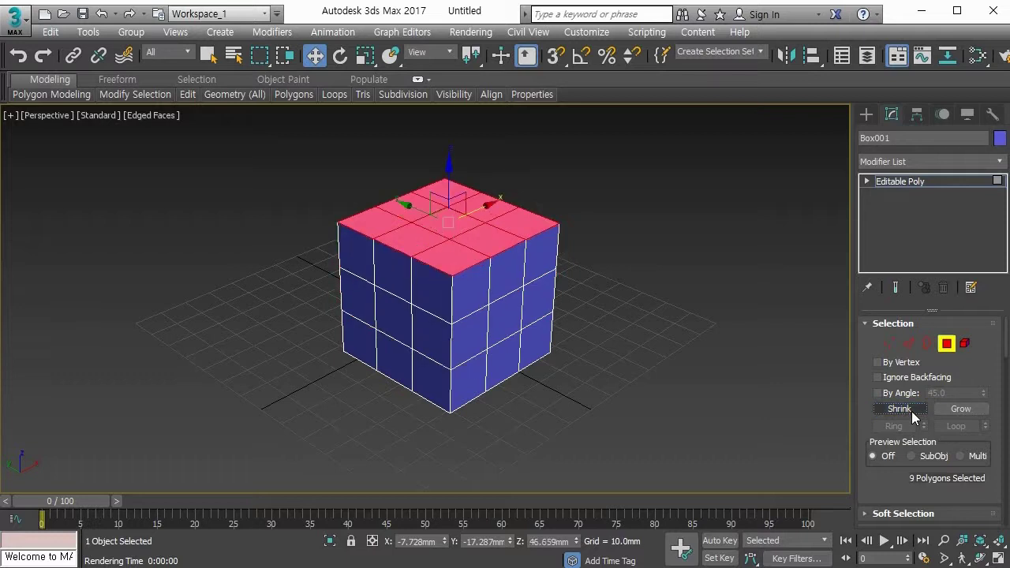
left_click(913, 412)
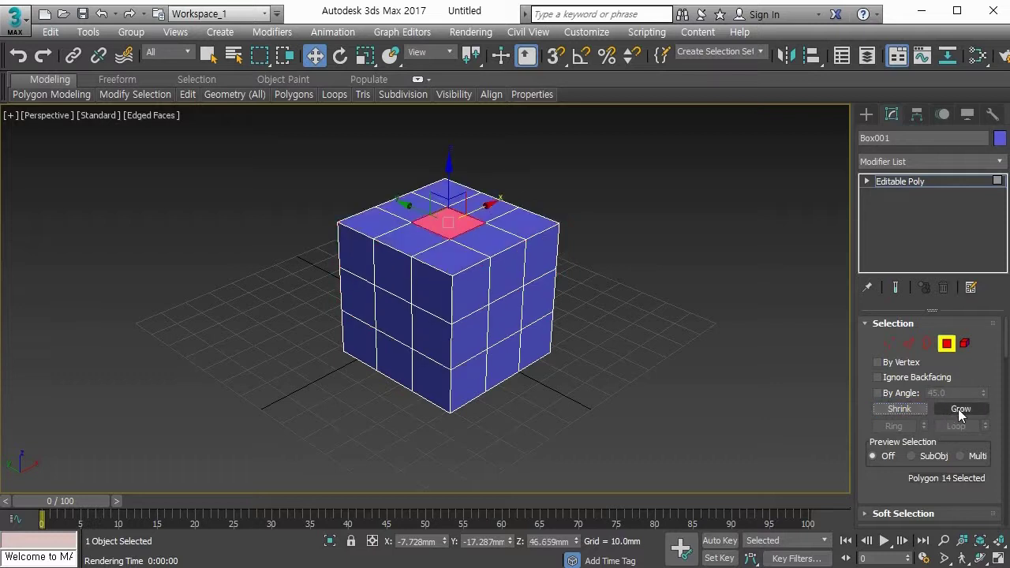
left_click(960, 409)
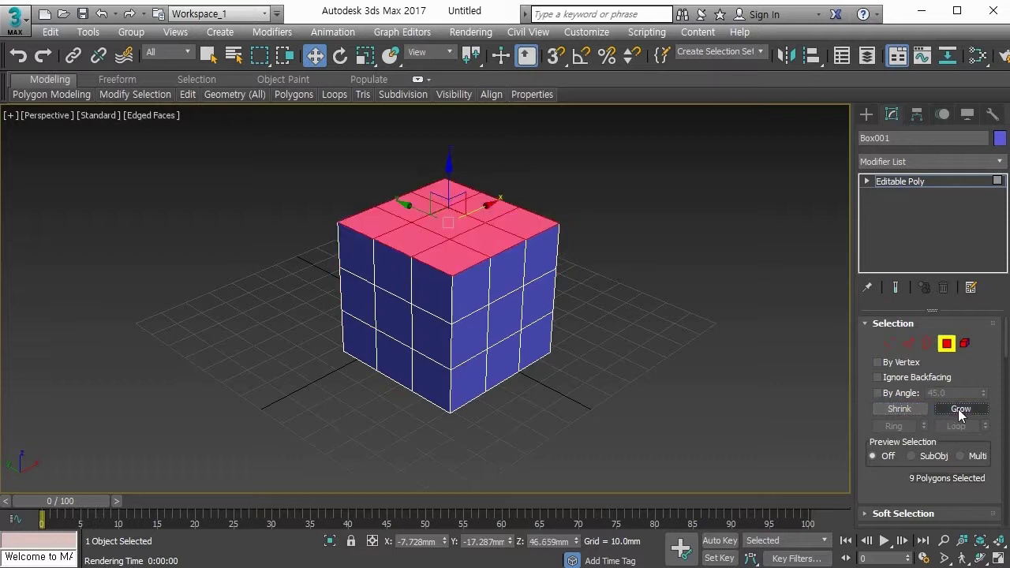
left_click(905, 412)
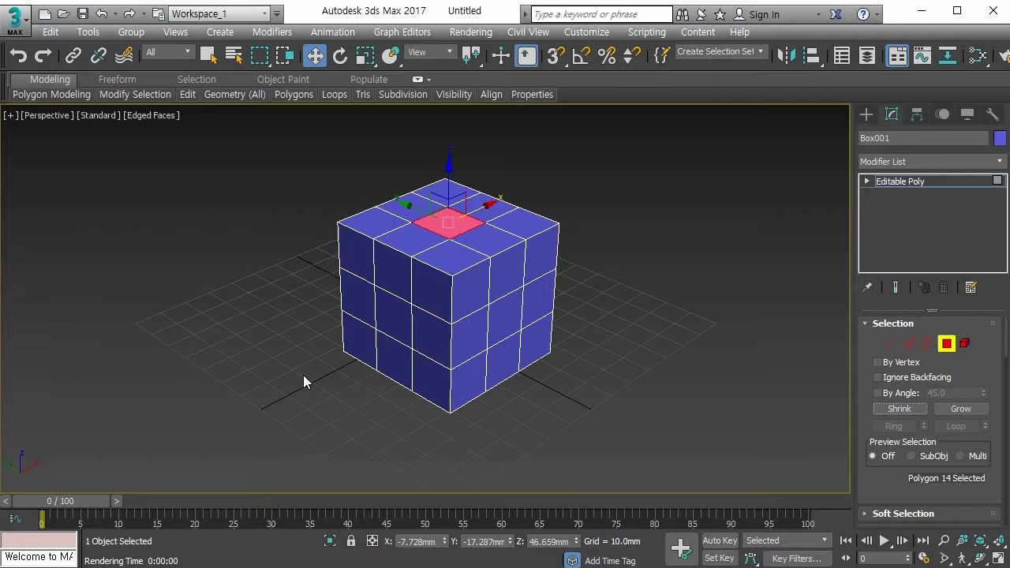
- Try Remove on the top face's inner vertex and undo it, and likewise delete the same vertex and undo that
key("1")
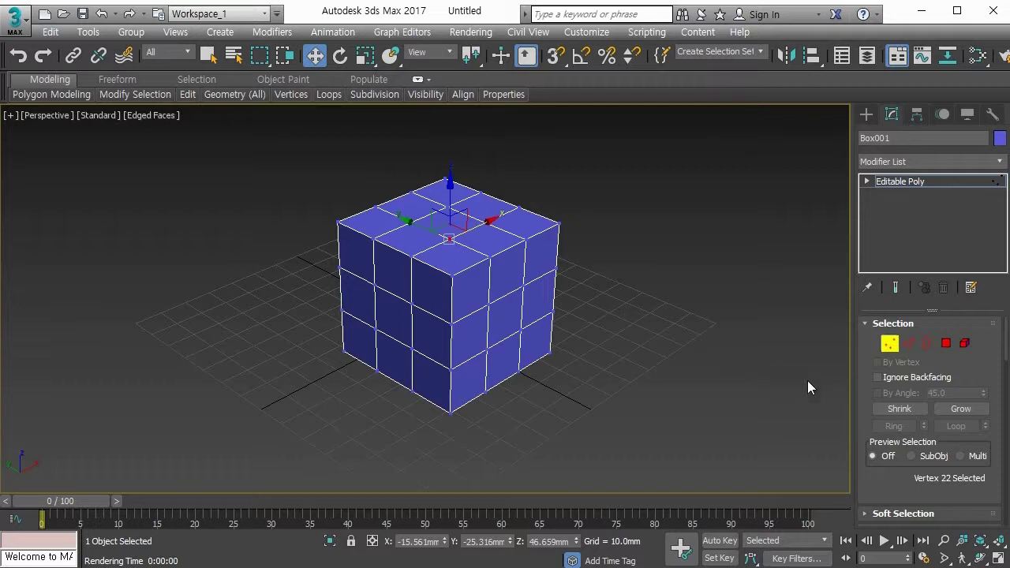
left_click_drag(870, 429, 883, 292)
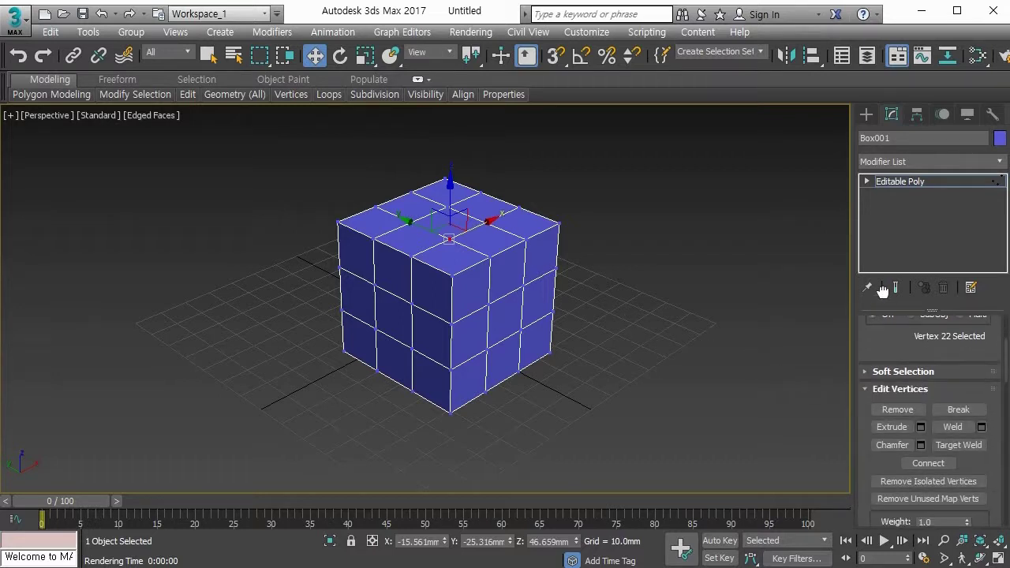
left_click(893, 412)
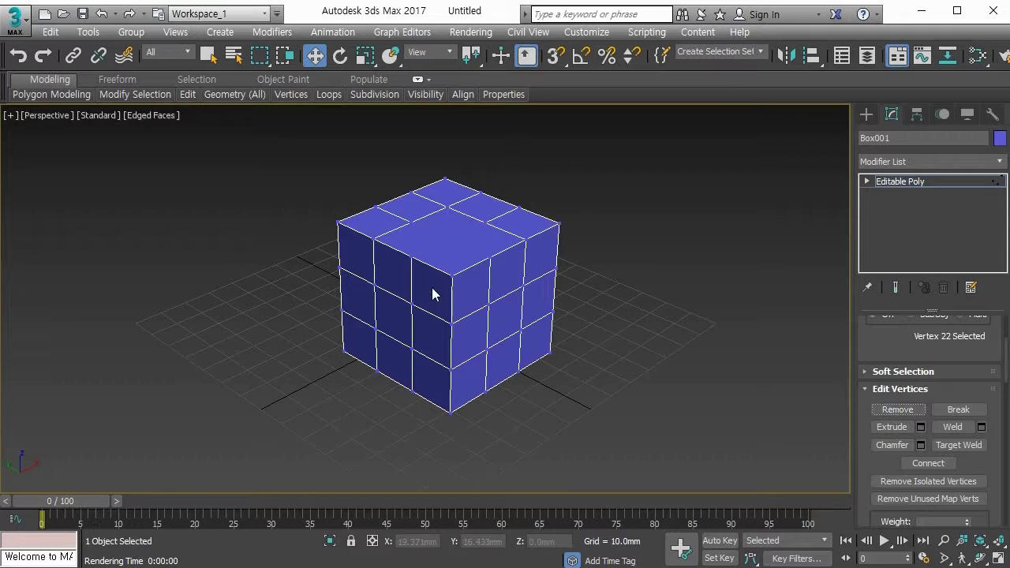
key("ctrl+z")
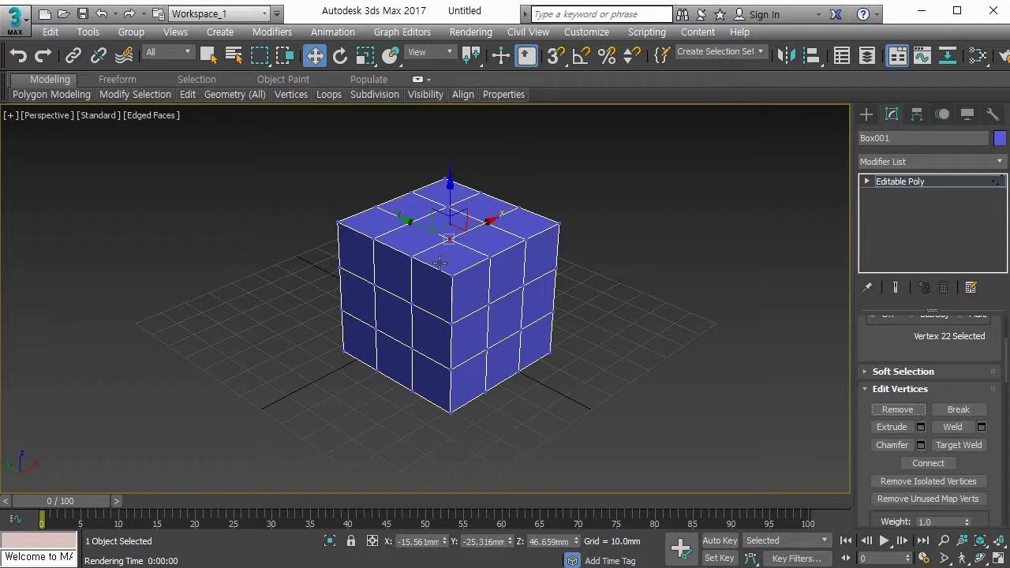
key("Delete")
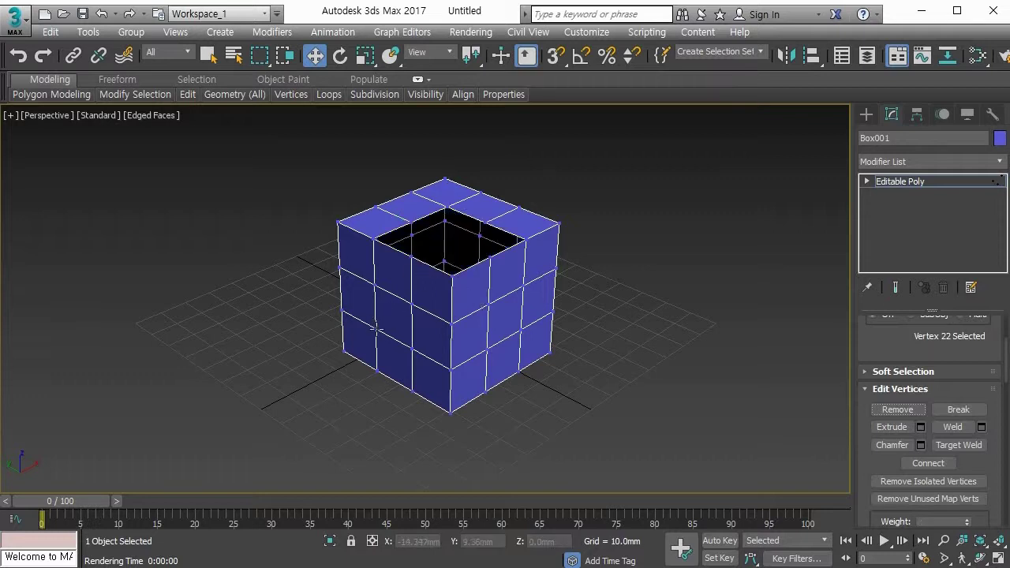
key("ctrl+z")
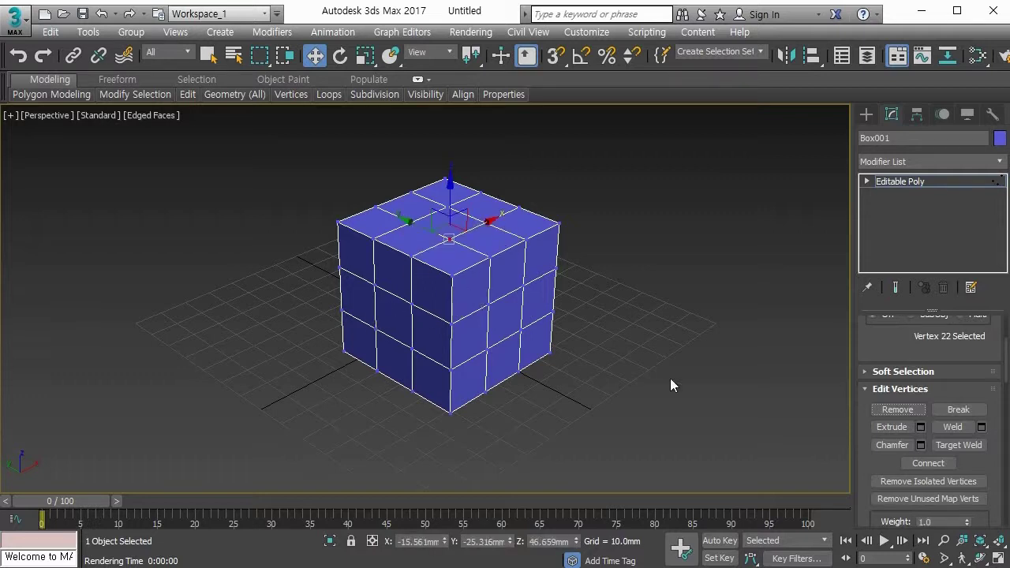
- Break the box's nearest top corner vertex and raise one of the split vertices about 7.6 mm along Z
left_click(957, 410)
left_click(449, 280)
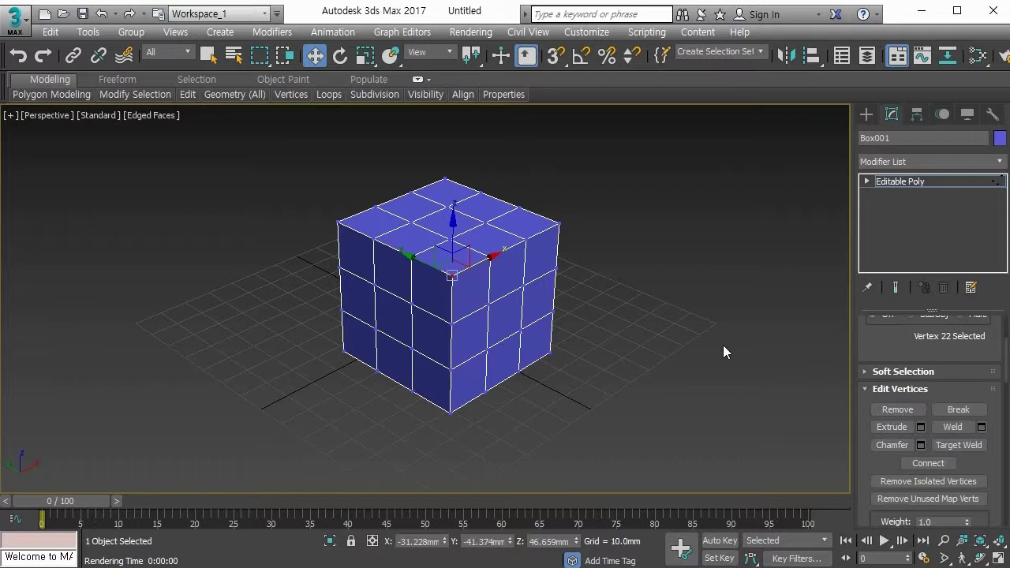
left_click(970, 409)
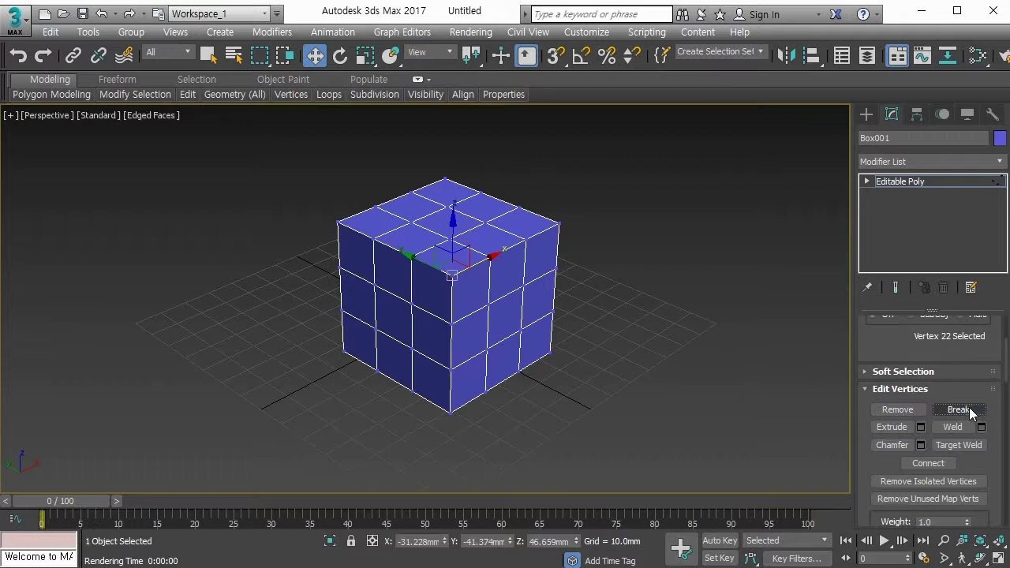
scroll(442, 263, "up", 5)
middle_click_drag(442, 264, 377, 265)
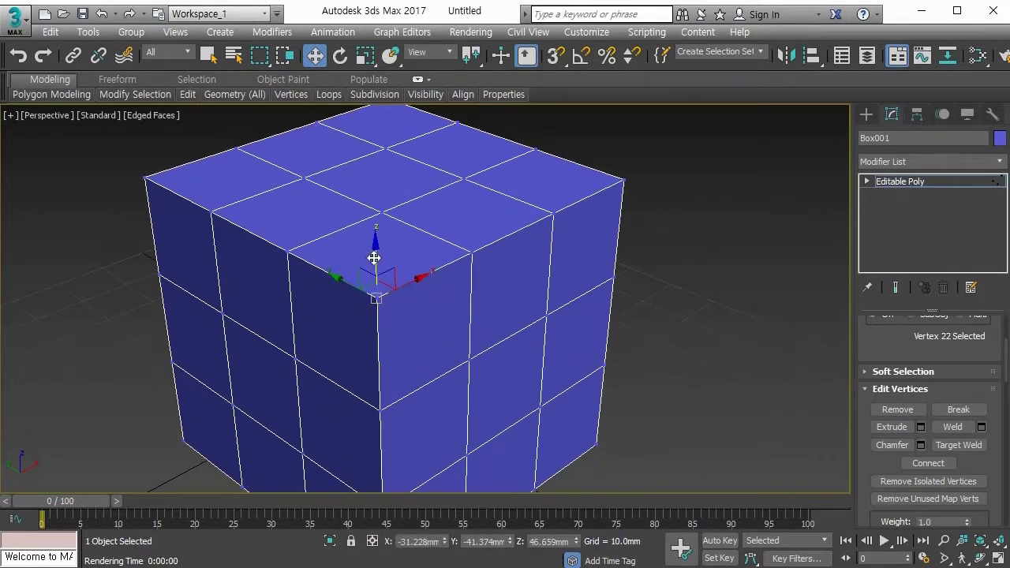
left_click_drag(374, 253, 374, 197)
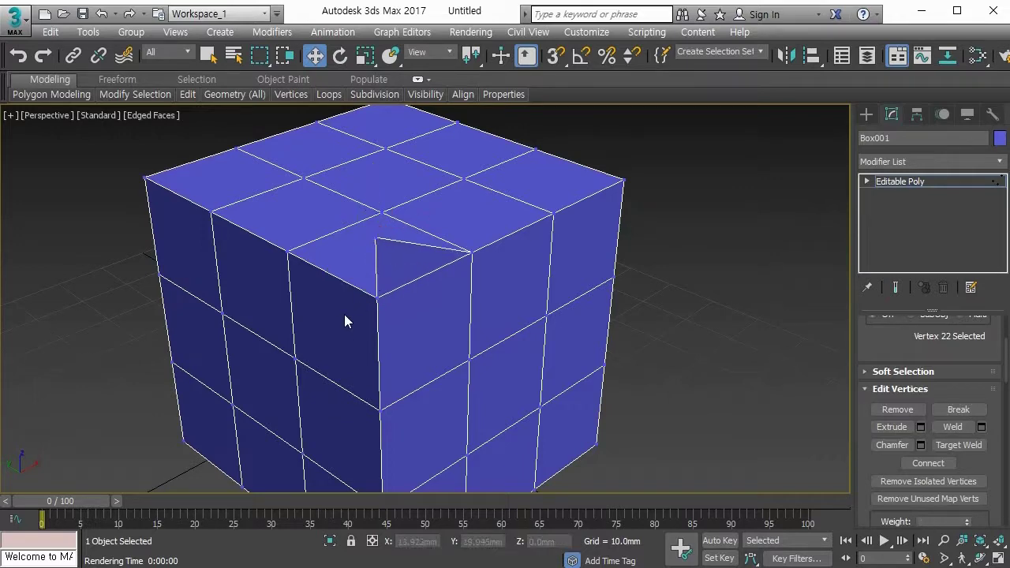
- Move the top face's split corner vertex inward across the top, about 13 mm along X and 11.5 mm along Y
middle_click_drag(344, 314, 440, 332, "alt")
left_click(458, 316)
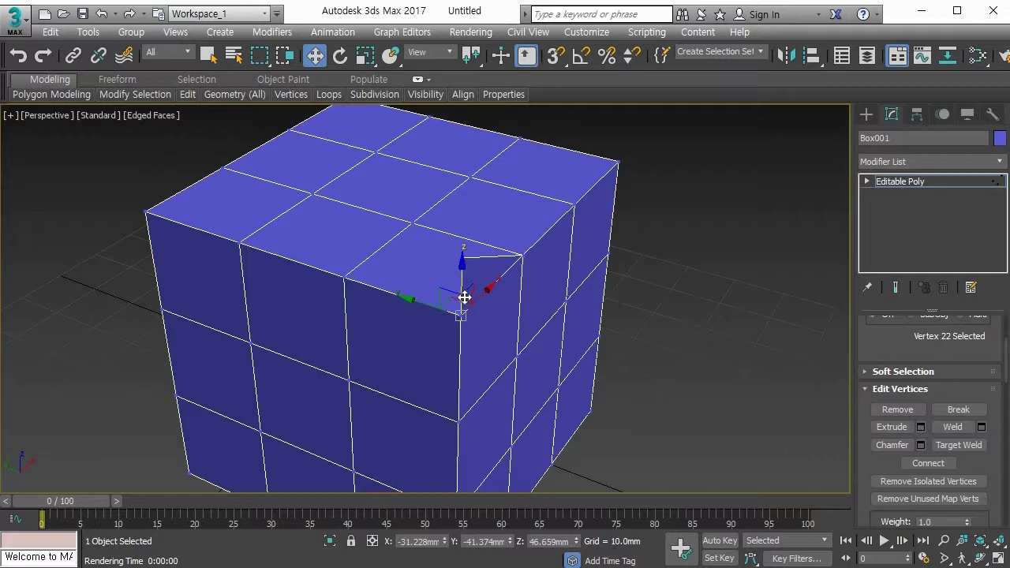
left_click_drag(453, 303, 421, 232)
middle_click_drag(421, 232, 513, 278, "alt")
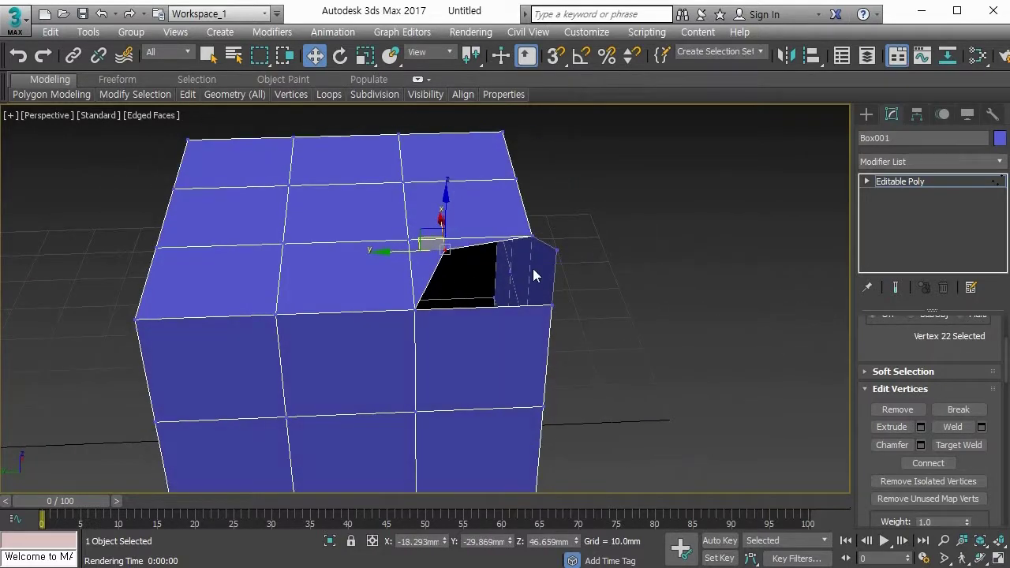
- Move the raised split vertex about 10.3 mm outward along negative Y, away from the box
left_click(554, 249)
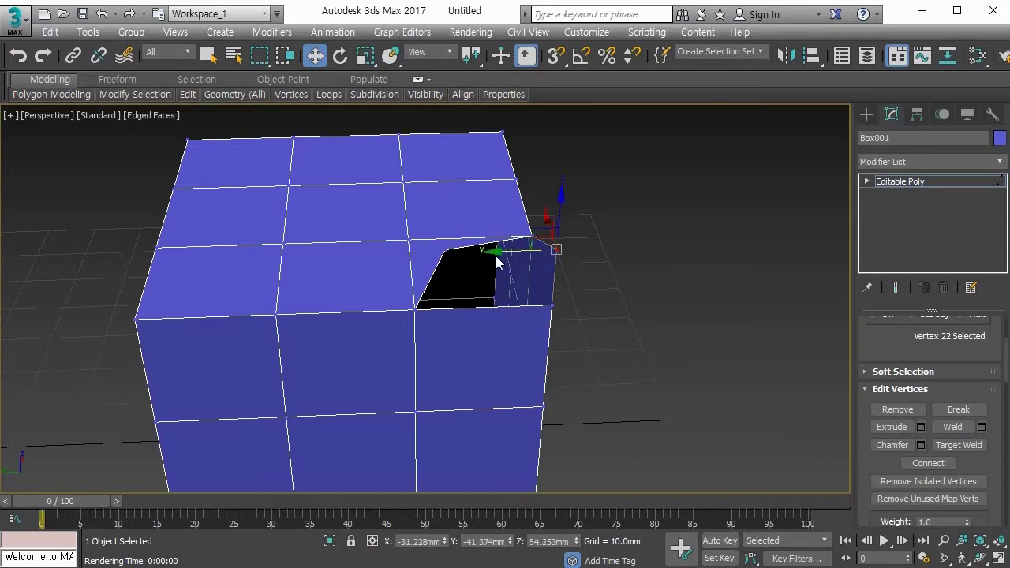
left_click_drag(492, 251, 579, 273)
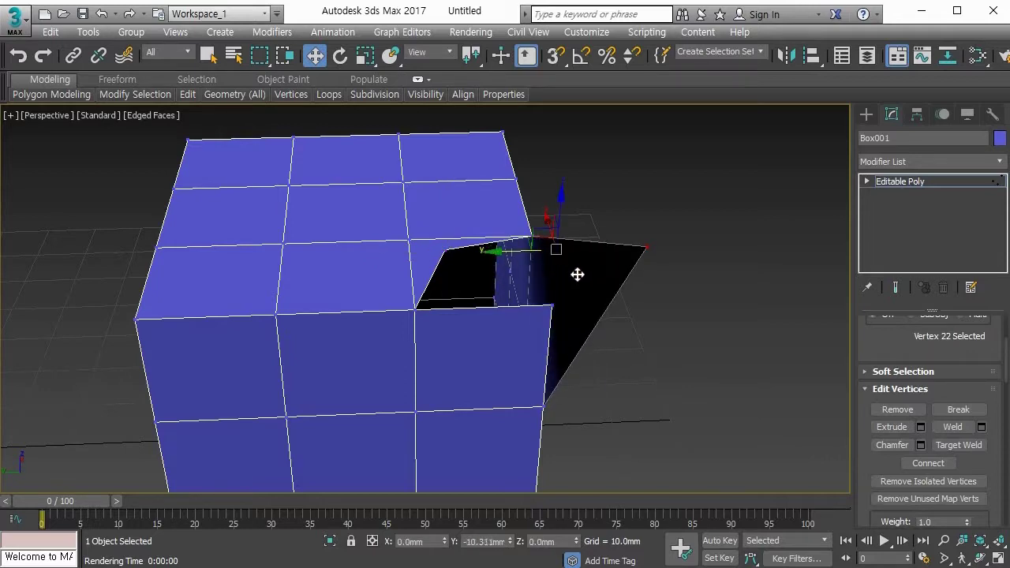
middle_click_drag(494, 308, 535, 287, "alt")
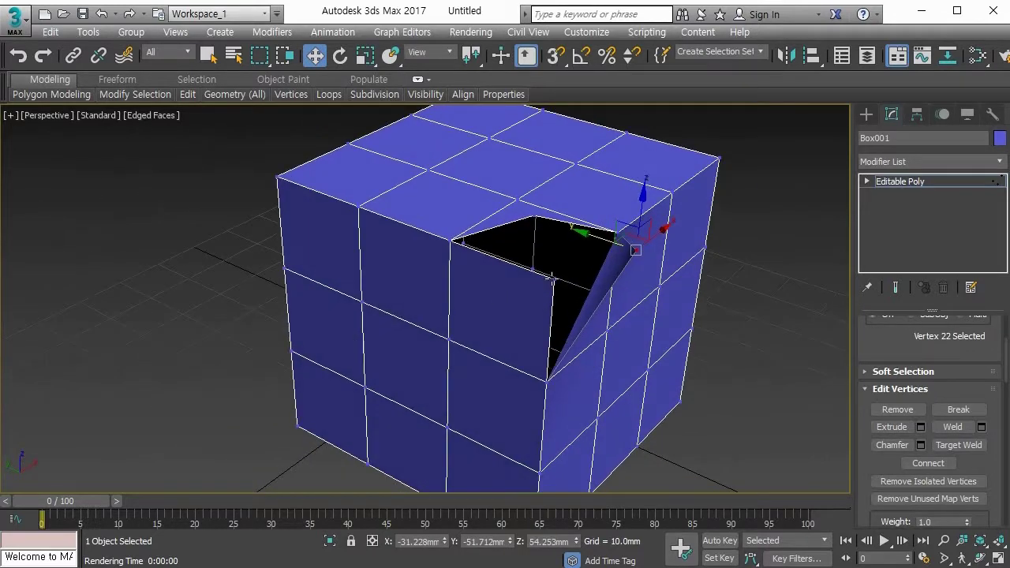
- Move the remaining split corner vertex about 7.2 mm outward along negative X
left_click(557, 278)
left_click_drag(557, 278, 535, 290)
middle_click_drag(535, 290, 535, 314, "alt")
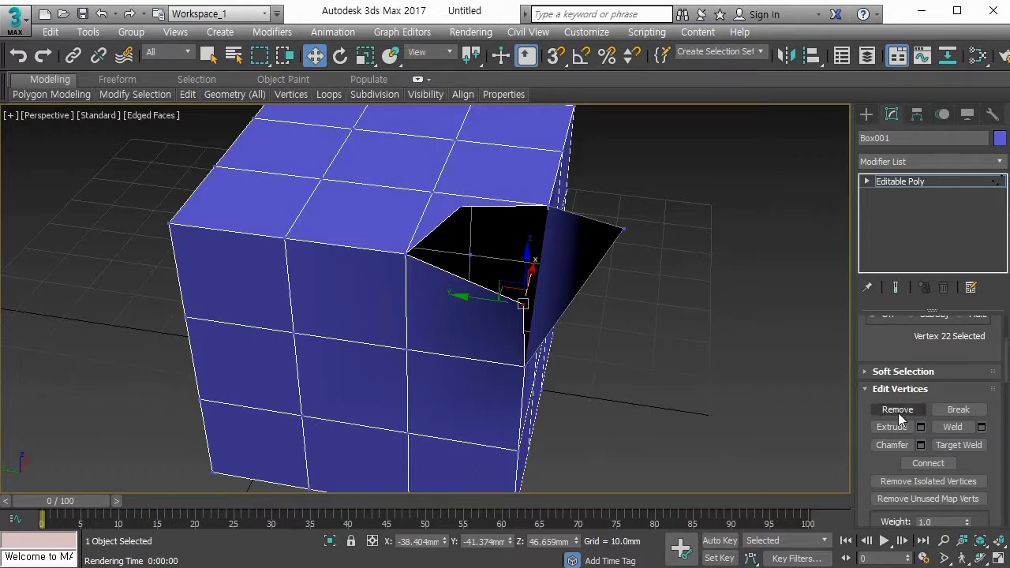
- Turn on 3D snapping with Vertex as the snap target in the grid and snap settings
left_click(958, 431)
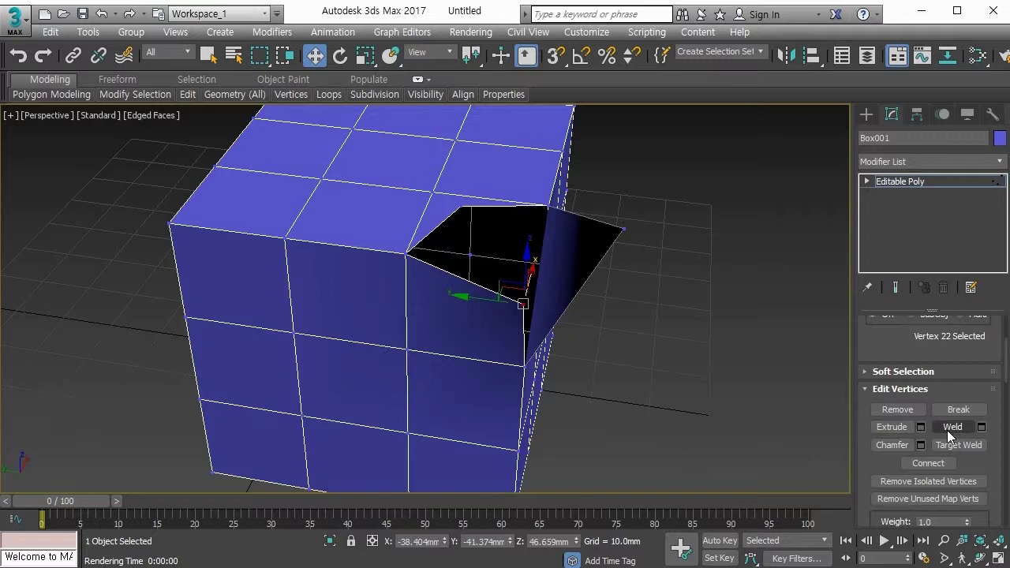
left_click(558, 56)
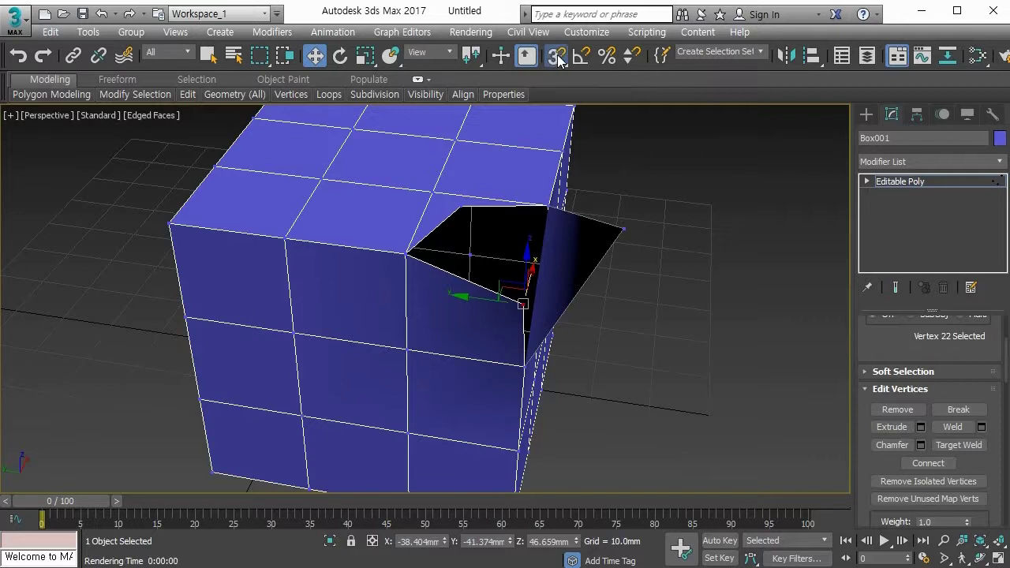
right_click(557, 57)
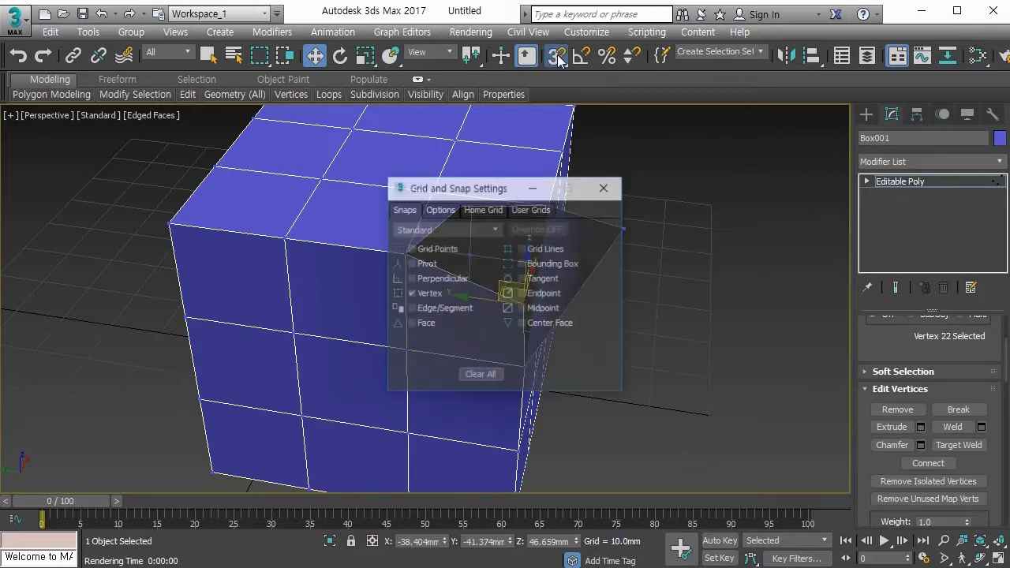
left_click(412, 293)
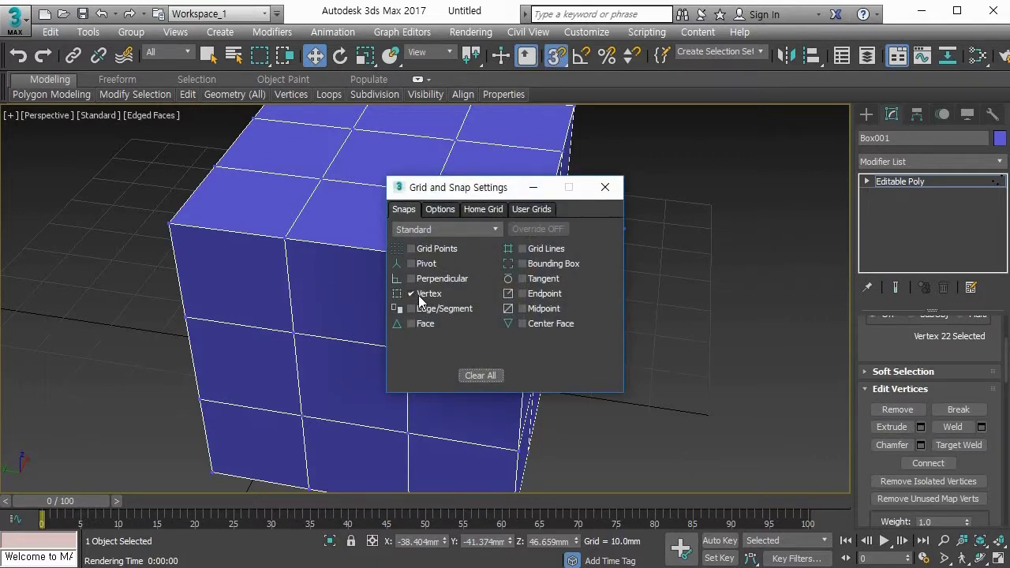
left_click(604, 187)
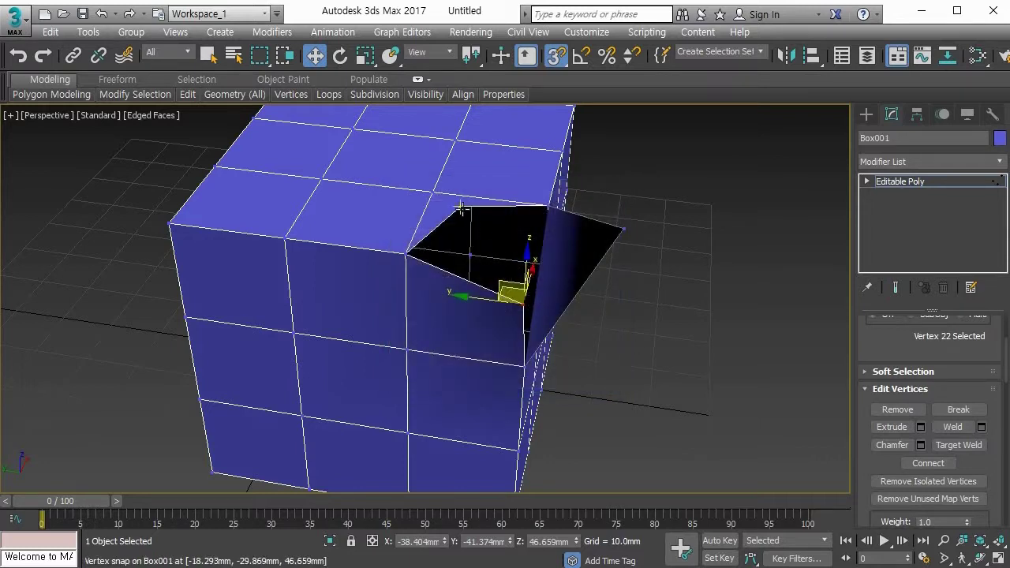
- Snap the two outlying split corner vertices onto the split vertex that sits inward on the top face
left_click_drag(513, 291, 465, 209)
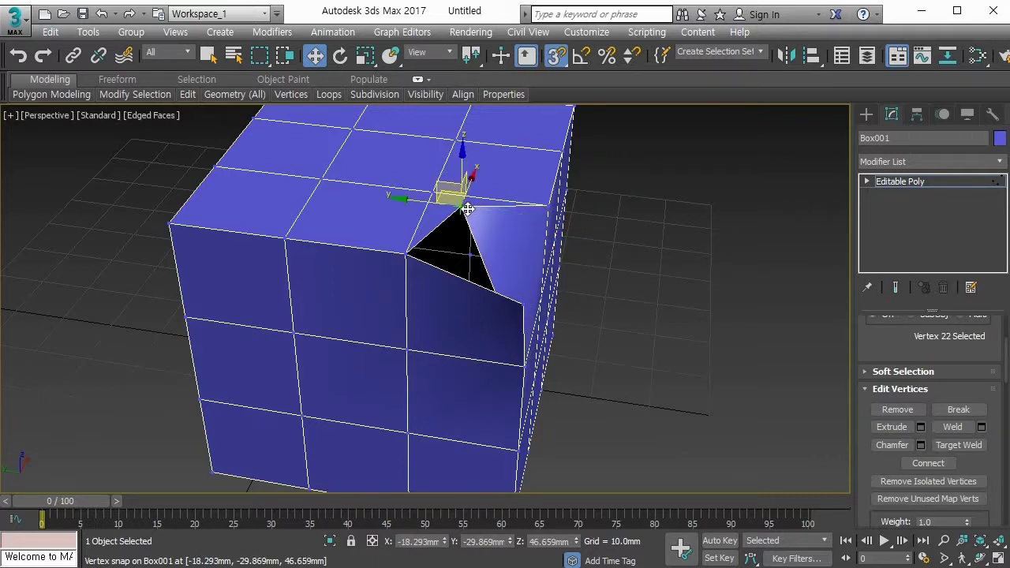
middle_click_drag(506, 242, 525, 295, "alt")
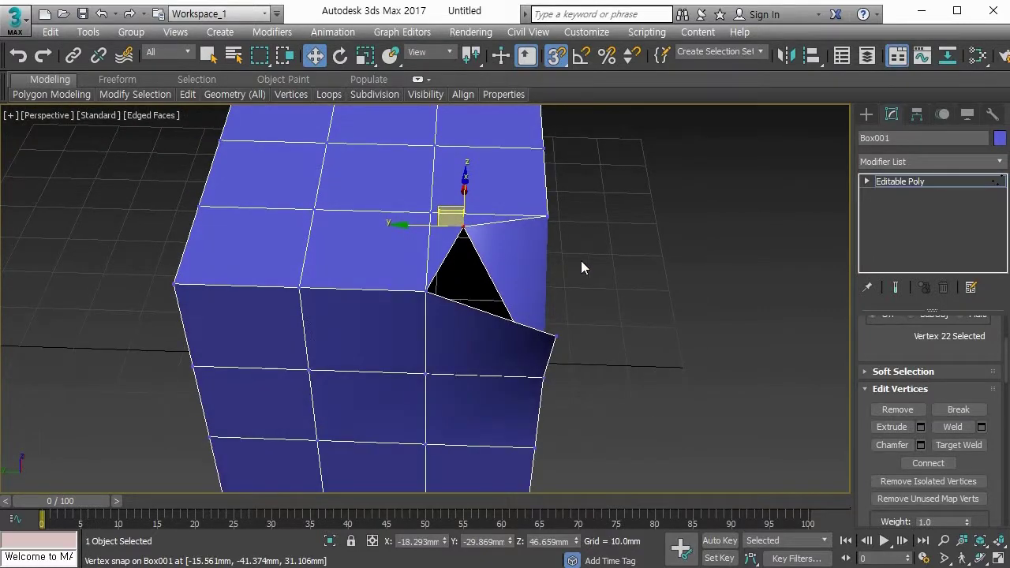
left_click(615, 259)
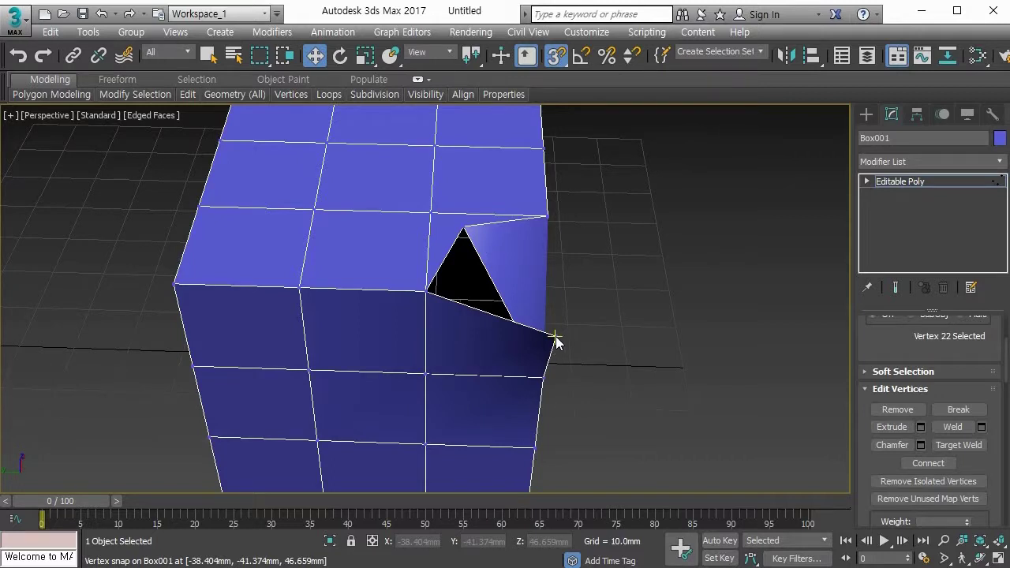
left_click_drag(557, 322, 463, 231)
middle_click_drag(521, 273, 558, 290, "alt")
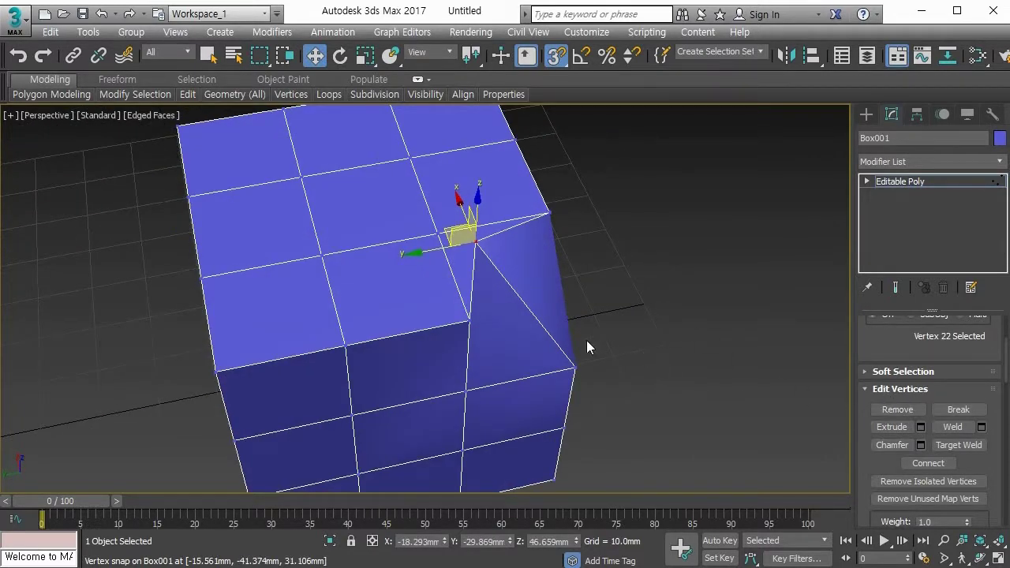
middle_click_drag(594, 272, 571, 361, "alt")
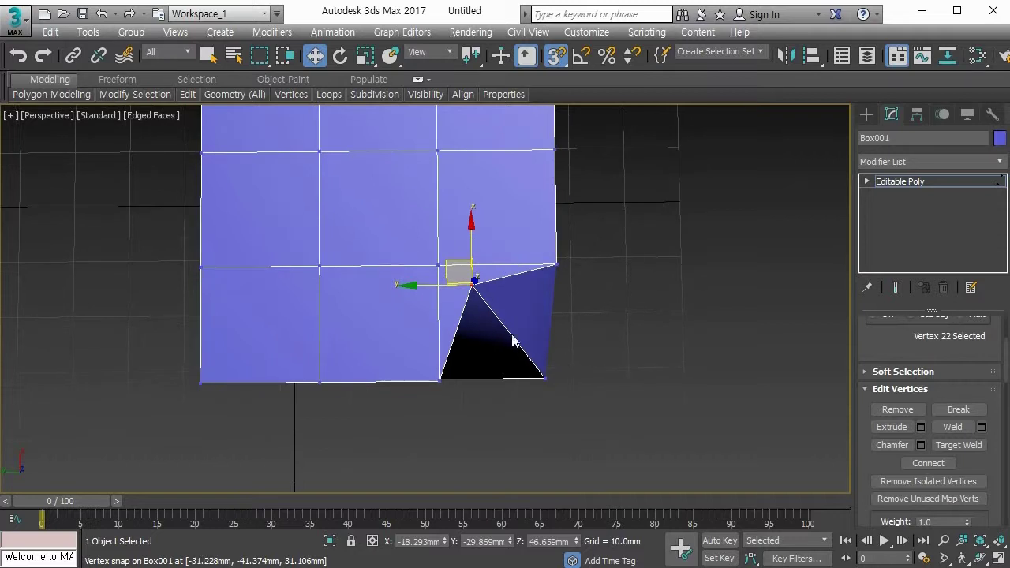
- Turn off snapping, region-select the coincident split vertices in the Top view and weld them into one vertex
key("alt+w")
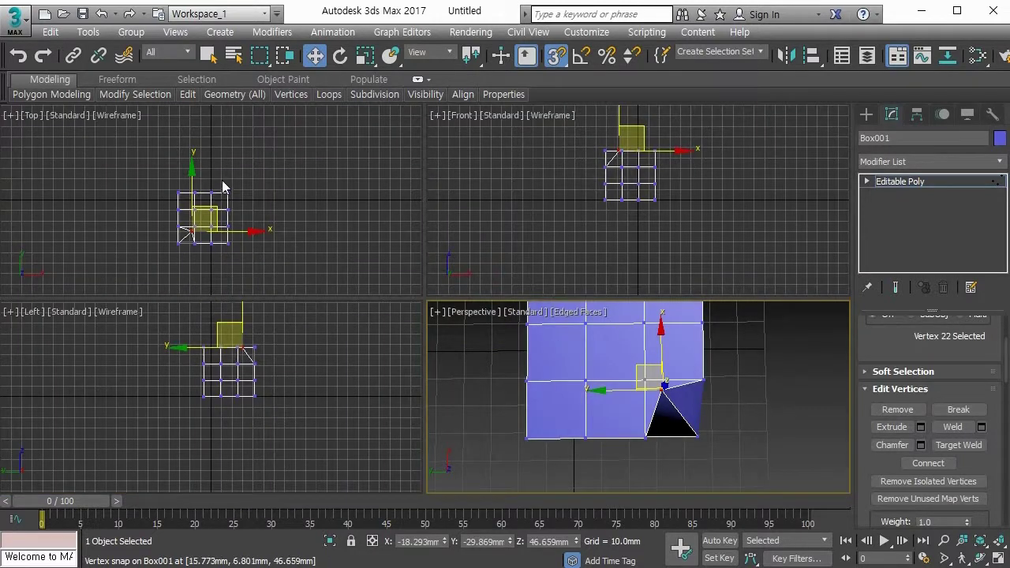
scroll(166, 254, "up", 3)
scroll(190, 232, "up", 8)
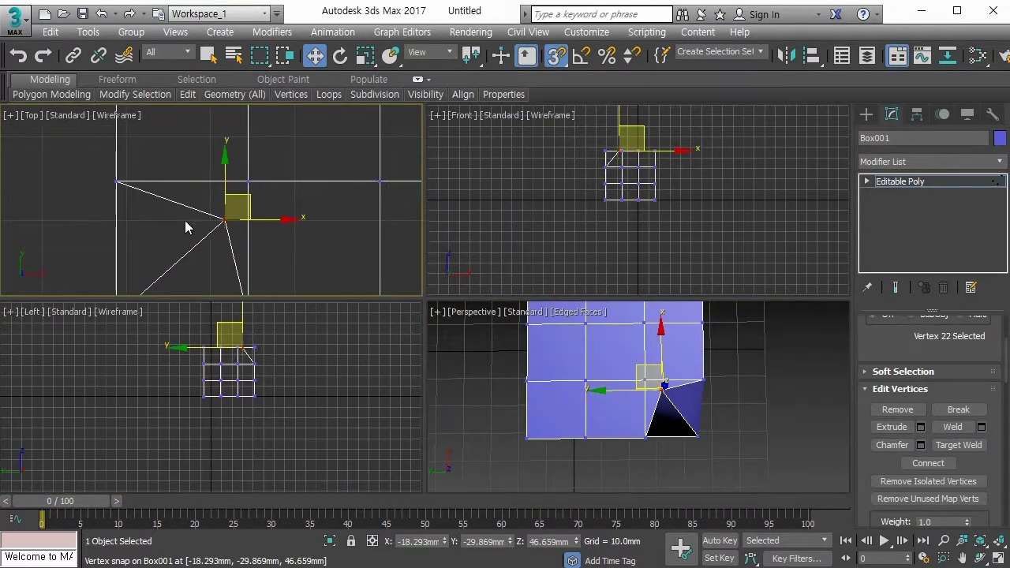
left_click(186, 214)
key("s")
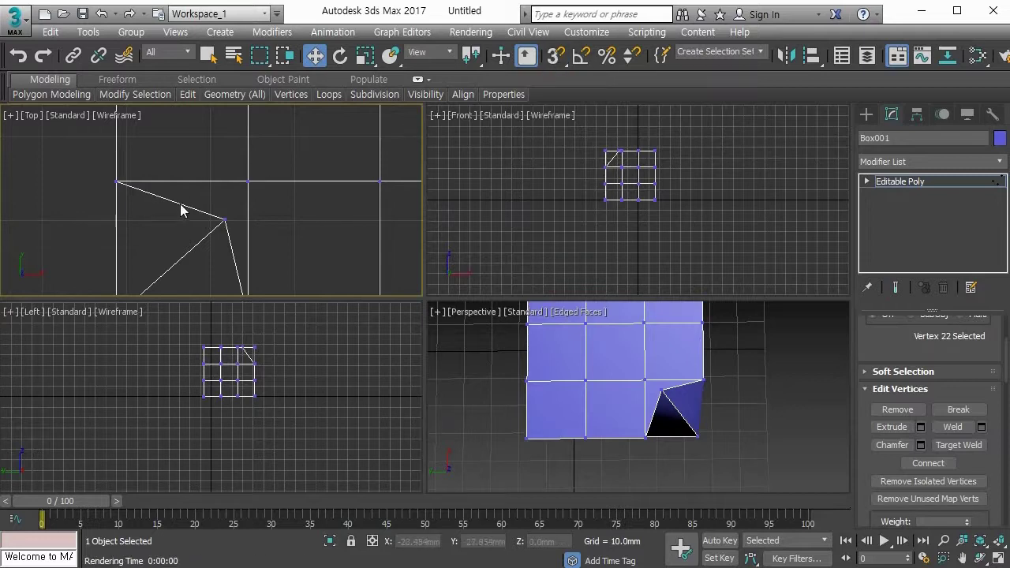
left_click_drag(215, 234, 240, 253)
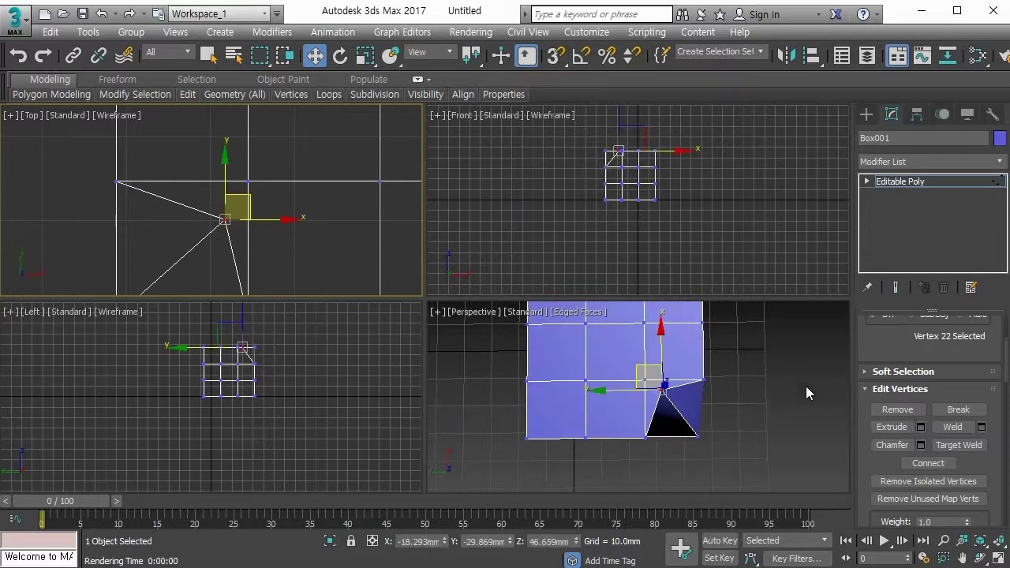
left_click(948, 427)
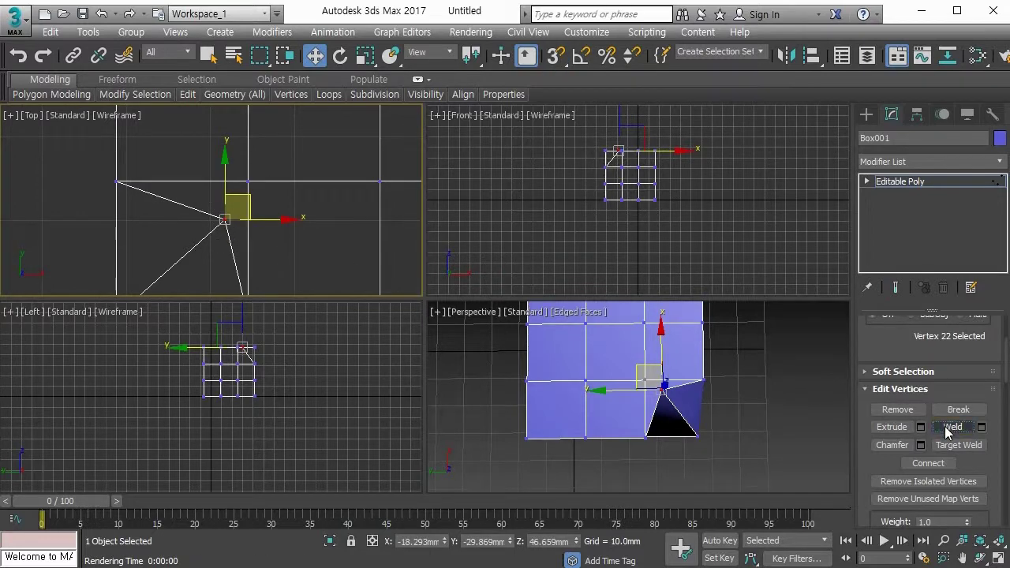
key("alt+w")
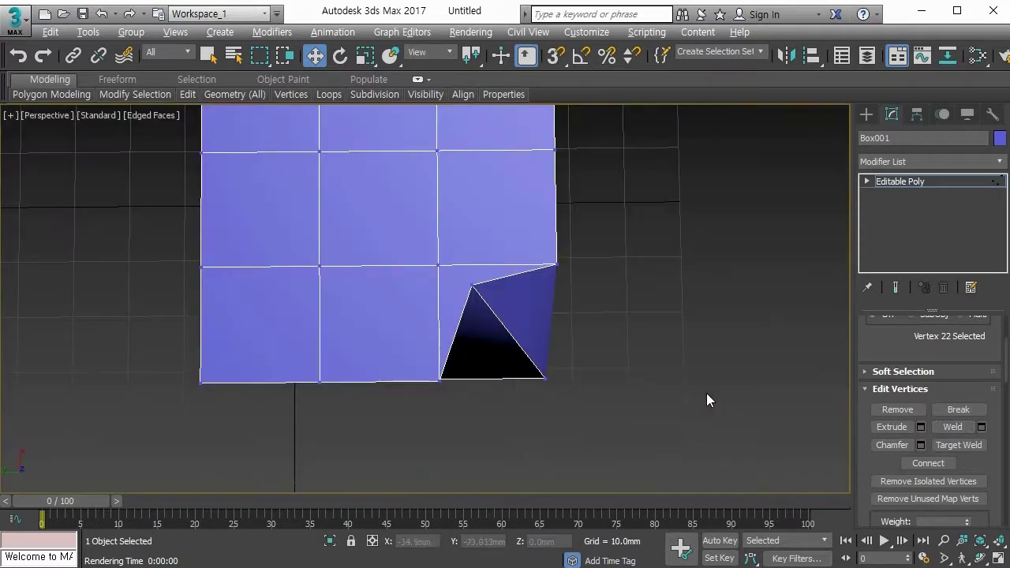
- Move the welded vertex back toward the box's corner, to about X -23.7, Y -45.2, Z 46.1 mm
middle_click_drag(483, 284, 531, 284, "alt")
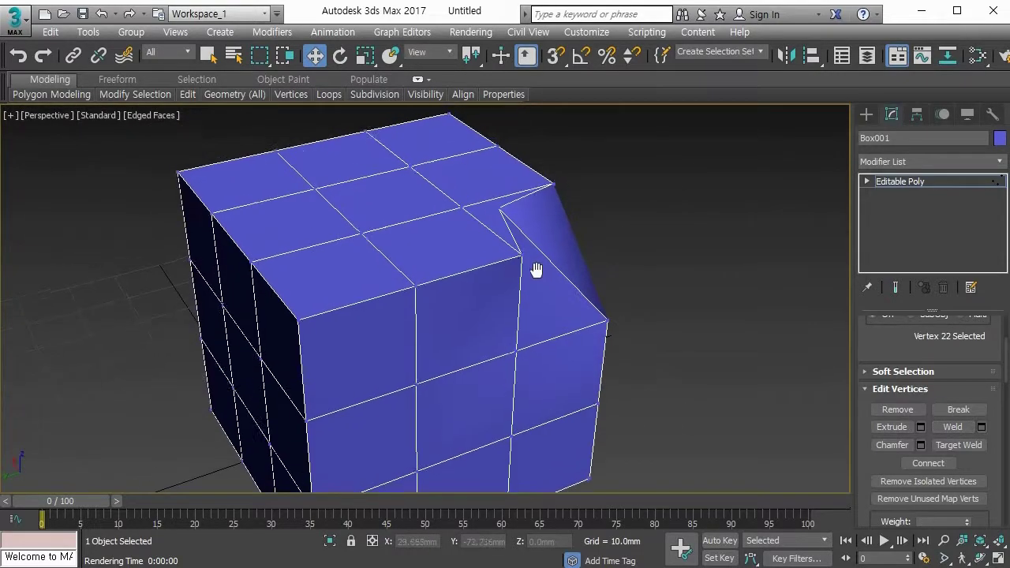
scroll(530, 235, "up", 3)
left_click(485, 207)
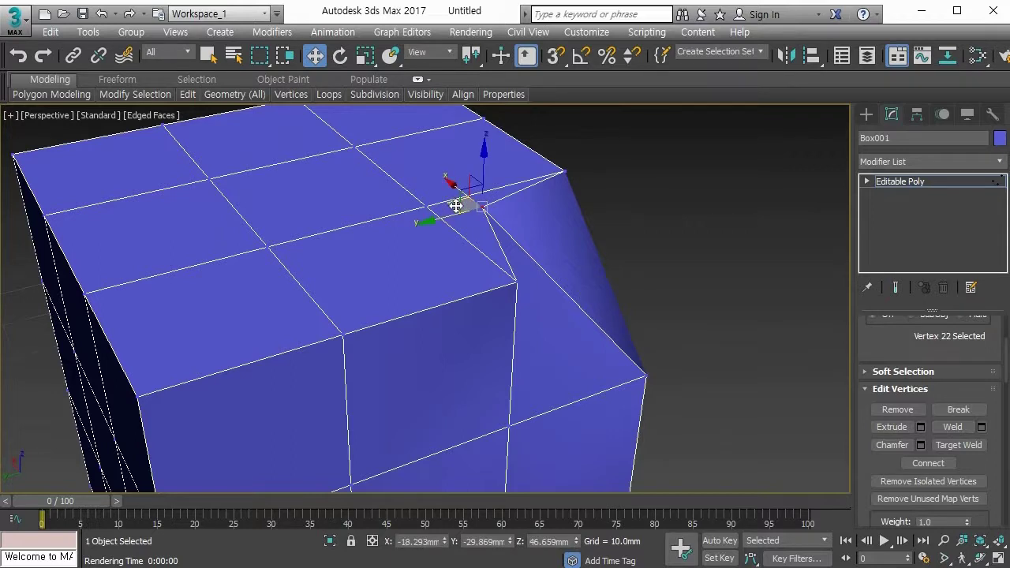
left_click_drag(482, 164, 508, 169)
left_click_drag(435, 226, 563, 208)
left_click_drag(576, 160, 605, 212)
- Nudge the corner vertex to about Y -42.9 mm and Z 46.2 mm, and pull it outward along negative X
scroll(611, 229, "down", 3)
middle_click_drag(643, 251, 580, 238, "alt")
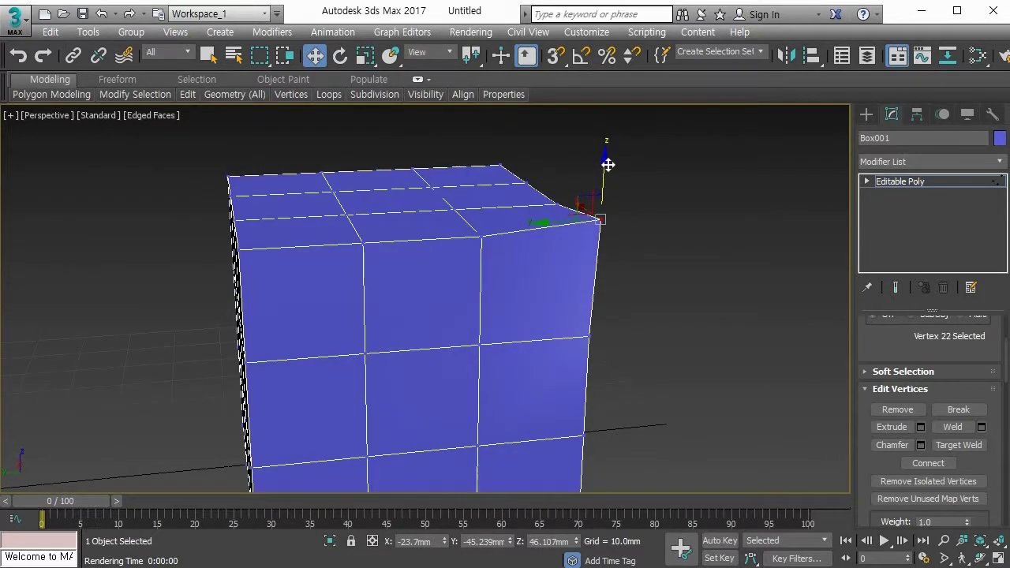
mouse_move(608, 164)
left_mouse_down()
mouse_move(604, 184)
mouse_move(605, 166)
left_mouse_up()
left_click_drag(555, 223, 535, 222)
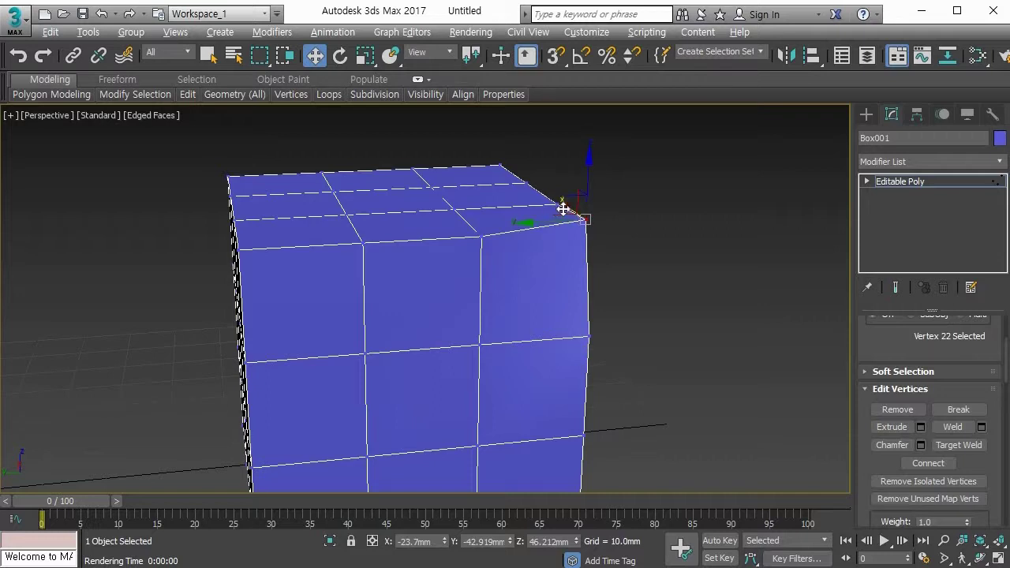
key("alt")
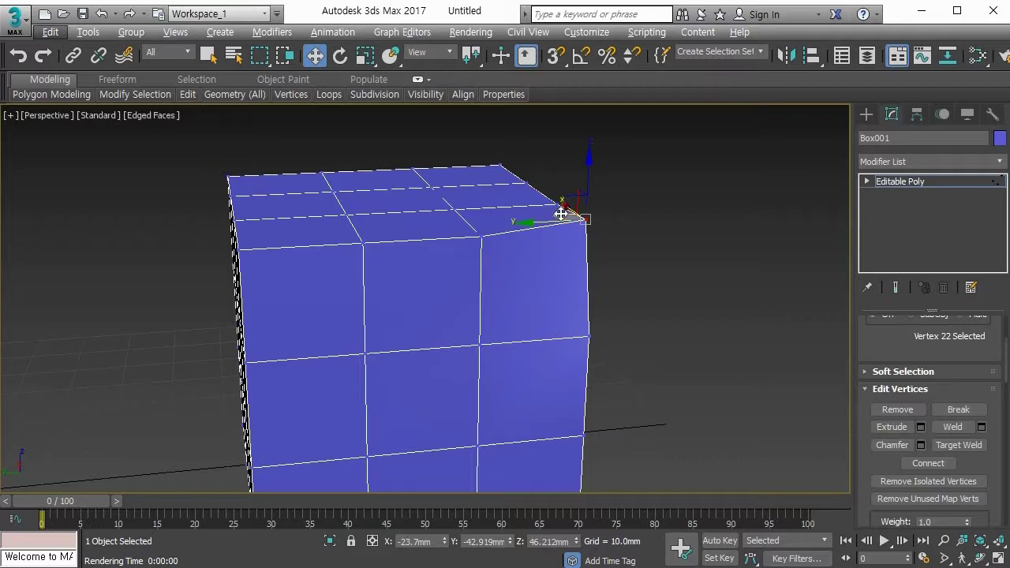
middle_click_drag(563, 233, 534, 261, "alt")
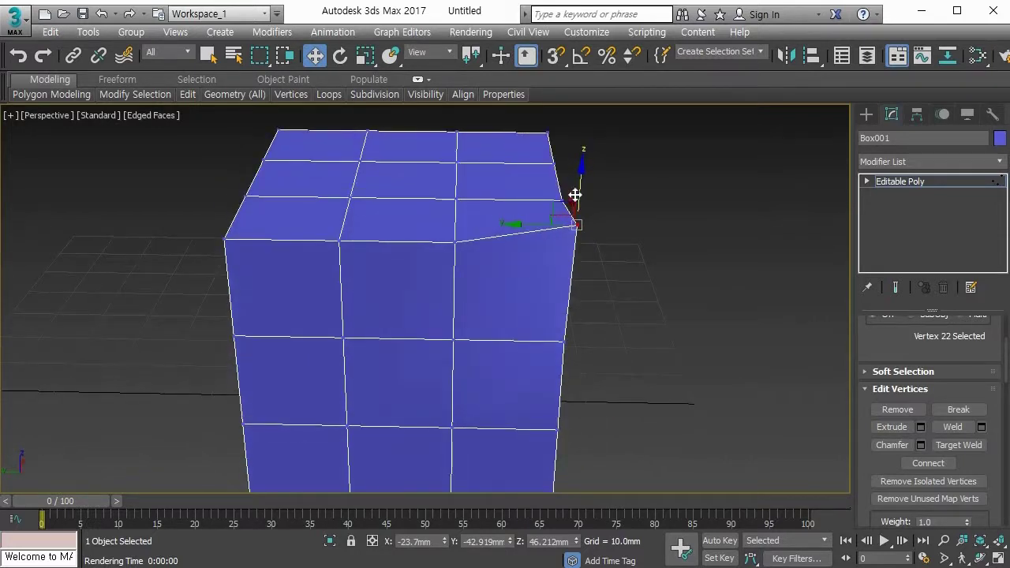
left_click_drag(576, 196, 576, 217)
scroll(580, 258, "down", 4)
middle_click_drag(580, 259, 639, 326, "alt")
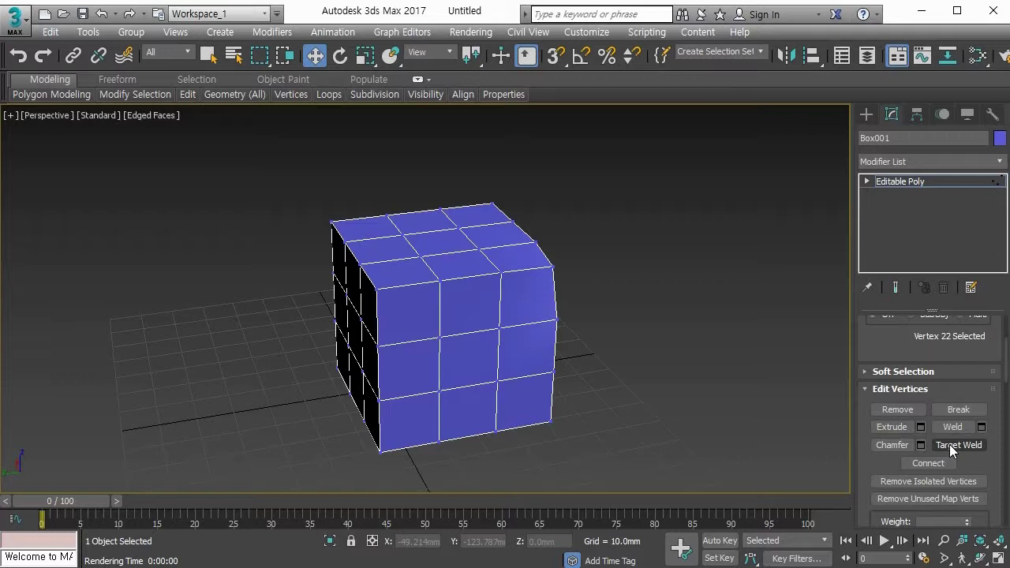
- Break the top-edge vertex next to the reshaped corner and raise one of the split vertices about 11.5 mm along Z
middle_click_drag(571, 333, 508, 342)
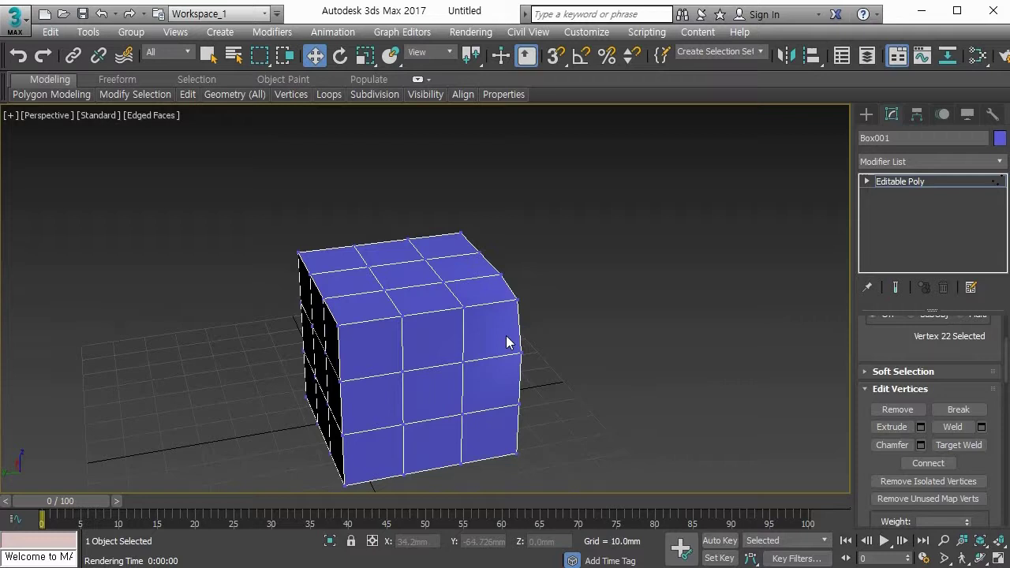
left_click(463, 305)
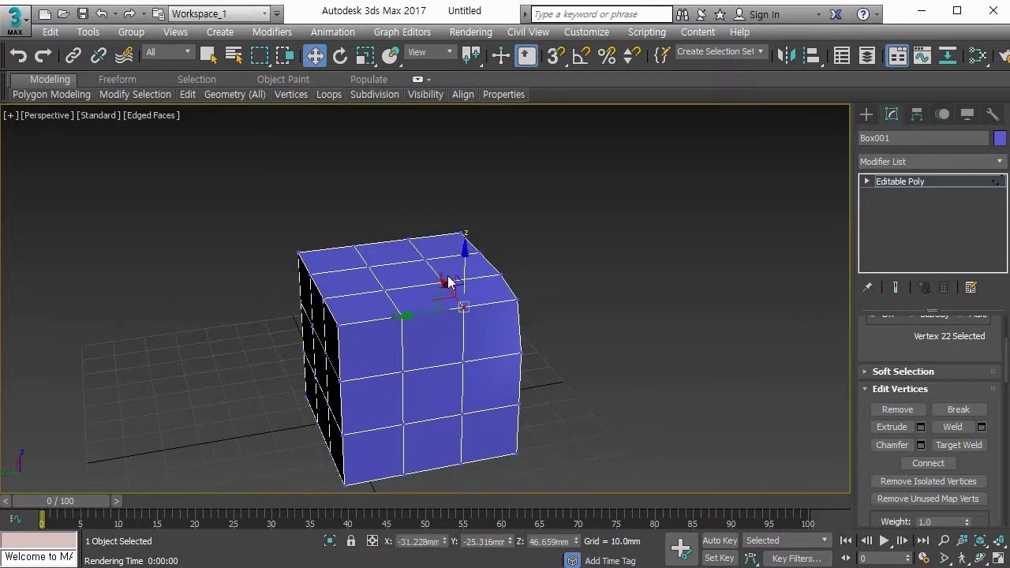
left_click(956, 409)
left_click_drag(474, 275, 467, 225)
middle_click_drag(586, 313, 525, 361, "alt")
scroll(448, 368, "up", 5)
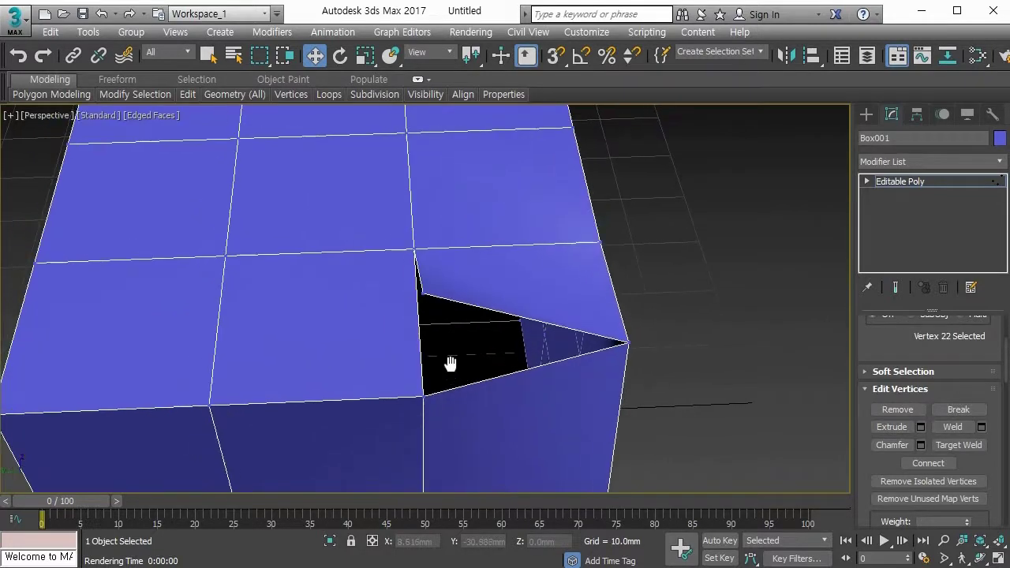
middle_click_drag(450, 361, 494, 292, "alt")
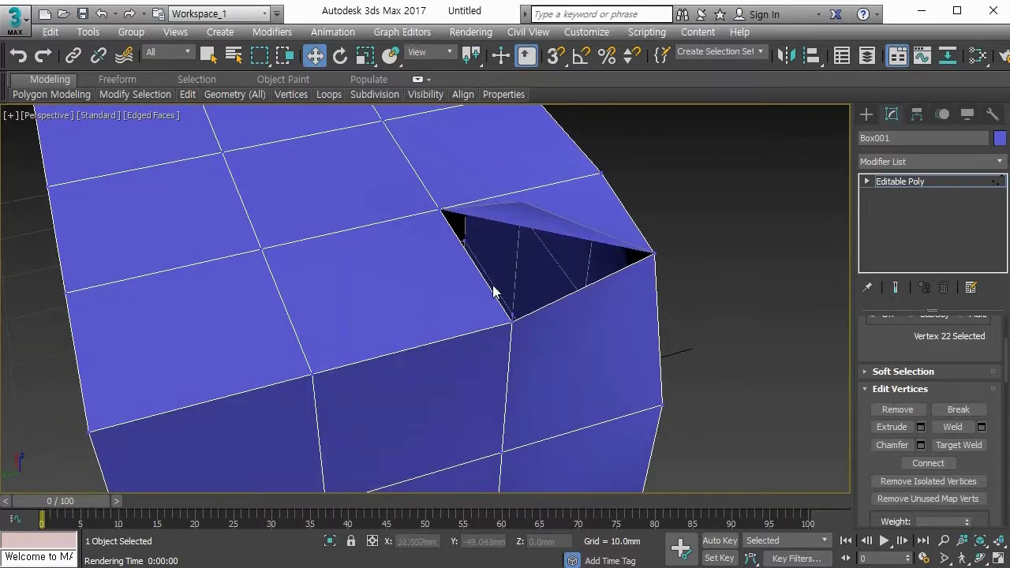
- Target-weld the raised vertex onto the split vertex on the top edge directly below it, and leave the tool
left_click(519, 205)
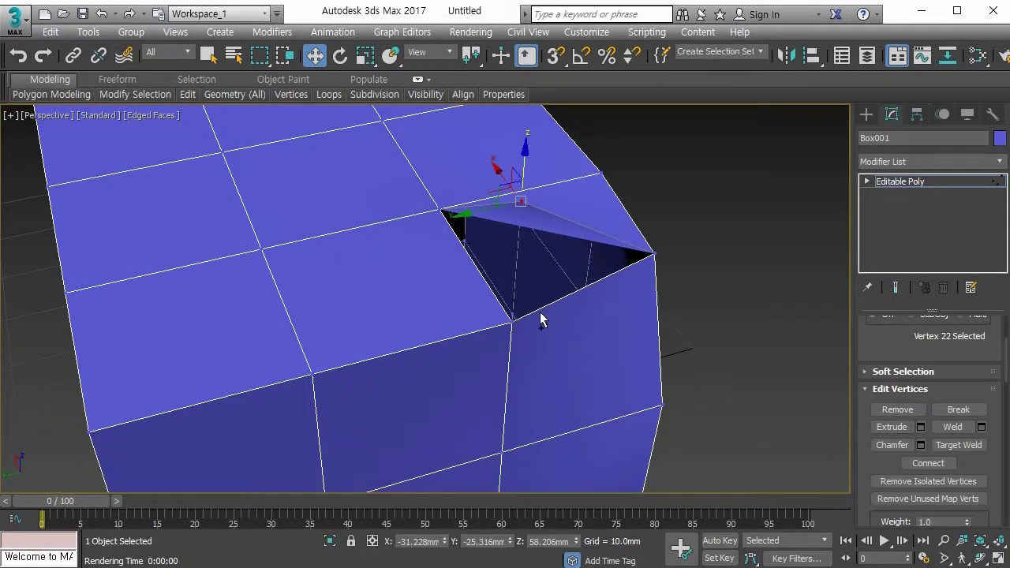
left_click(974, 448)
left_click(520, 204)
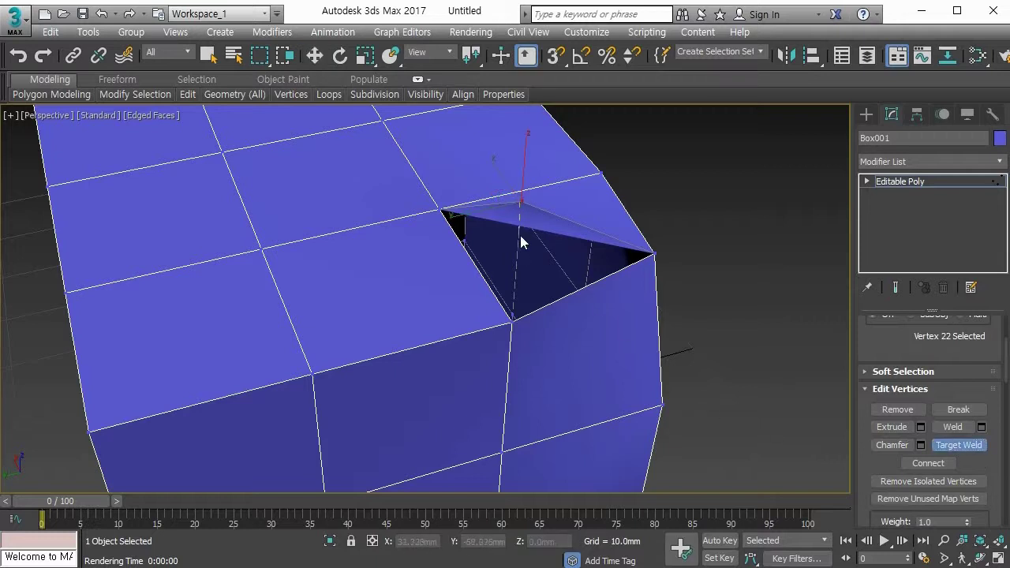
left_click(513, 320)
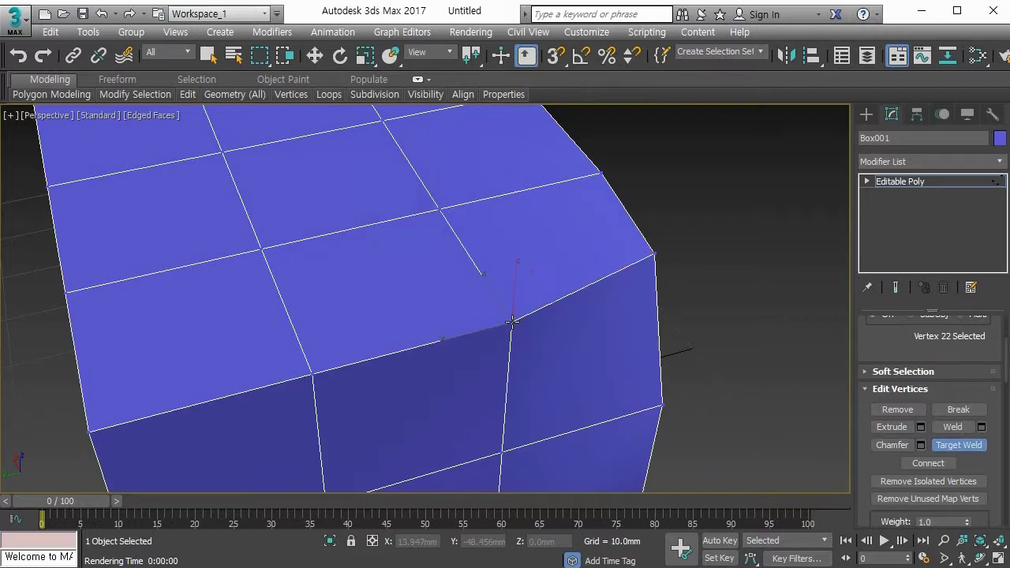
middle_click_drag(507, 343, 444, 331, "alt")
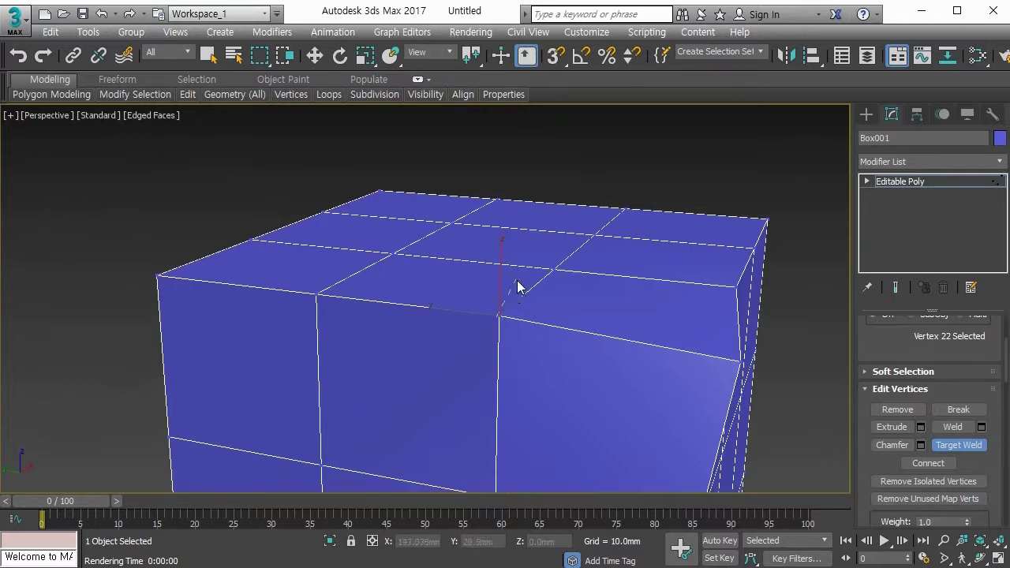
right_click(494, 310)
right_click(496, 305)
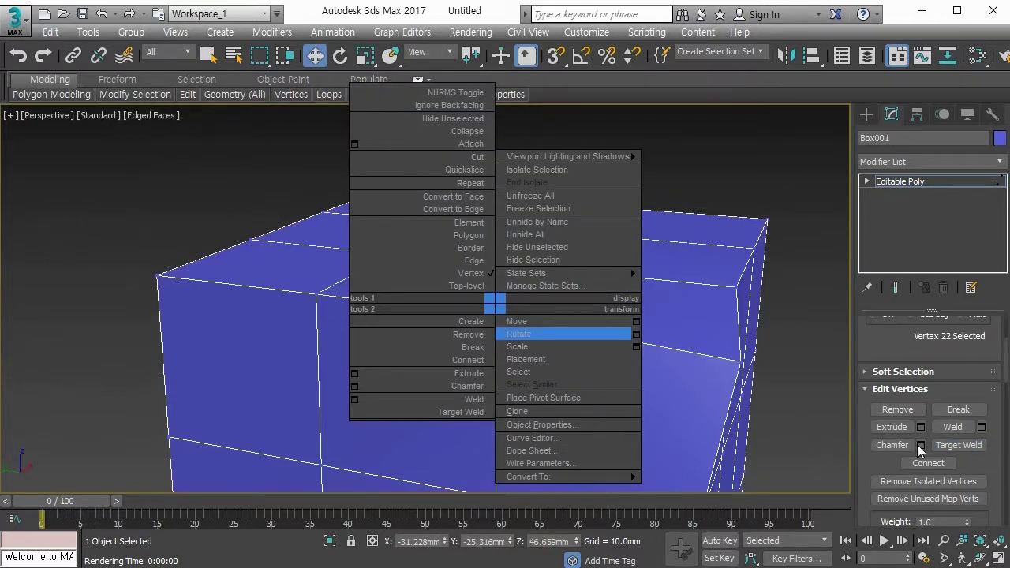
left_click(691, 377)
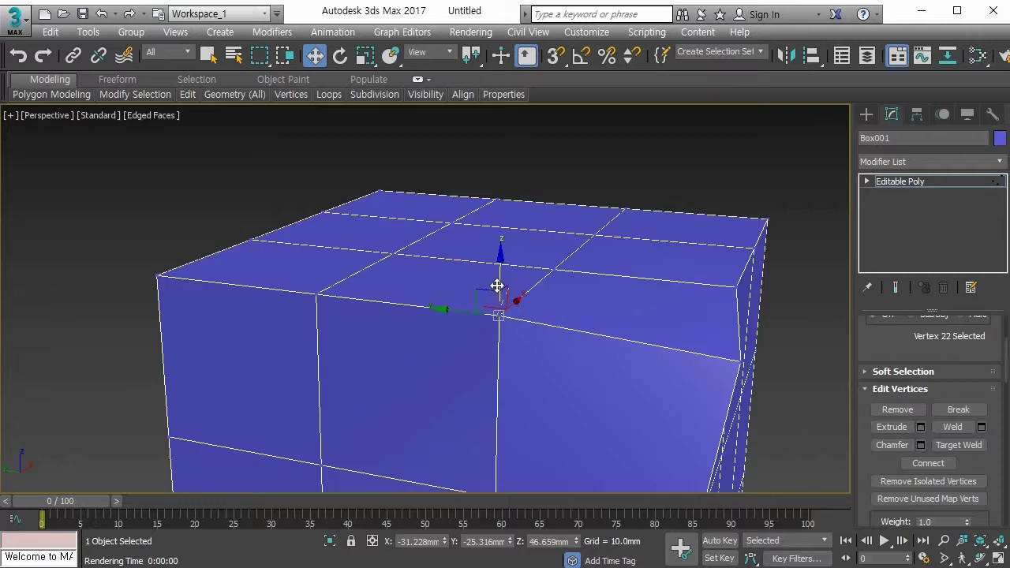
- Raise another split vertex at the same top-edge spot to about Z 51.8 mm and target-weld it onto the split vertex below
left_click_drag(500, 287, 485, 220)
middle_click_drag(494, 277, 431, 323, "alt")
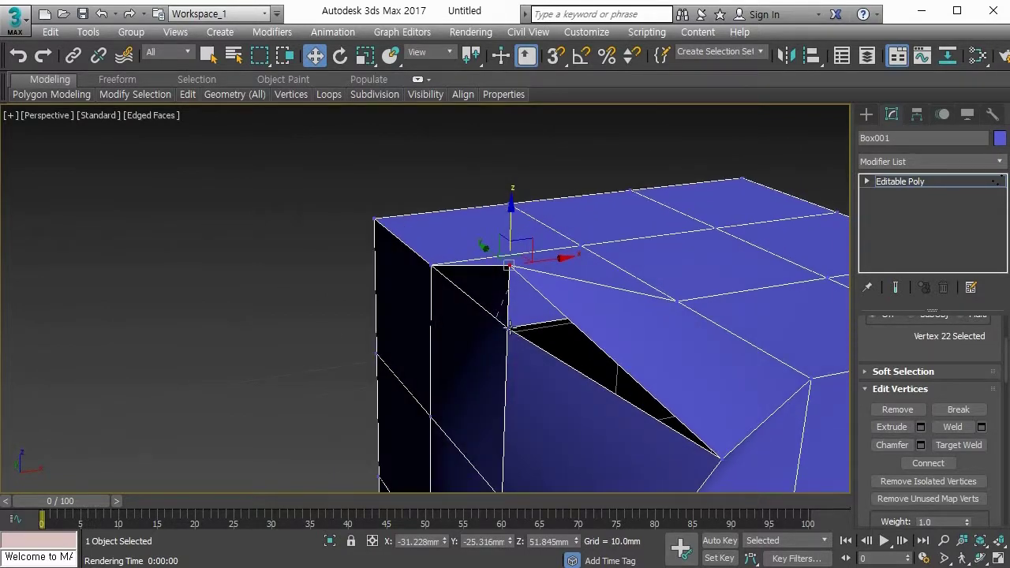
left_click(946, 444)
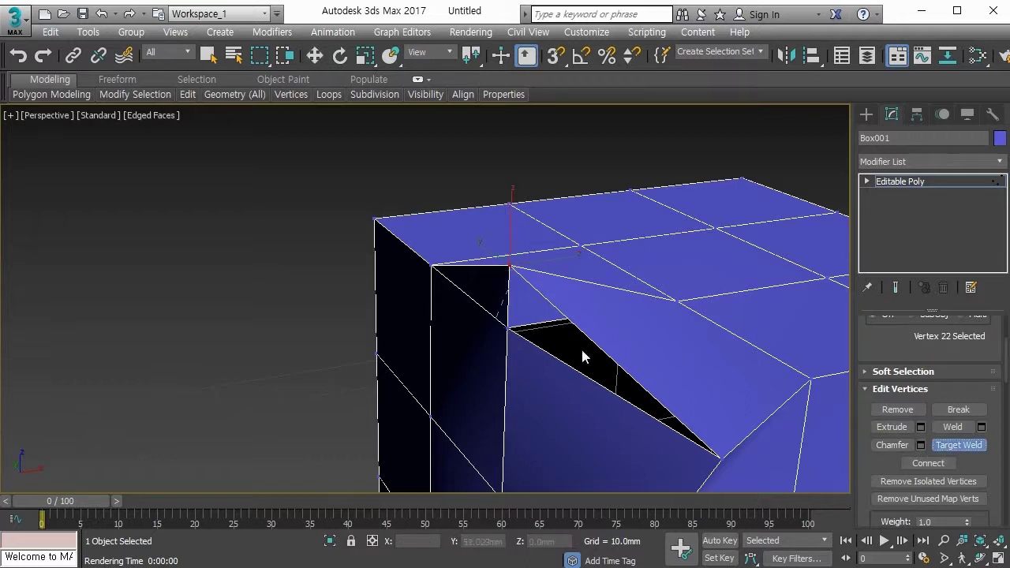
left_click(511, 270)
left_click(506, 325)
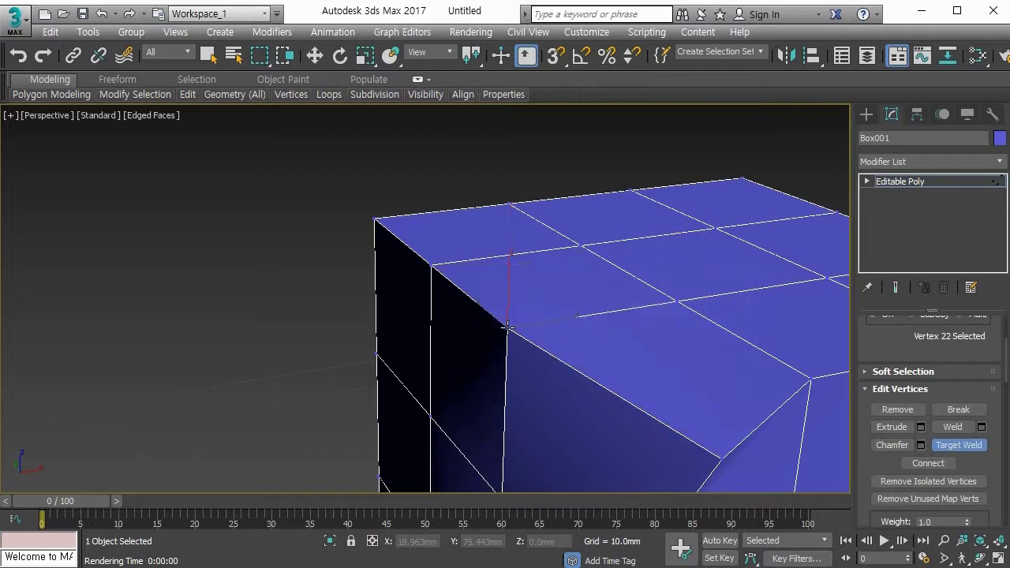
key("w")
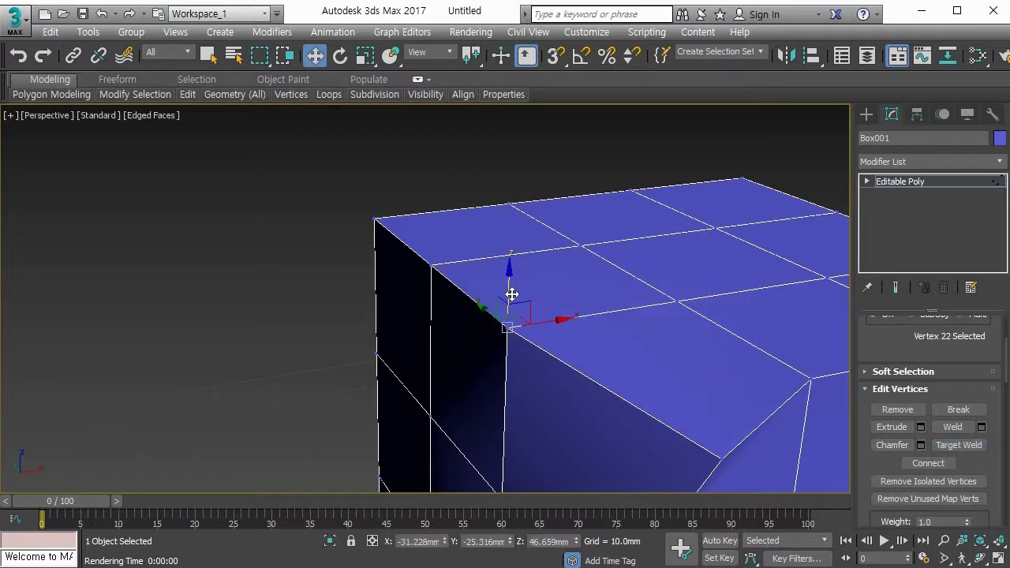
- Raise the welded top-edge vertex to about Z 53.2 mm and target-weld it onto the last split vertex, closing the gap
left_click_drag(512, 294, 521, 221)
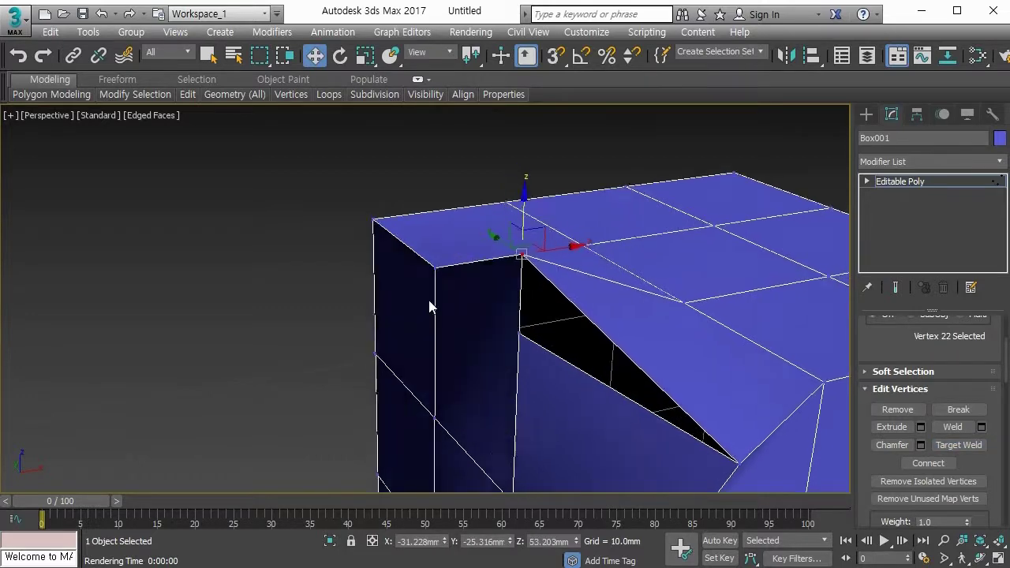
middle_click_drag(430, 306, 469, 309, "alt")
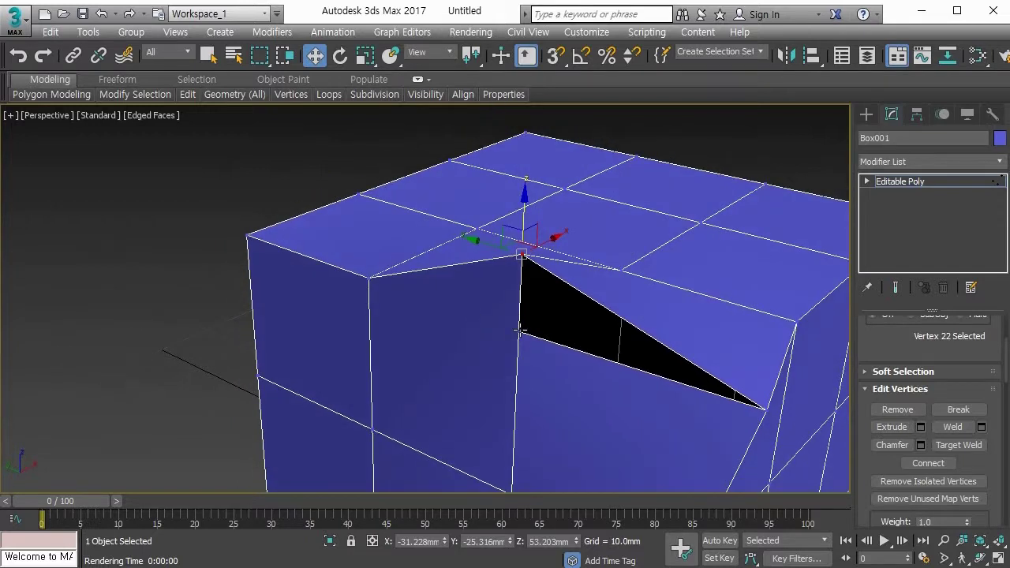
left_click(961, 446)
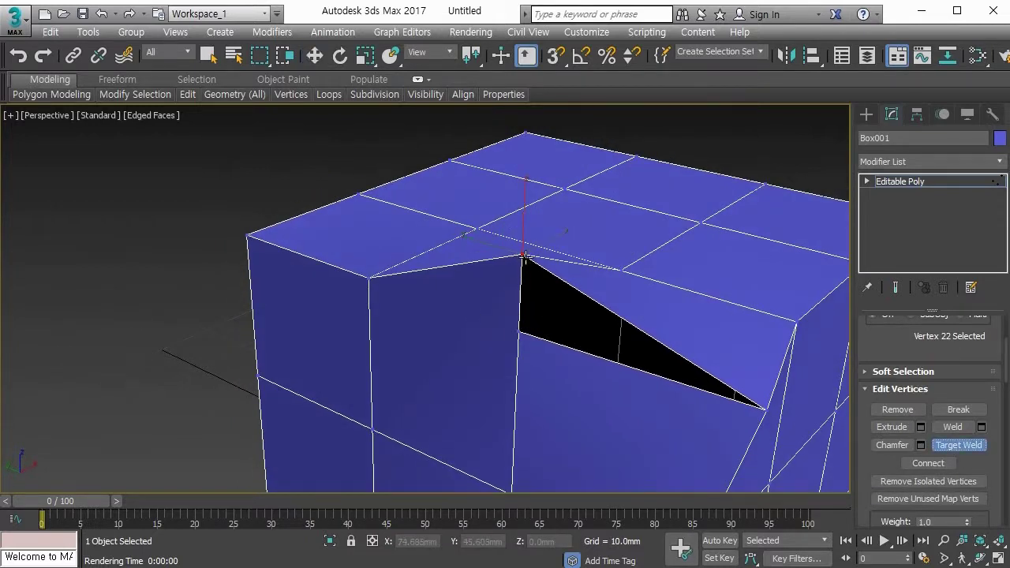
left_click(517, 333)
middle_click_drag(517, 333, 395, 338, "alt")
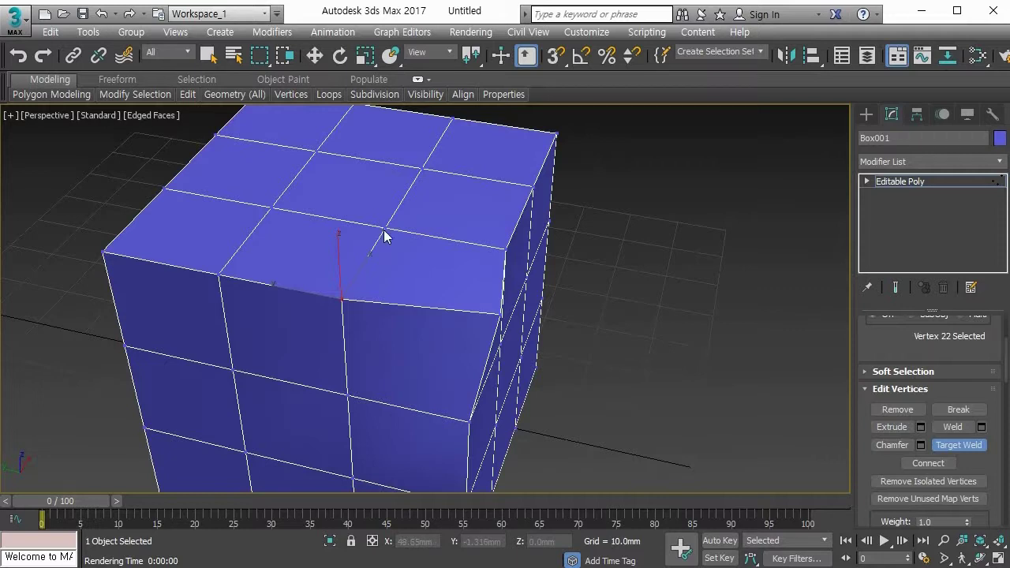
key("w")
- Lower the fully welded top-edge vertex to about Z 45.3 mm and deselect it
mouse_move(338, 250)
left_mouse_down()
mouse_move(339, 192)
mouse_move(338, 277)
mouse_move(344, 262)
left_mouse_up()
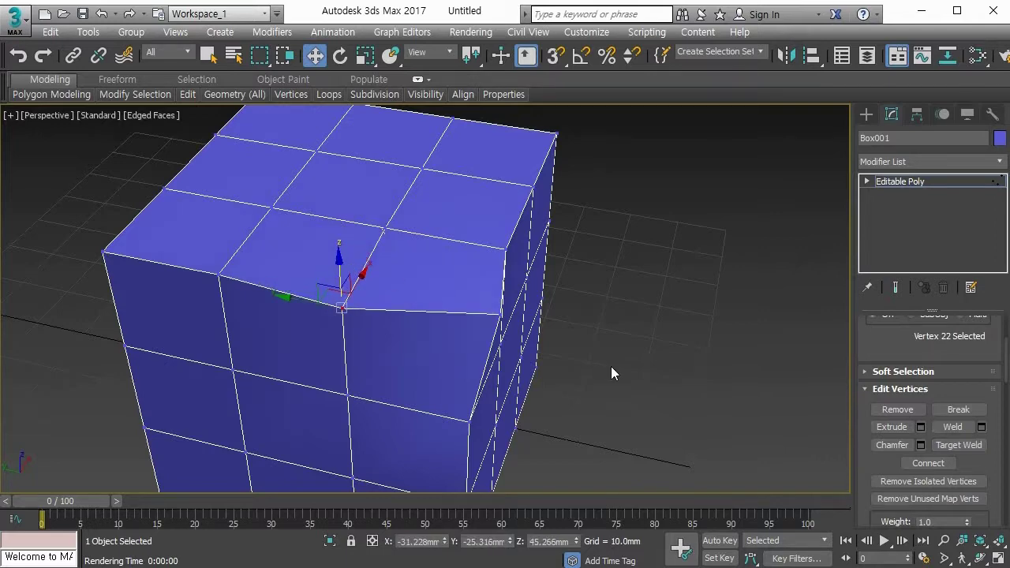
left_click(611, 366)
middle_click_drag(586, 363, 622, 349, "alt")
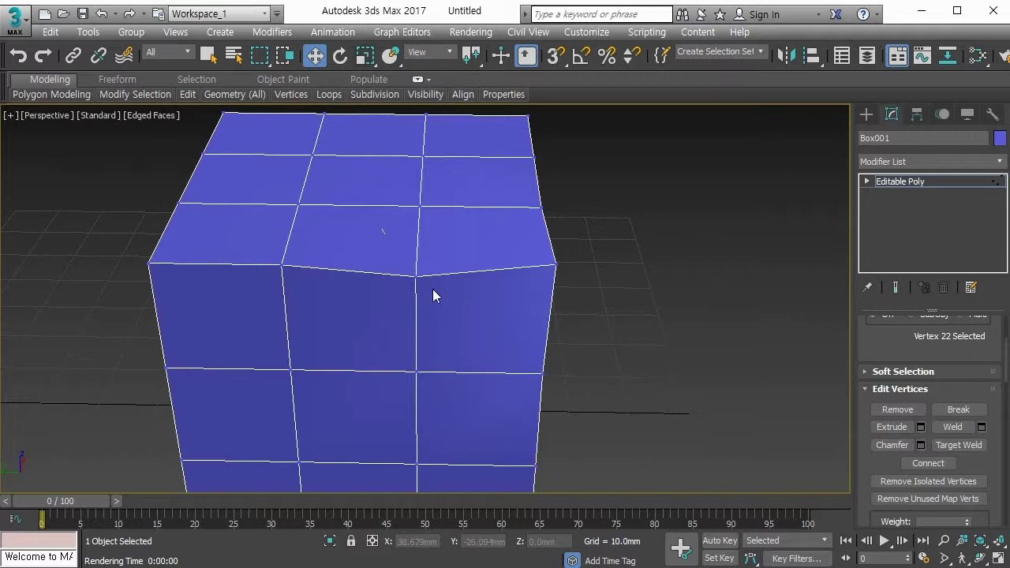
key("ctrl+alt+d")
mouse_move(419, 288)
left_mouse_down()
mouse_move(401, 279)
mouse_move(421, 295)
left_mouse_up()
left_click_drag(365, 229, 369, 251)
left_click_drag(471, 236, 497, 249)
mouse_move(341, 305)
left_mouse_down()
mouse_move(372, 316)
mouse_move(358, 335)
left_mouse_up()
mouse_move(470, 307)
left_mouse_down()
mouse_move(487, 322)
mouse_move(478, 344)
left_mouse_up()
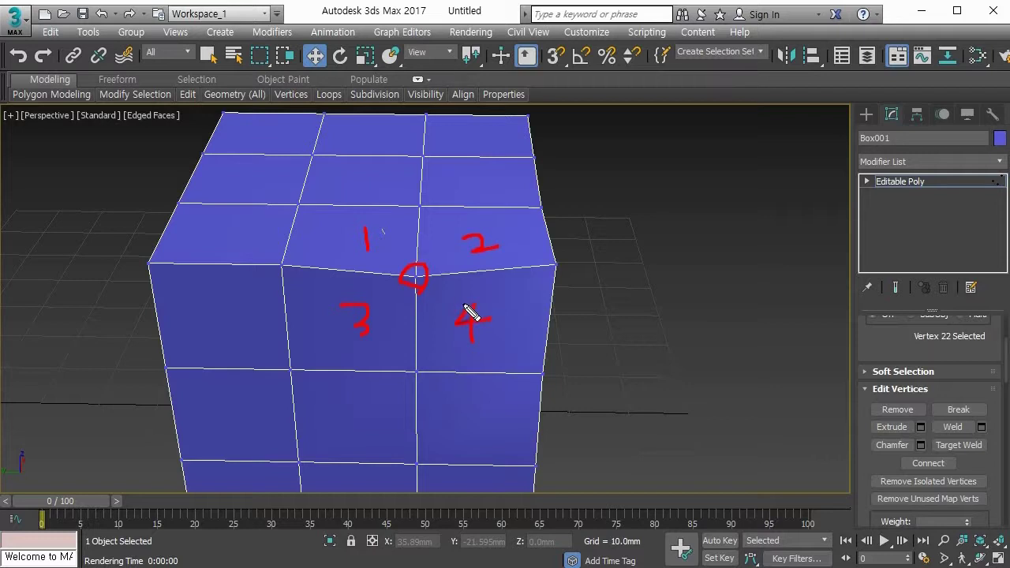
key("Escape")
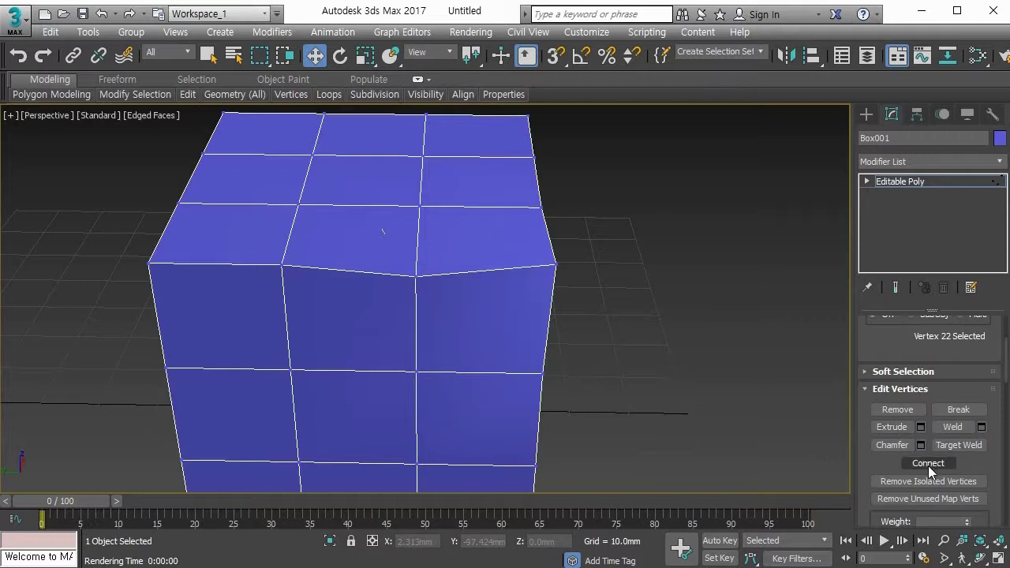
- Connect the box's undeformed top corner vertex with the diagonally opposite inner vertex of the same top polygon
key("1")
key("1")
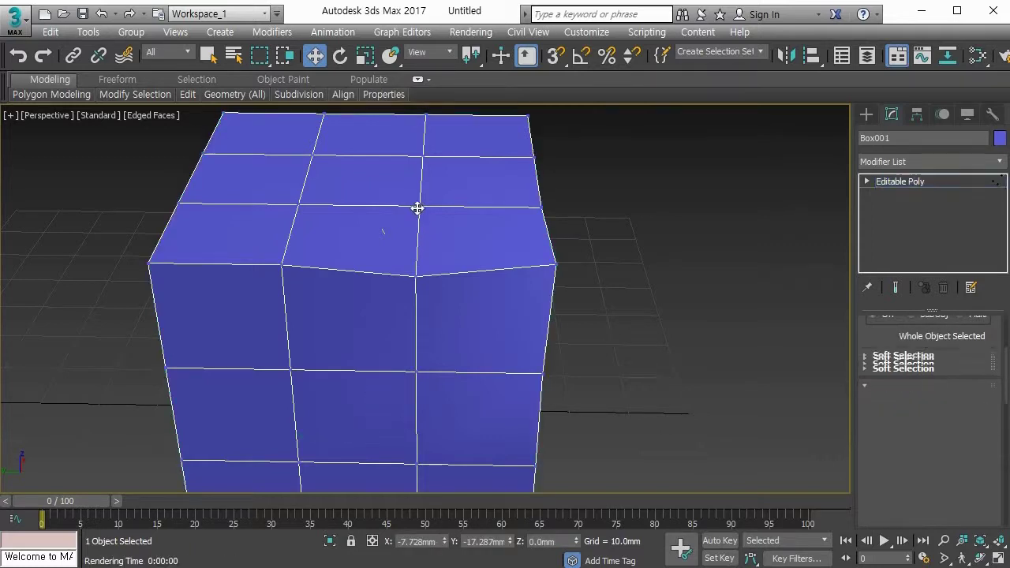
left_click(297, 203)
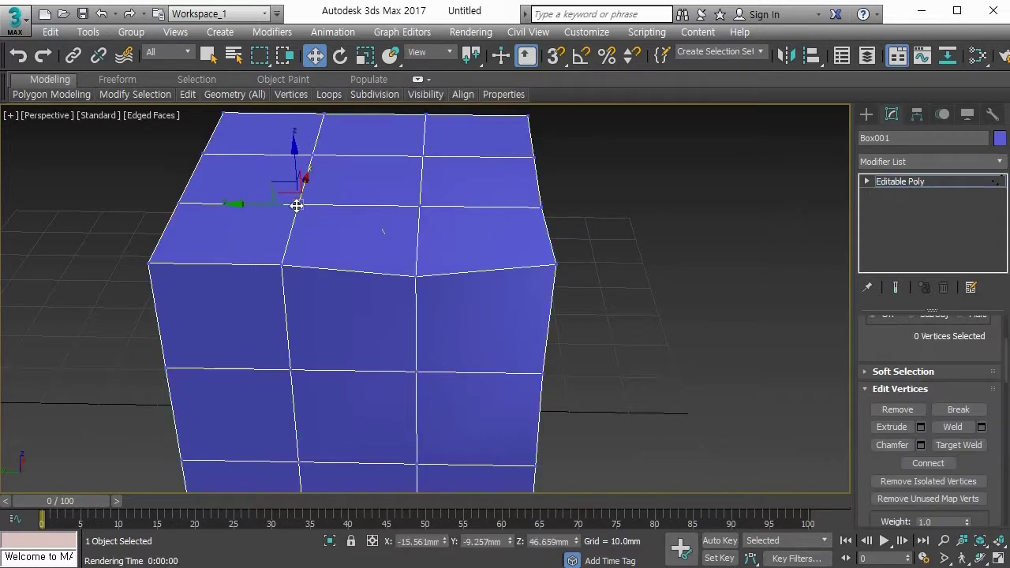
left_click(151, 266, "ctrl")
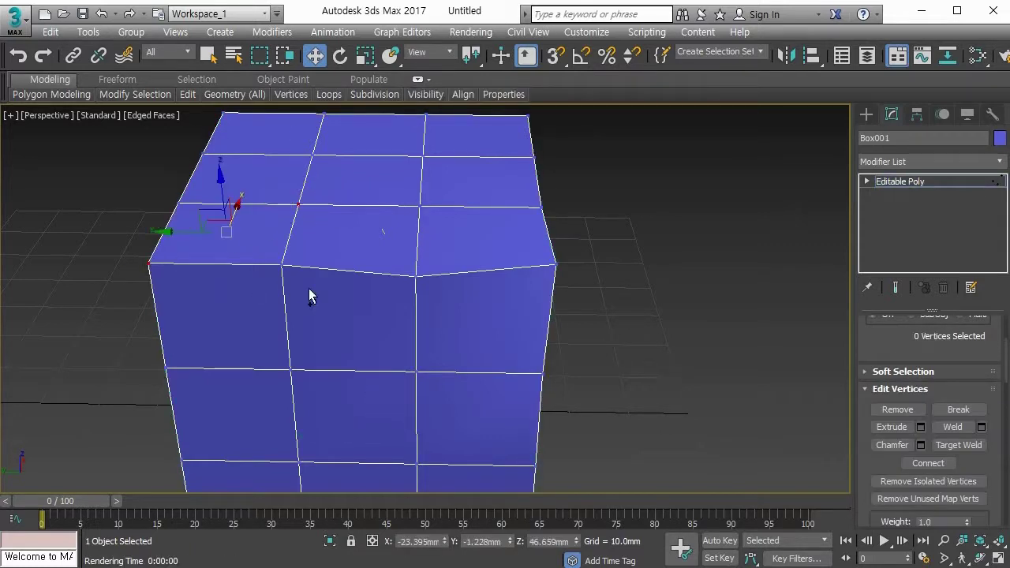
left_click(918, 465)
middle_click_drag(286, 359, 367, 305, "alt")
scroll(361, 320, "down", 3)
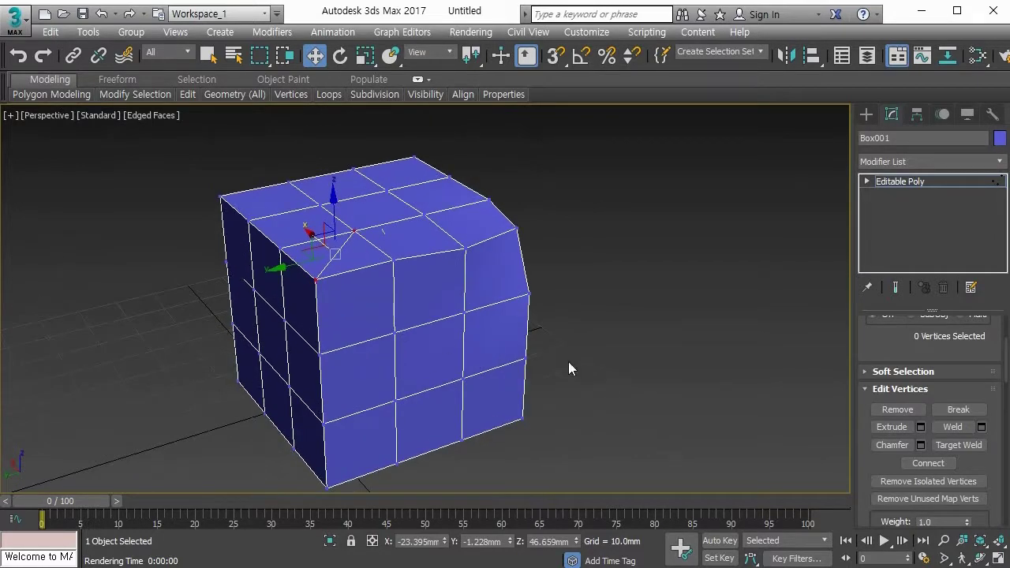
- Delete the box from the scene
left_click_drag(874, 453, 864, 289)
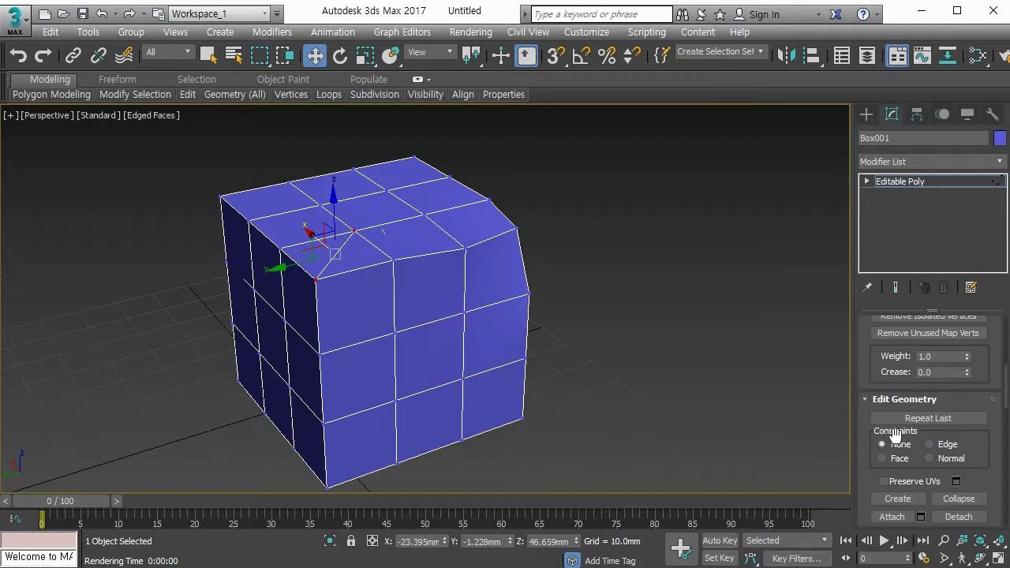
left_click(476, 394)
key("Delete")
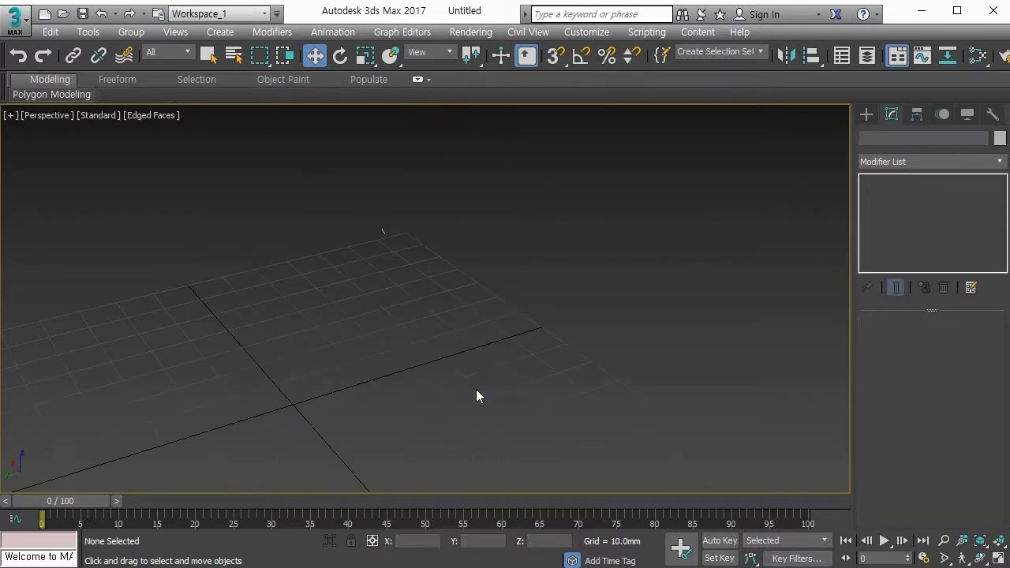
- Create a pyramid near the grid centre, about 42.4 mm wide, 38 mm deep and 44.9 mm high, with 5 height segments
left_click(867, 114)
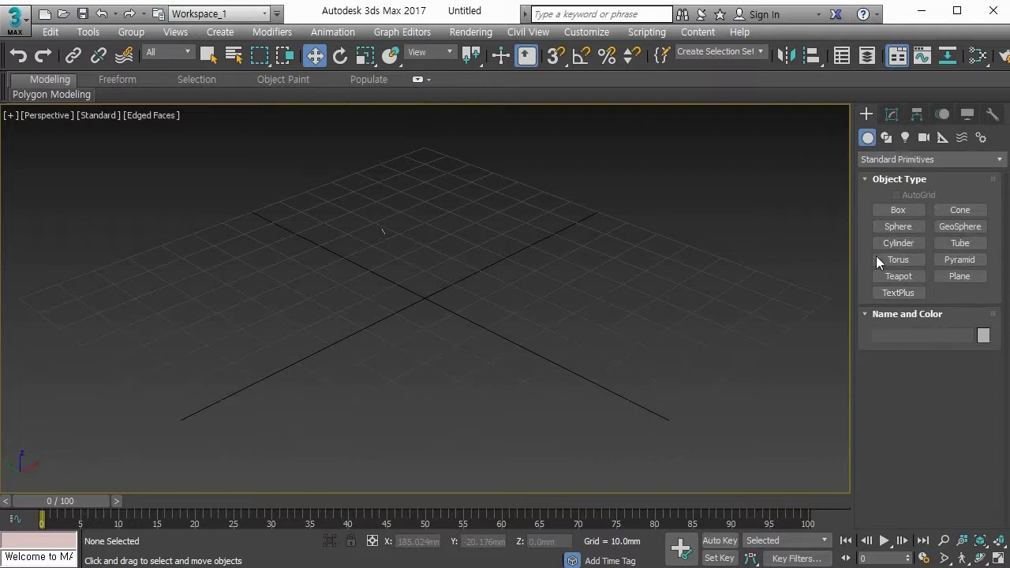
left_click(959, 259)
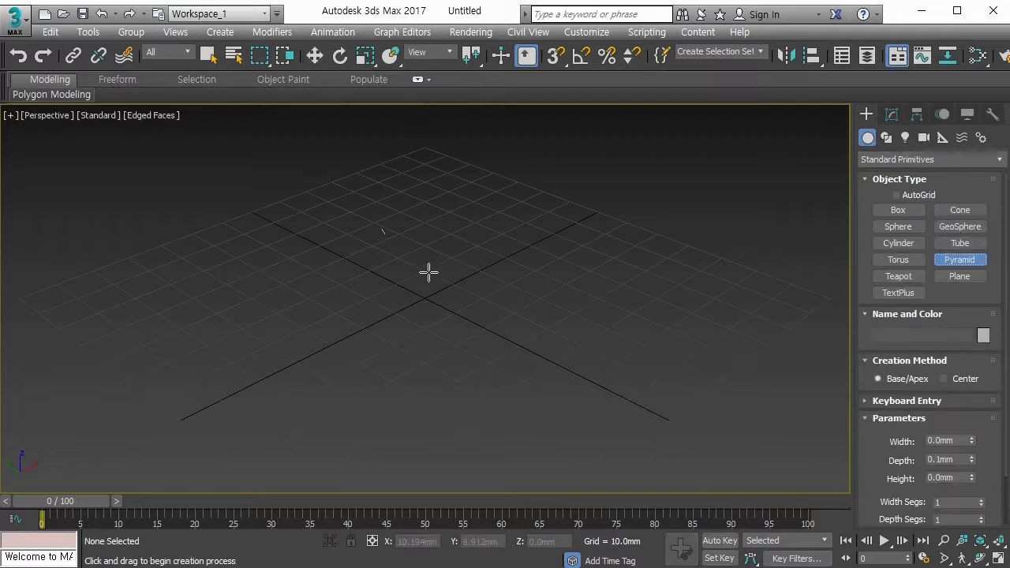
left_click_drag(428, 273, 414, 401)
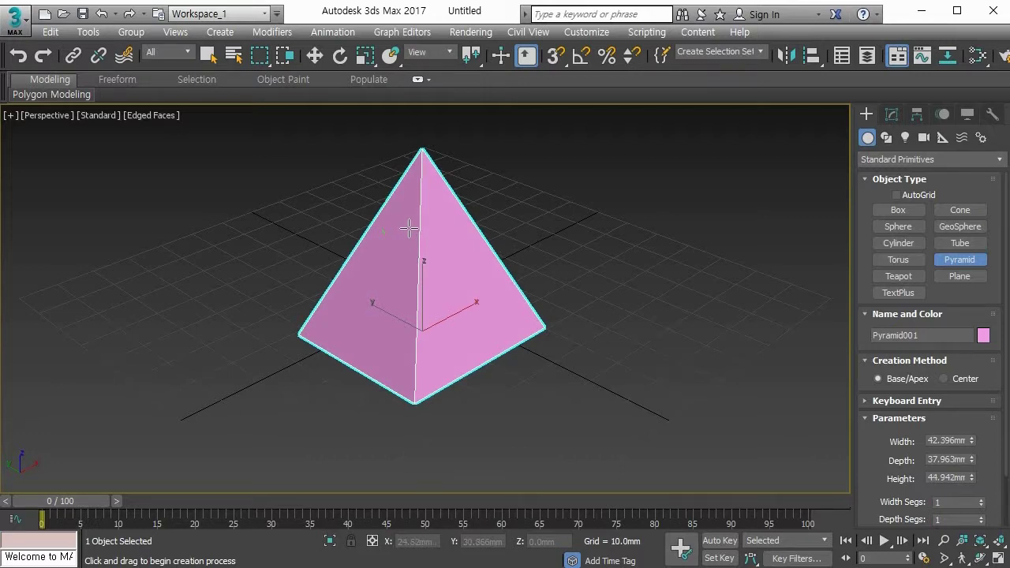
left_click_drag(896, 505, 895, 428)
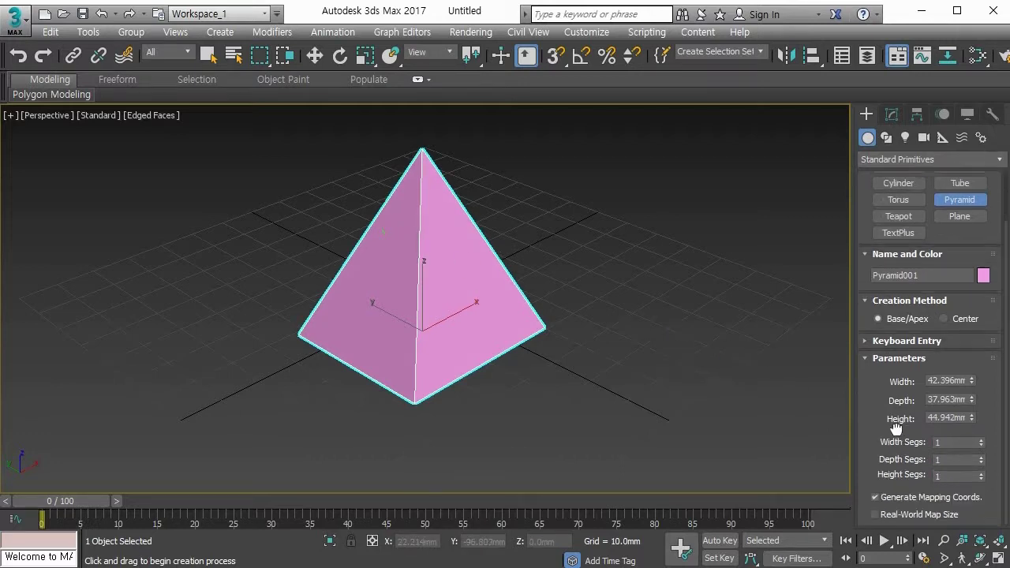
left_click(949, 475)
type("5")
key("Return")
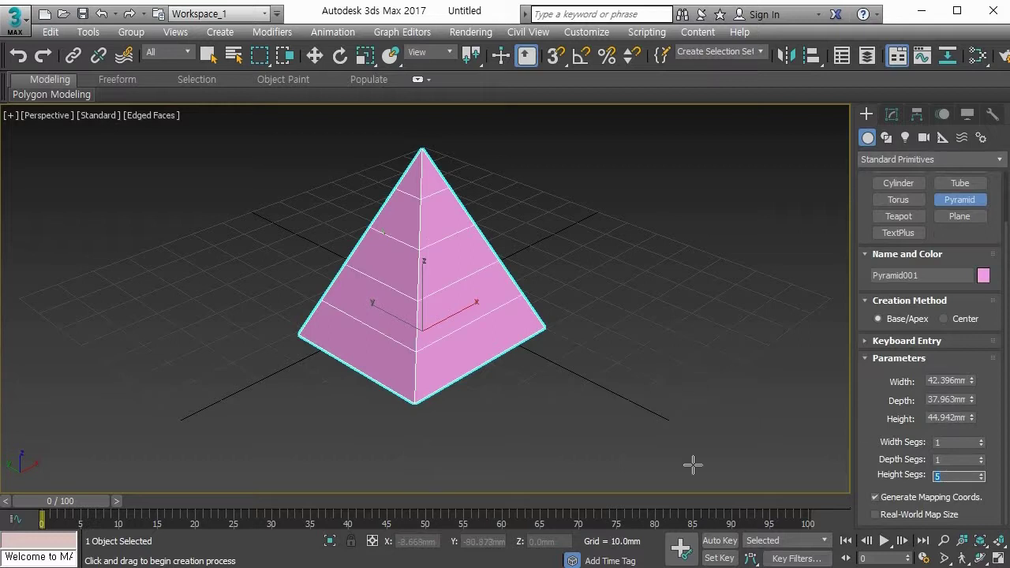
right_click(503, 342)
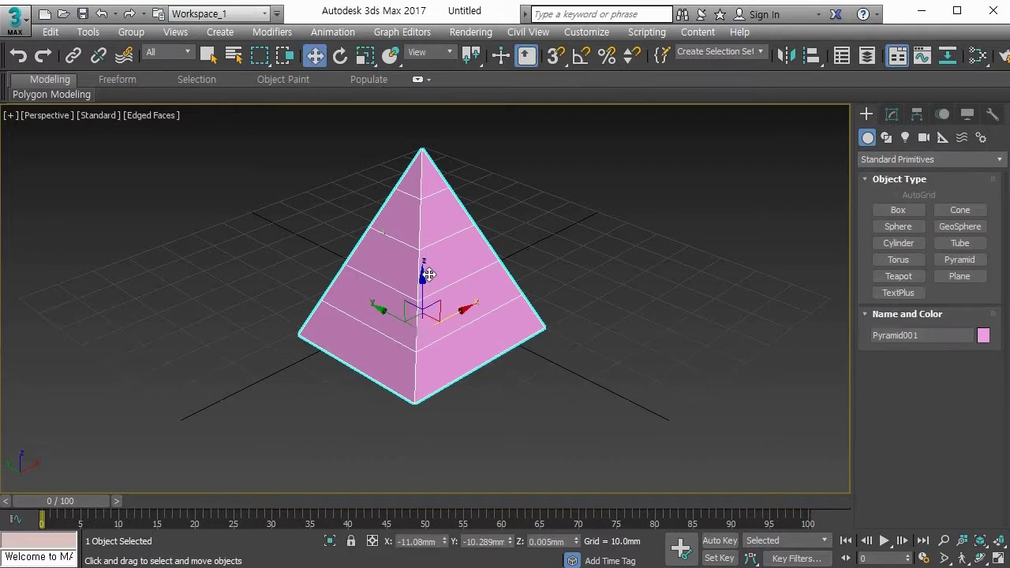
- Convert the pyramid to an Editable Poly
right_click(439, 226)
mouse_move(530, 393)
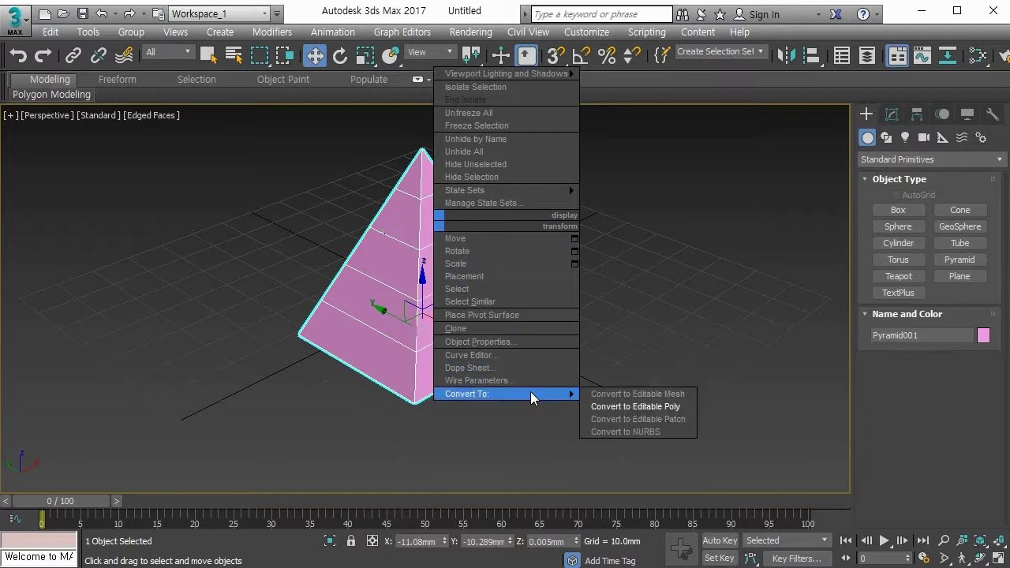
left_click(618, 406)
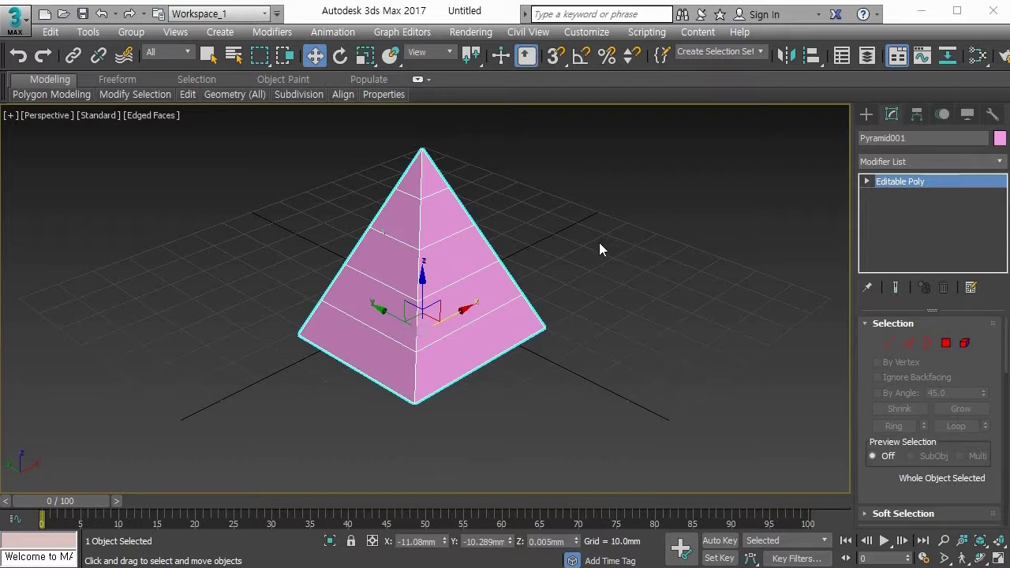
- At vertex level, raise the pyramid's right-hand corner-edge vertex on the third ring below the apex to about Z 20.5 mm
key("1")
left_click(497, 262)
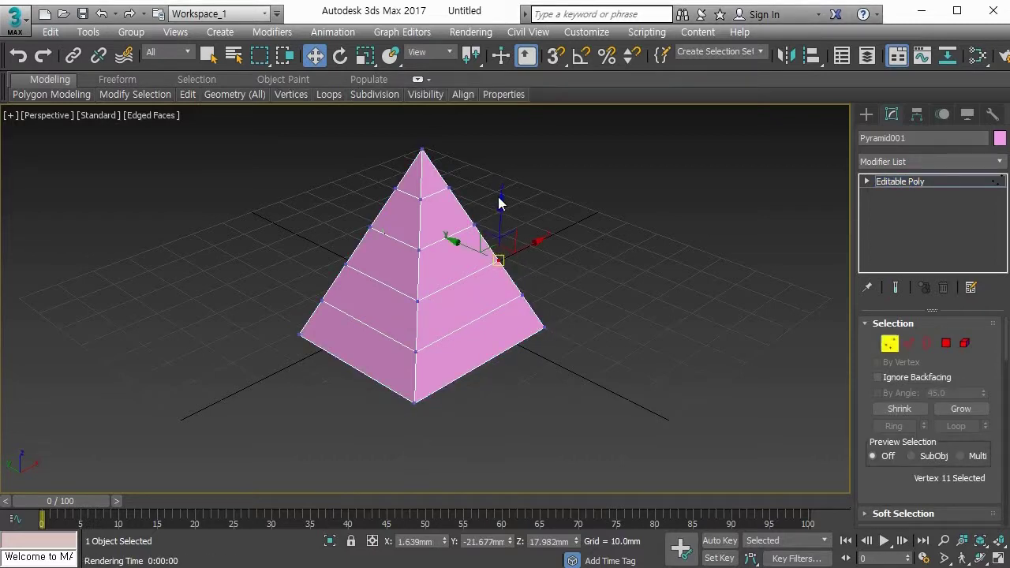
left_click_drag(501, 206, 529, 216)
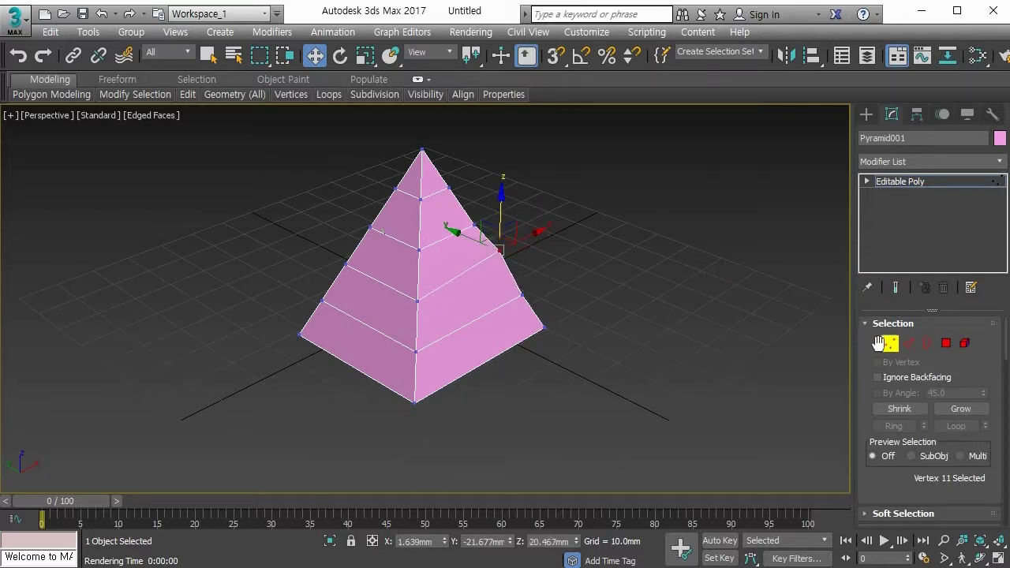
- Undo the vertex move and set the Edit Geometry constraint to Edge
scroll(868, 423, "down", 4)
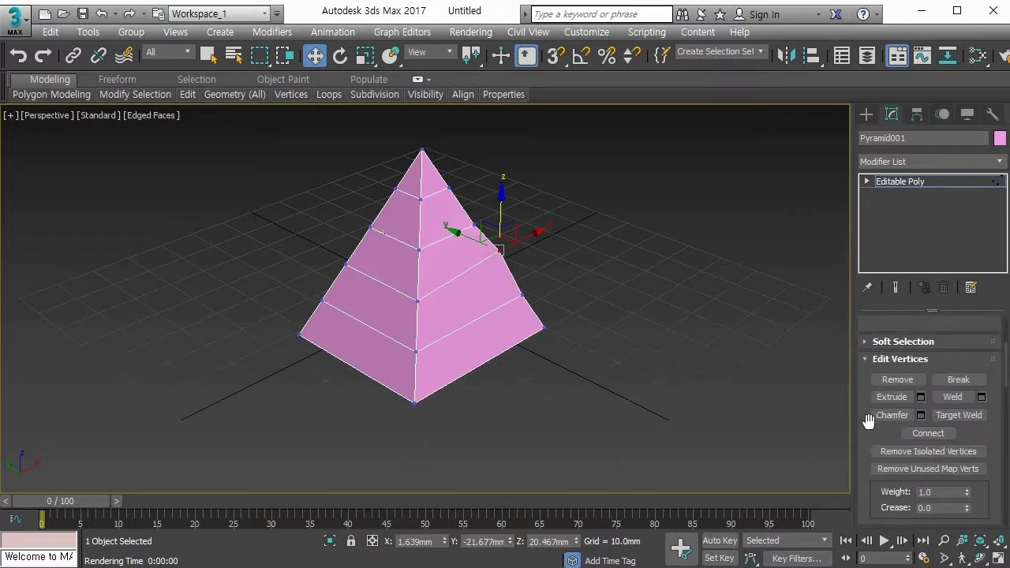
scroll(868, 423, "down", 5)
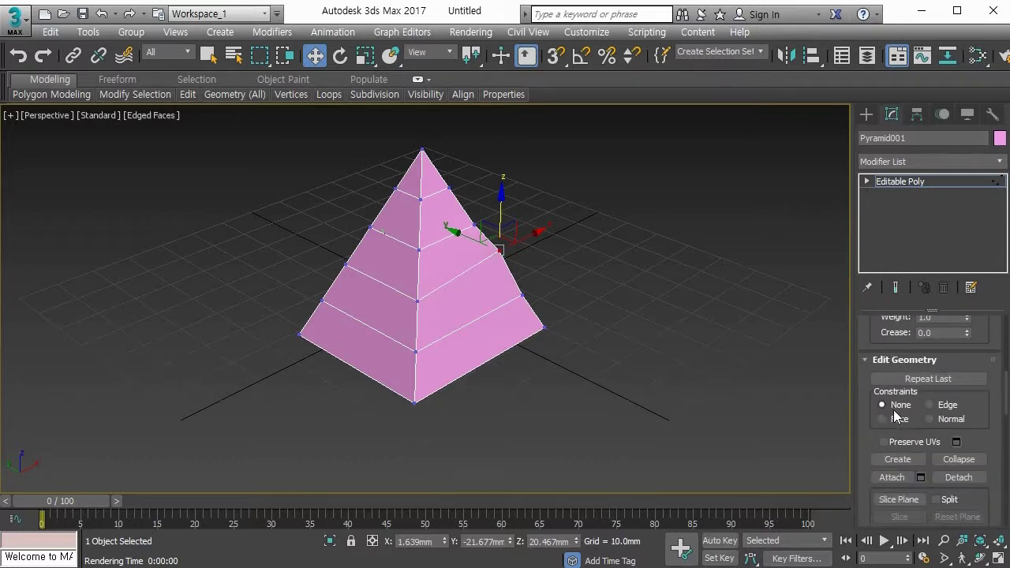
left_click_drag(889, 409, 909, 410)
key("Escape")
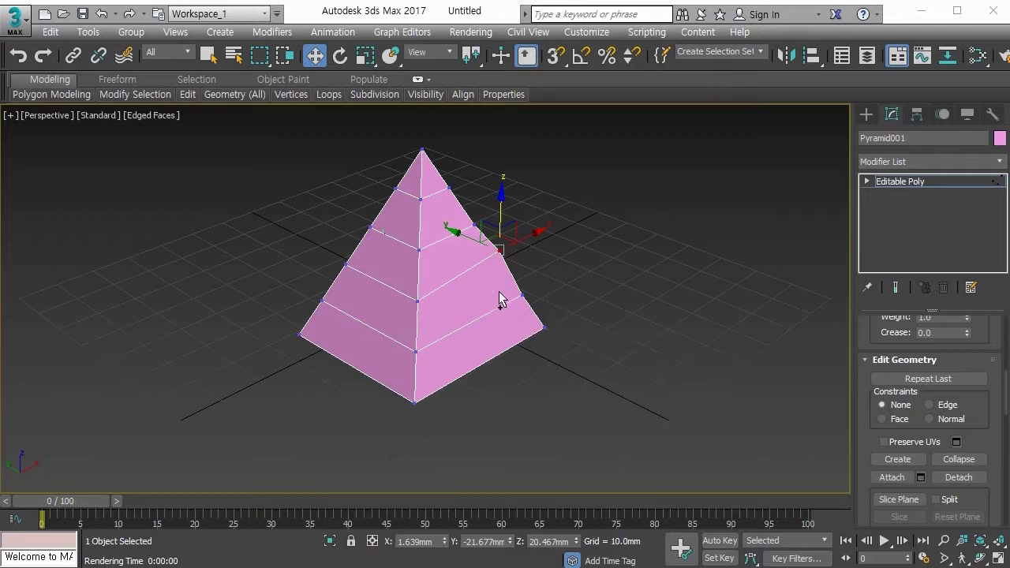
key("ctrl+z")
key("ctrl+z")
key("ctrl+z")
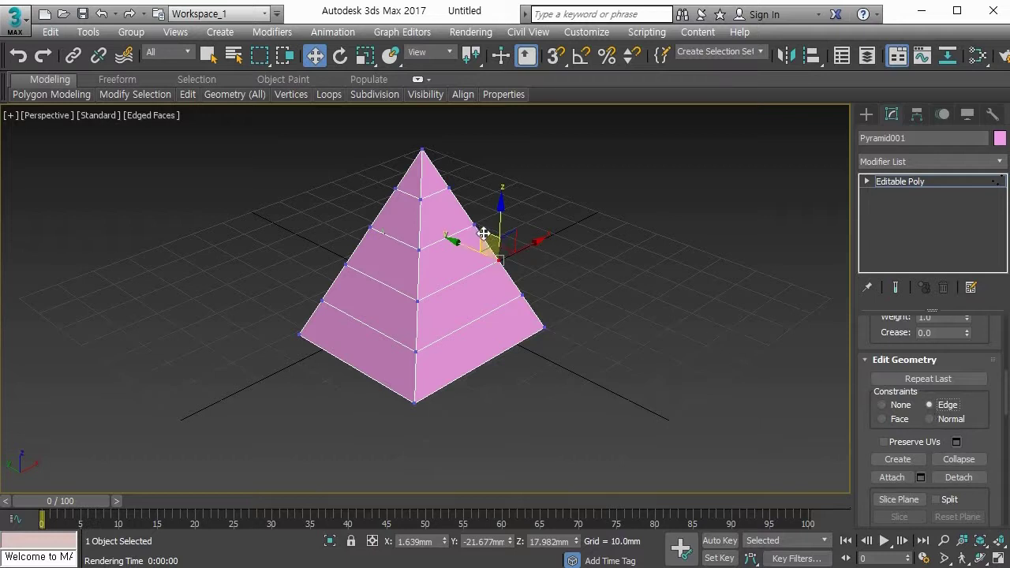
- Try moving the selected pyramid vertex with the Edge constraint active
left_click(432, 167)
left_click_drag(519, 282, 535, 313)
key("Escape")
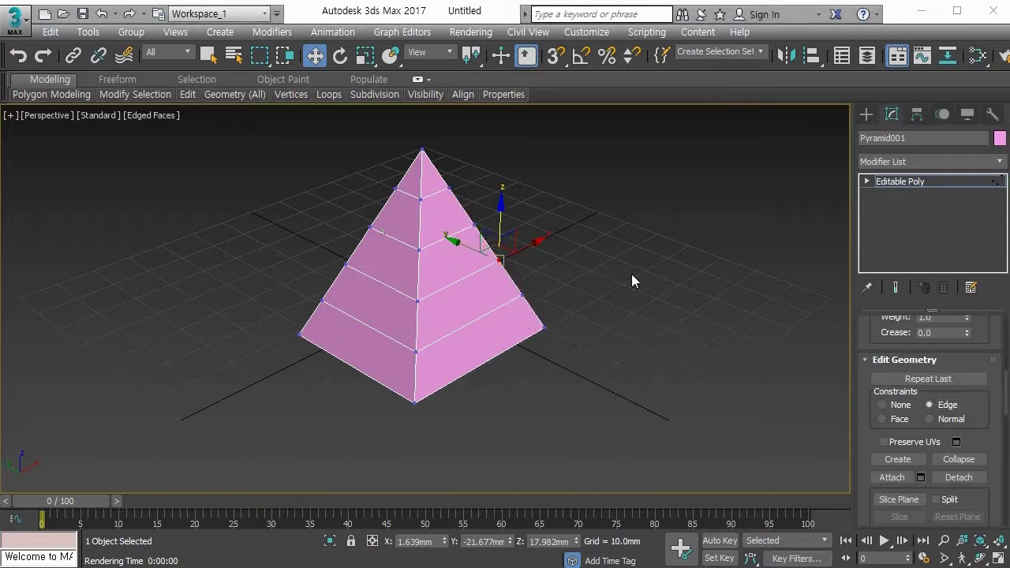
left_click_drag(500, 210, 523, 221)
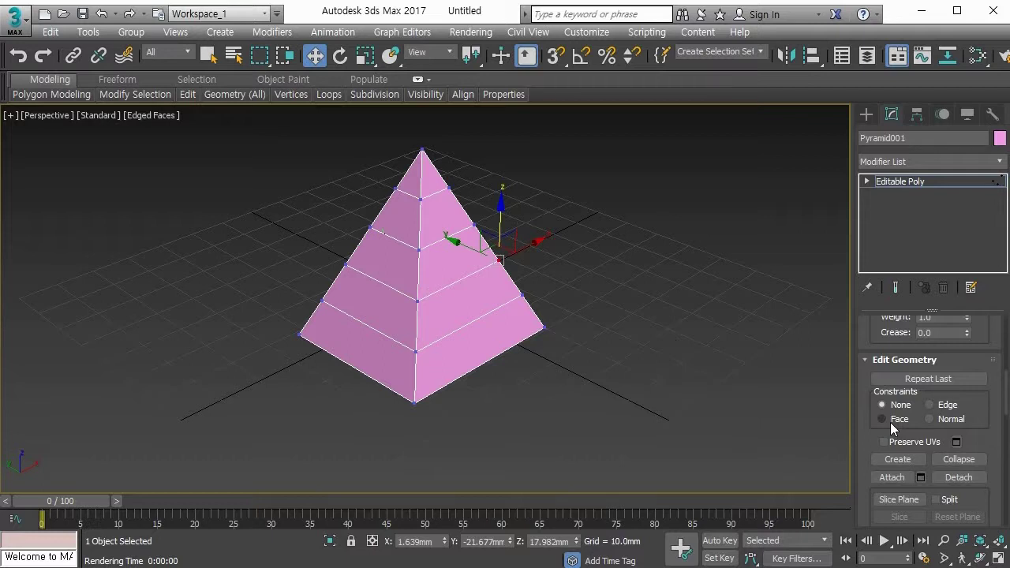
- Set the Edit Geometry constraint to Normal for the pyramid's selected corner-edge vertex
left_click(939, 422)
middle_click_drag(530, 316, 453, 264, "alt")
scroll(474, 245, "up", 5)
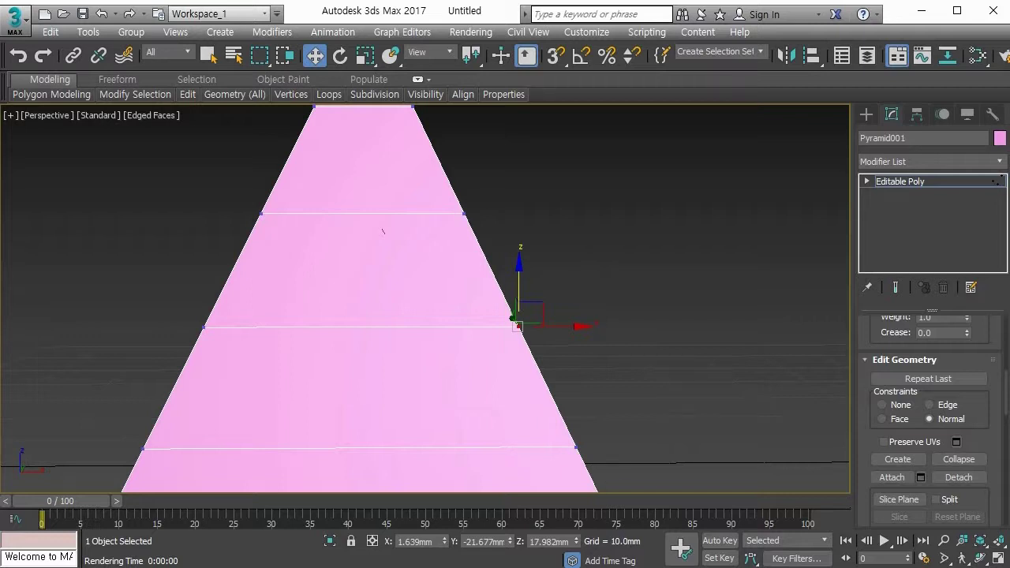
mouse_move(533, 242)
left_mouse_down()
mouse_move(597, 198)
mouse_move(609, 177)
left_mouse_up()
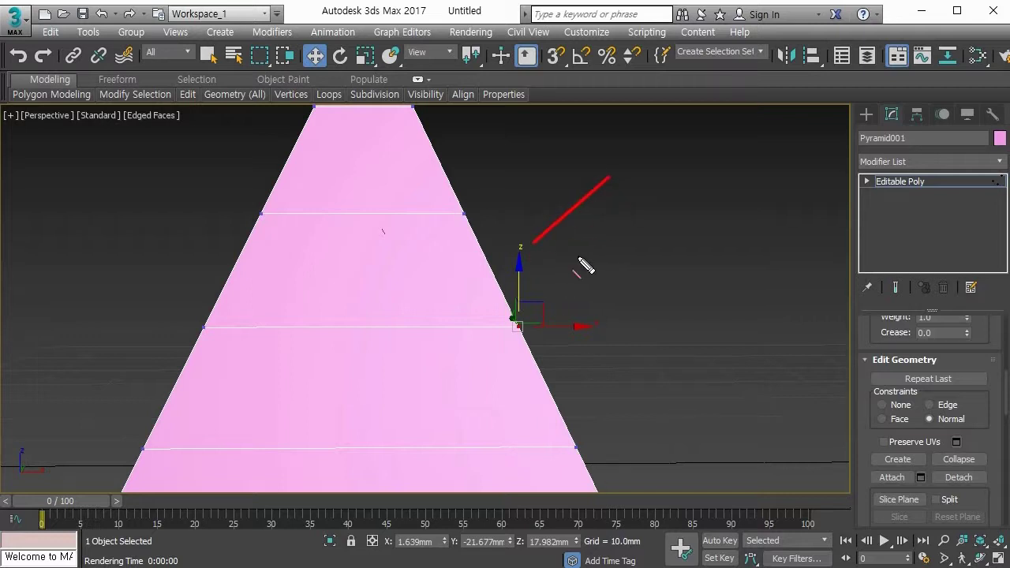
left_click_drag(558, 297, 643, 227)
left_click_drag(571, 375, 669, 292)
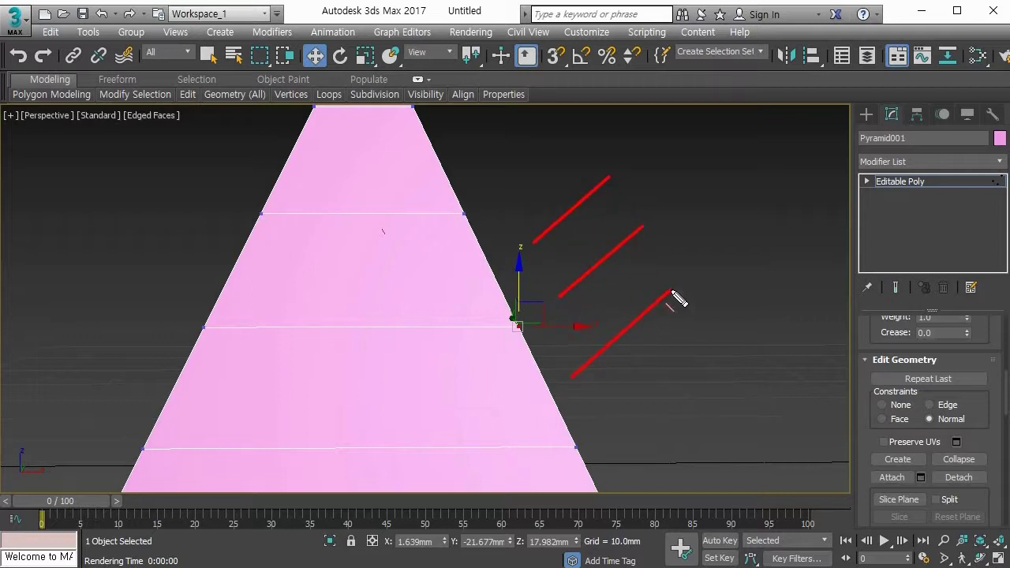
left_click_drag(609, 397, 709, 316)
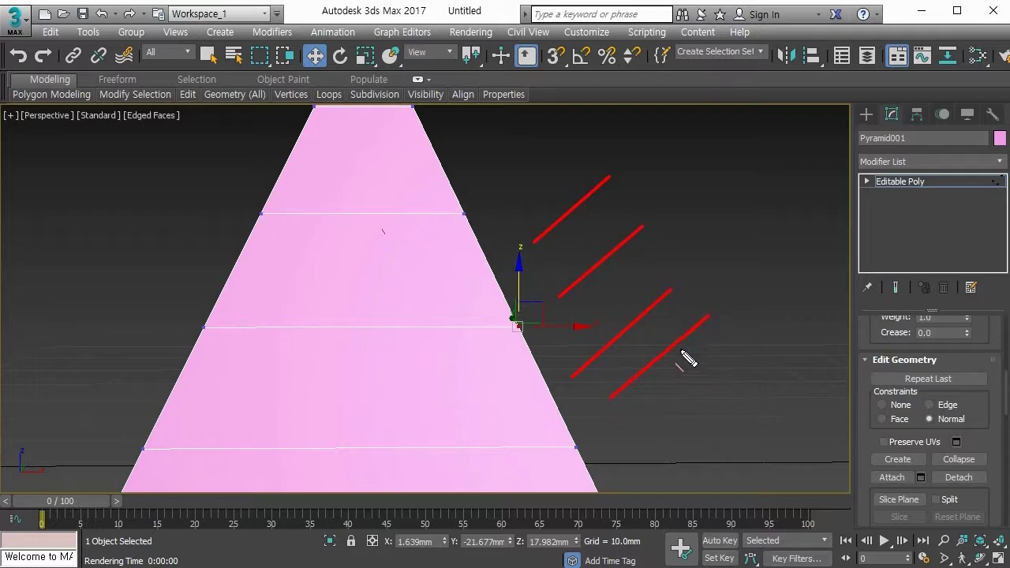
key("Escape")
mouse_move(642, 377)
middle_mouse_down("alt")
mouse_move(613, 388)
mouse_move(619, 336)
middle_mouse_up("alt")
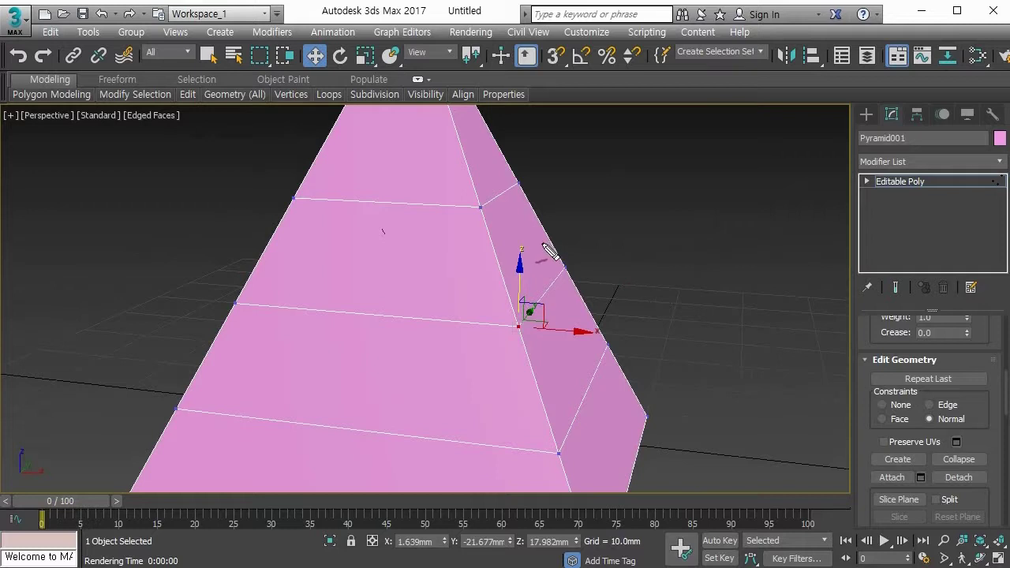
mouse_move(535, 249)
left_mouse_down()
mouse_move(608, 209)
mouse_move(630, 183)
left_mouse_up()
left_click_drag(569, 310, 664, 235)
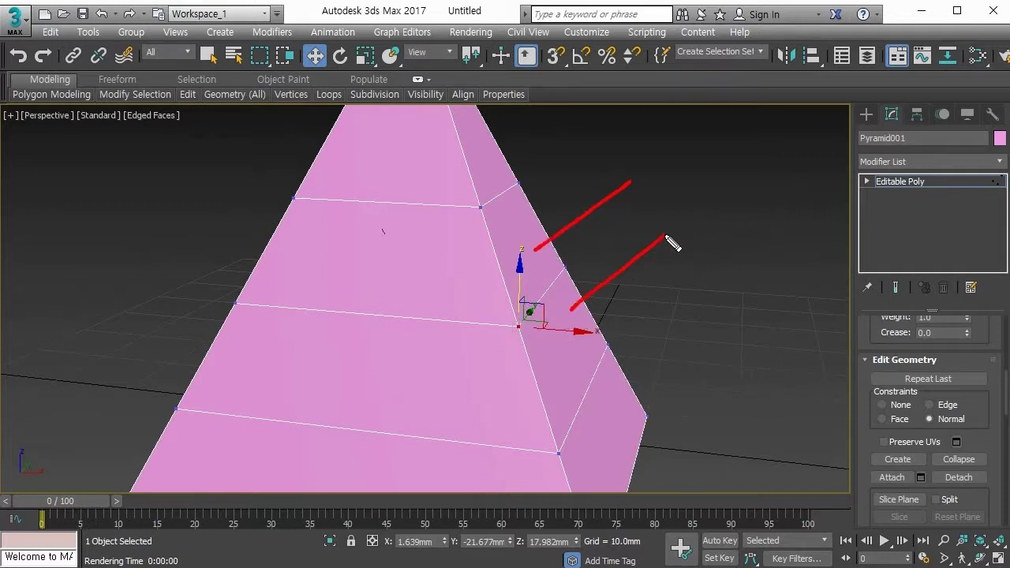
left_click_drag(581, 369, 693, 282)
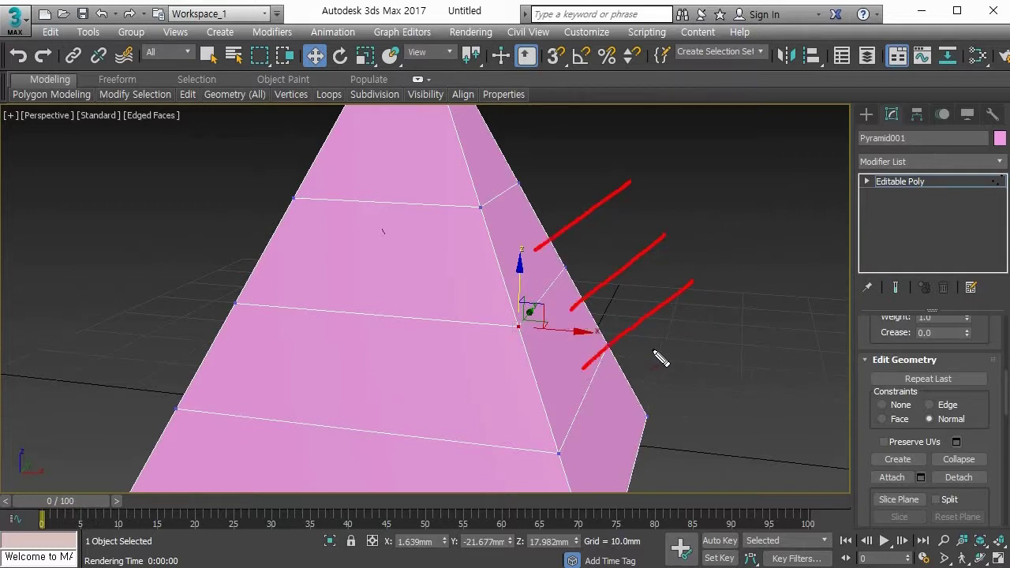
key("Escape")
middle_click_drag(564, 296, 595, 290)
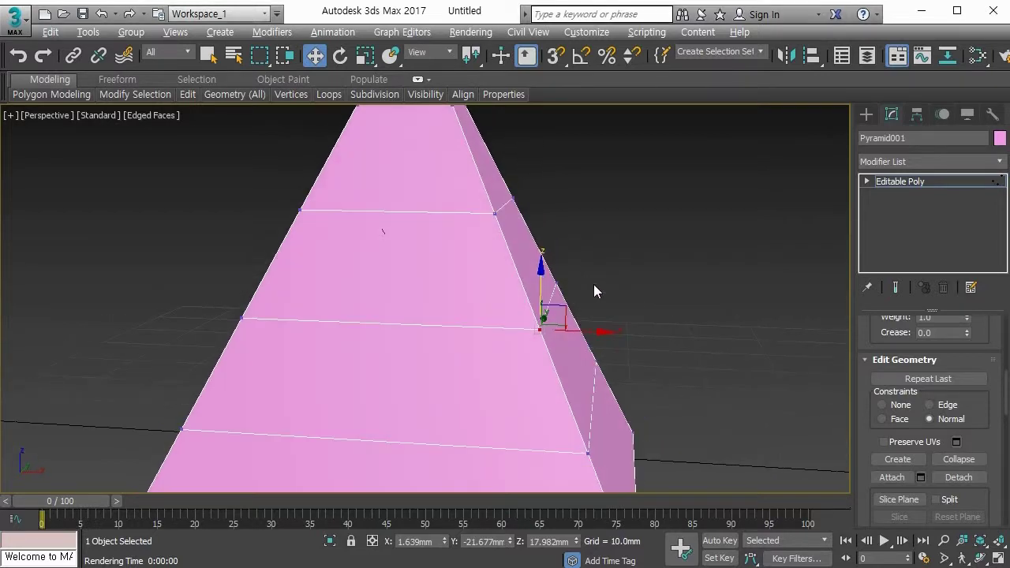
- Try moving the selected vertex outward with the Normal constraint active, and undo the move and the constraint change
left_click_drag(541, 276, 616, 210)
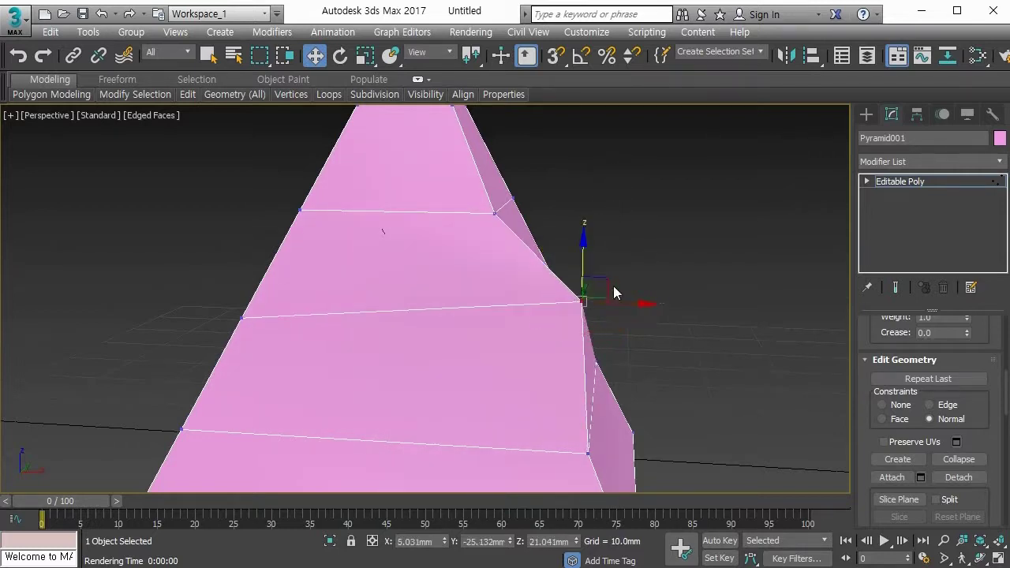
key("ctrl+z")
key("ctrl+z")
scroll(591, 322, "down", 7)
scroll(588, 331, "up", 7)
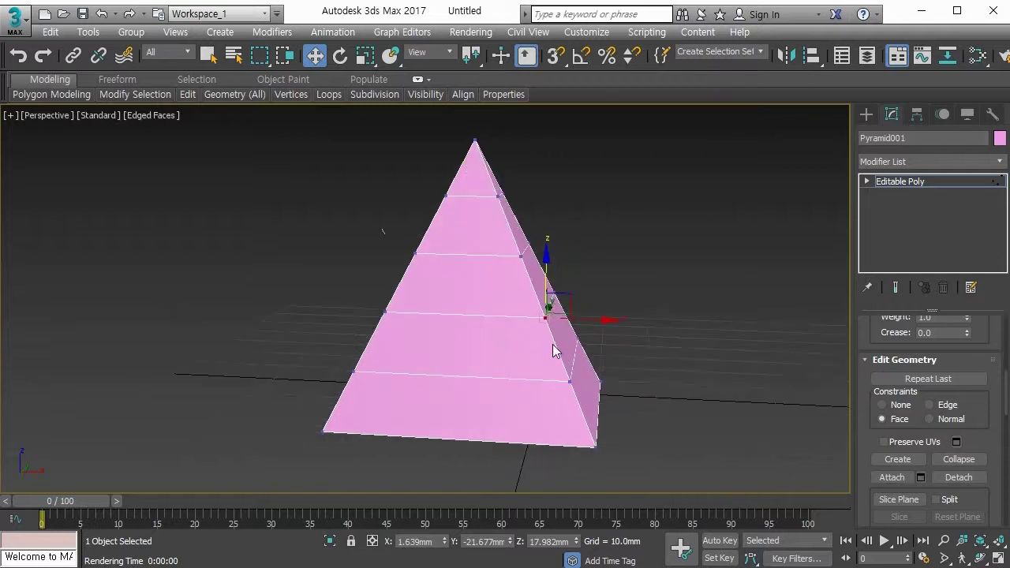
- Leave vertex level and delete the pyramid from the scene
middle_click_drag(541, 356, 522, 389)
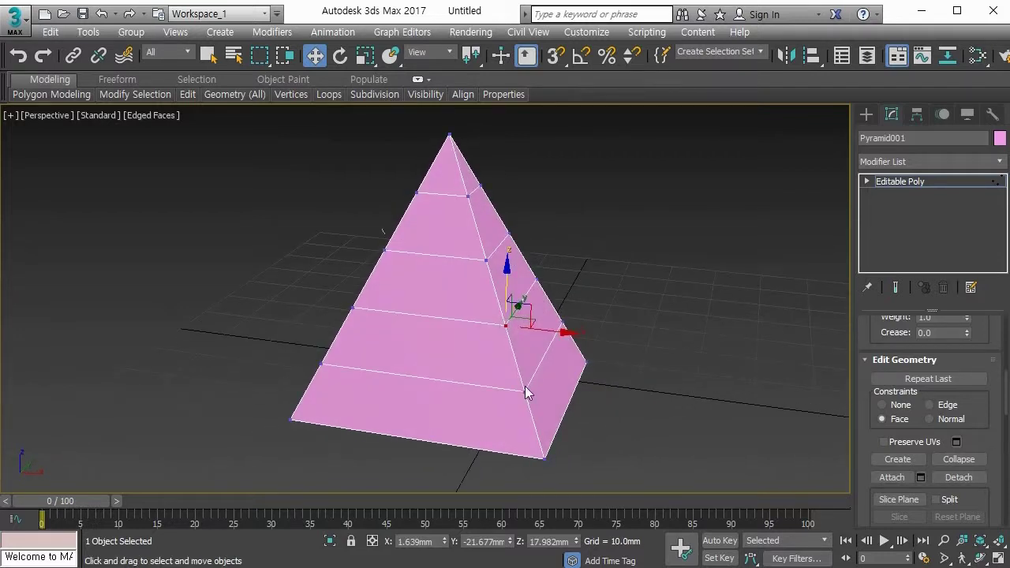
key("6")
key("Delete")
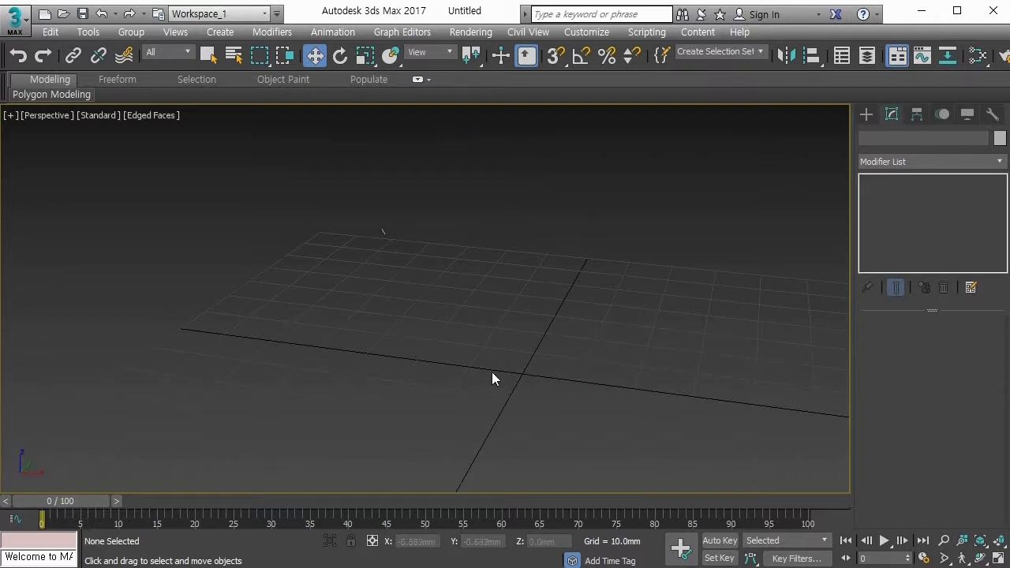
middle_click_drag(494, 379, 500, 339, "alt")
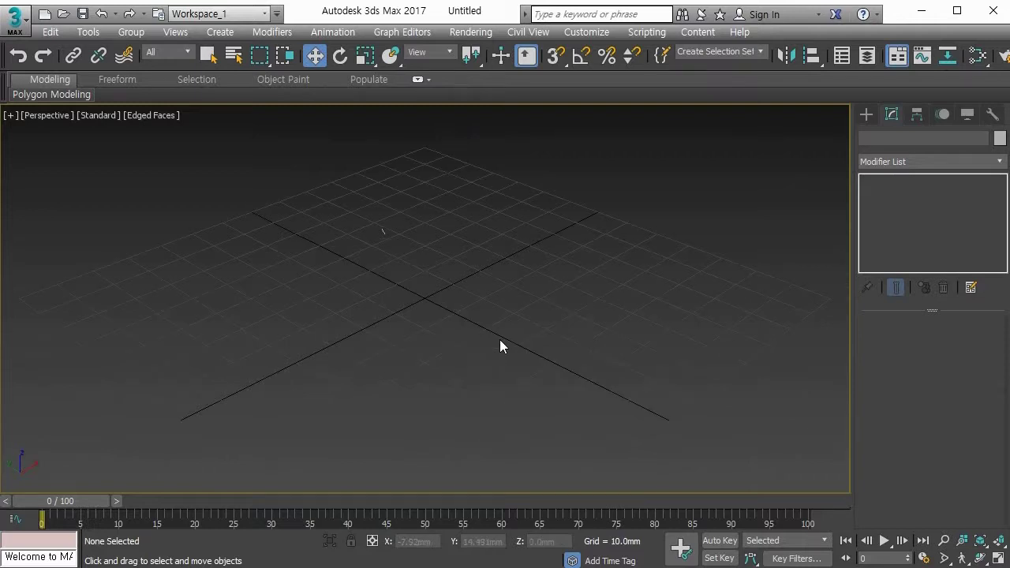
- Create a box about 49.5 mm long, 49.6 mm wide and 44.4 mm high with three segments in each direction
left_click(865, 114)
left_click(894, 208)
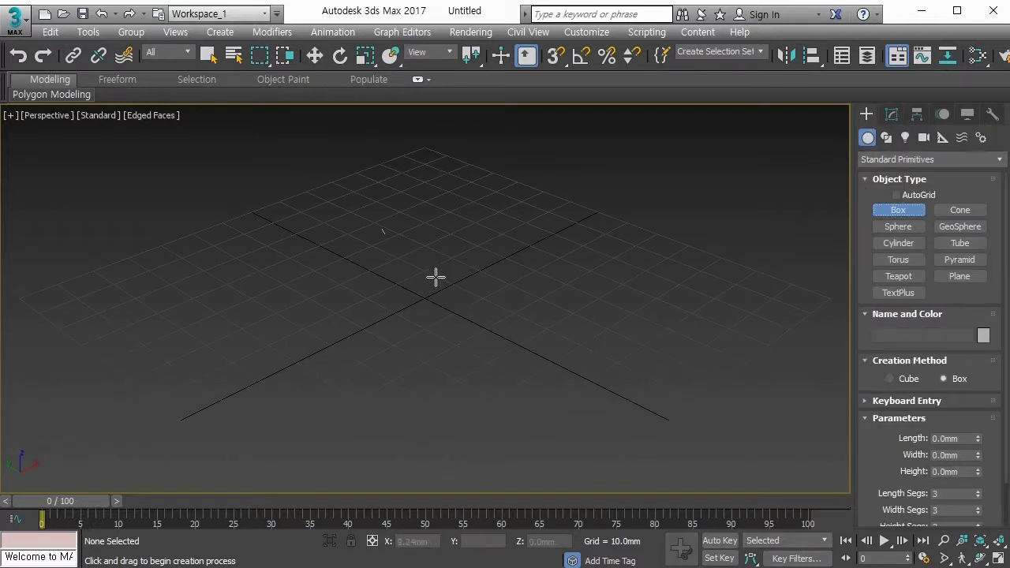
mouse_move(439, 265)
left_mouse_down()
mouse_move(451, 321)
mouse_move(443, 427)
left_mouse_up()
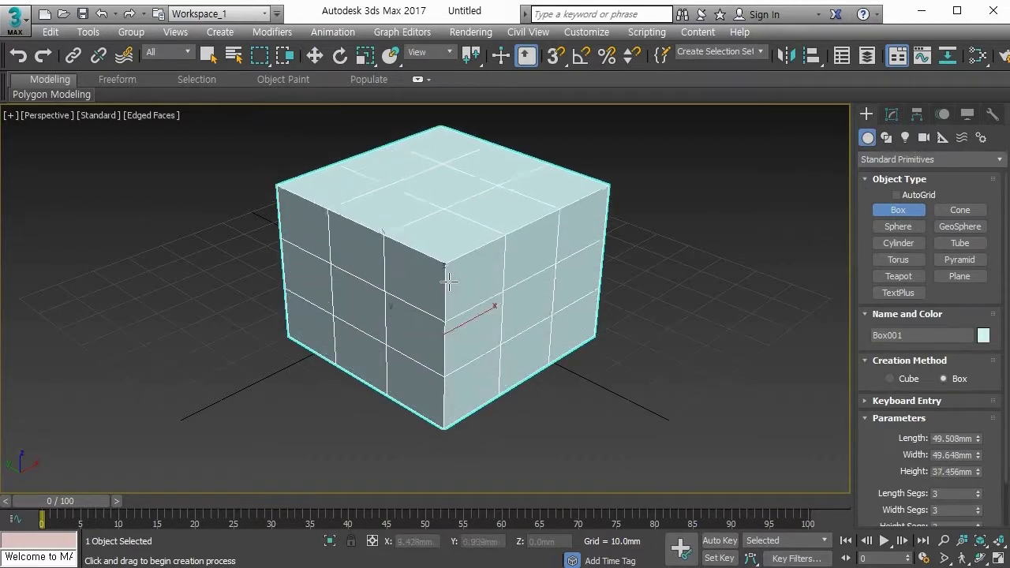
left_click(448, 264)
middle_click_drag(449, 297, 446, 329)
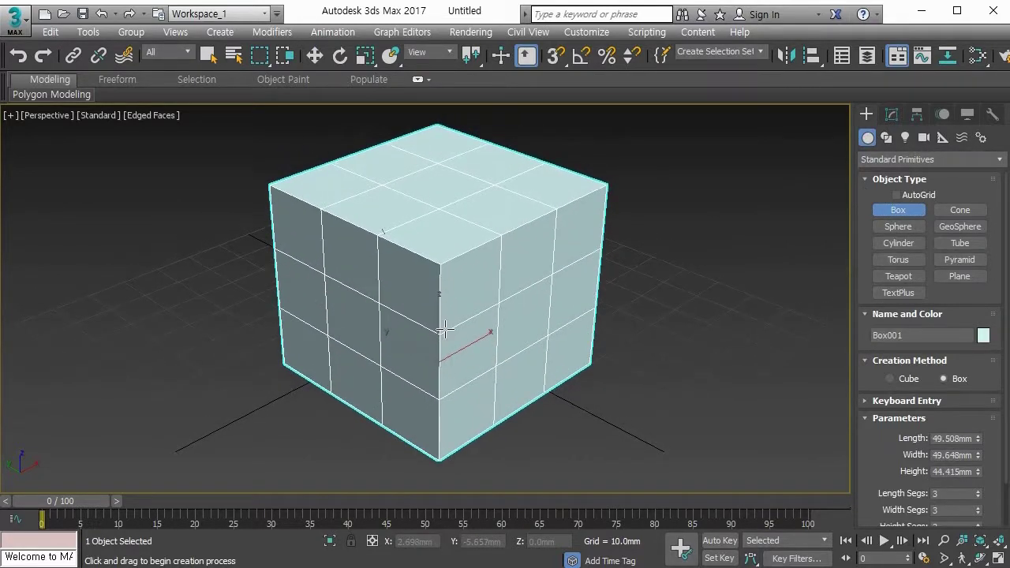
left_click_drag(885, 487, 883, 454)
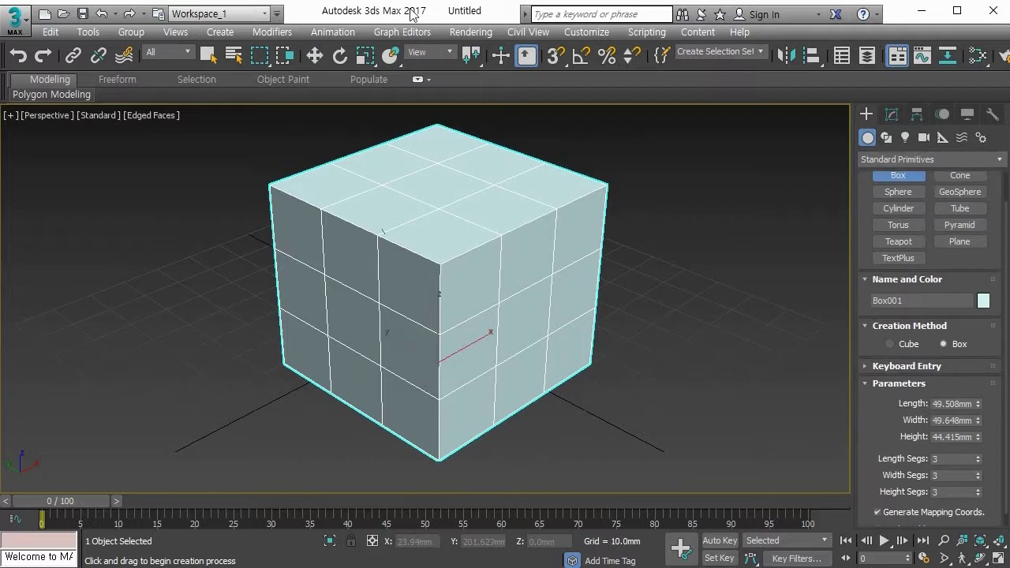
- Convert the box to an Editable Poly and switch to vertex level
right_click(435, 183)
right_click(435, 181)
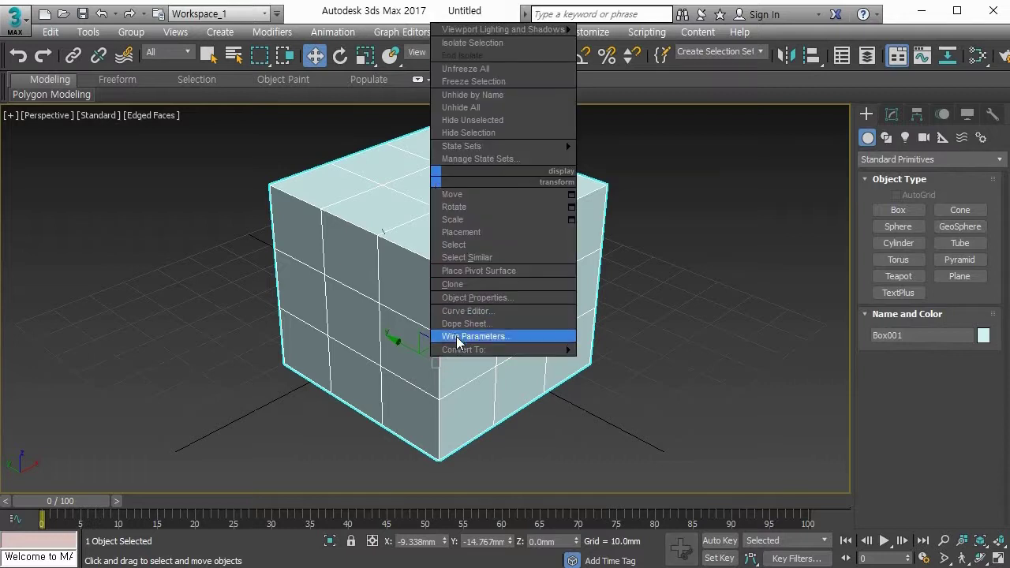
mouse_move(523, 349)
left_click(604, 364)
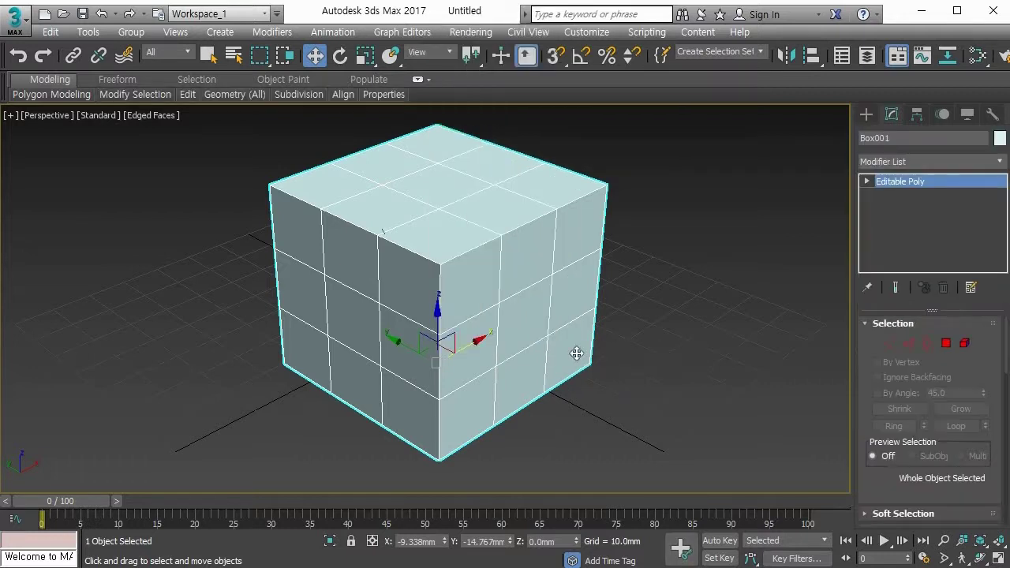
key("1")
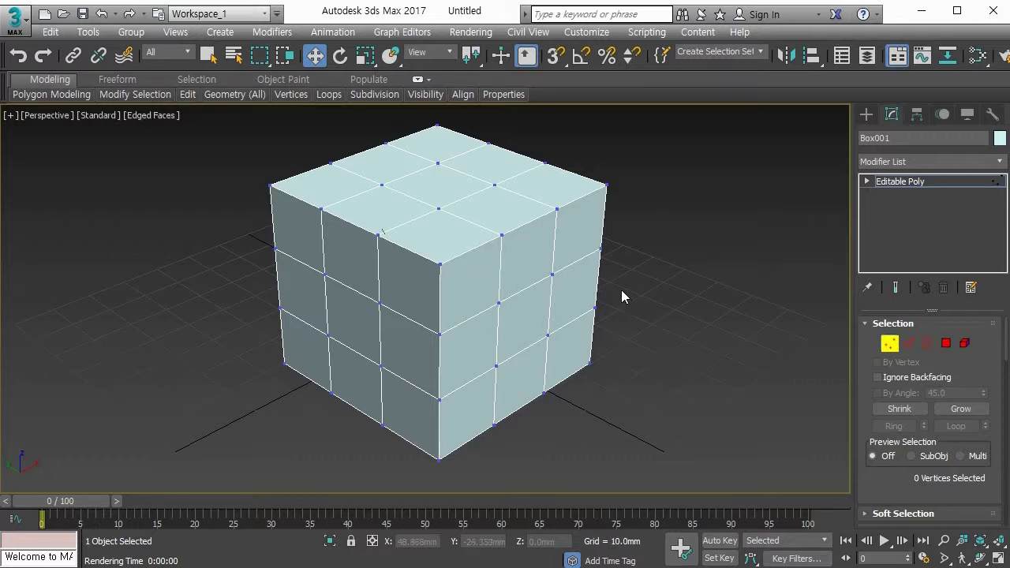
- Select the four inner vertices of the box's top face and collapse them into a single vertex
scroll(865, 467, "down", 4)
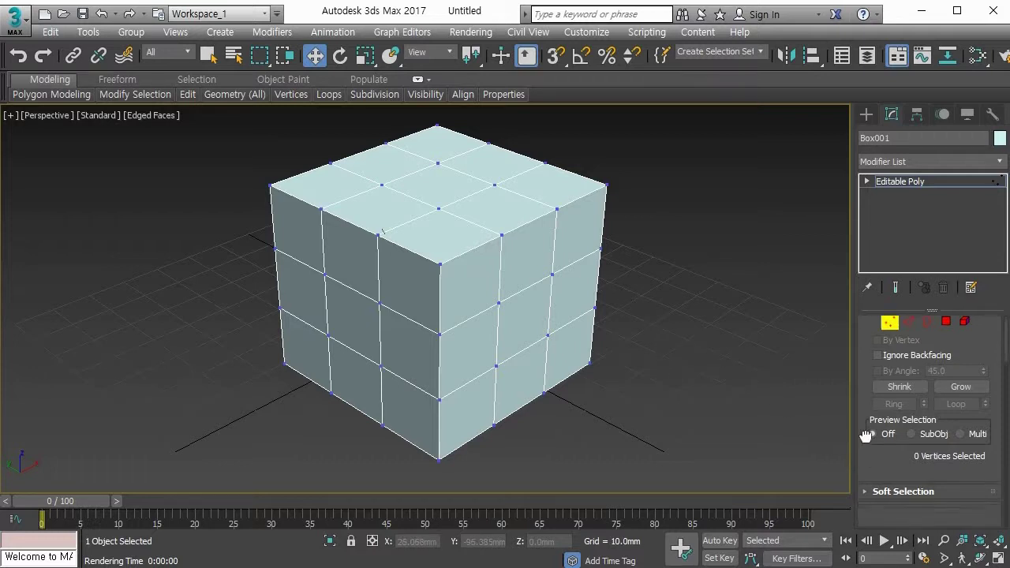
left_click_drag(868, 445, 881, 192)
left_click_drag(866, 379, 865, 362)
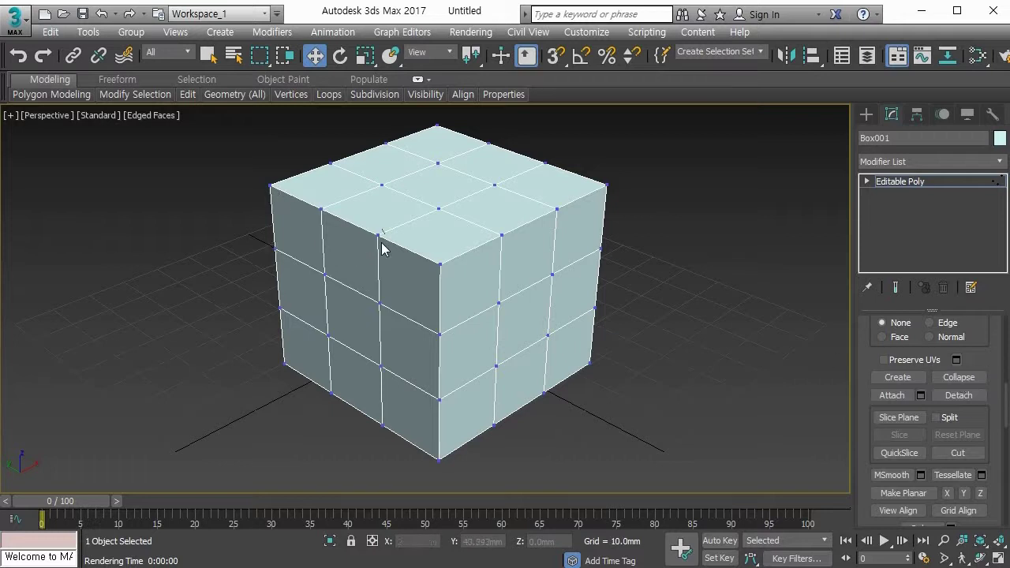
left_click(437, 208)
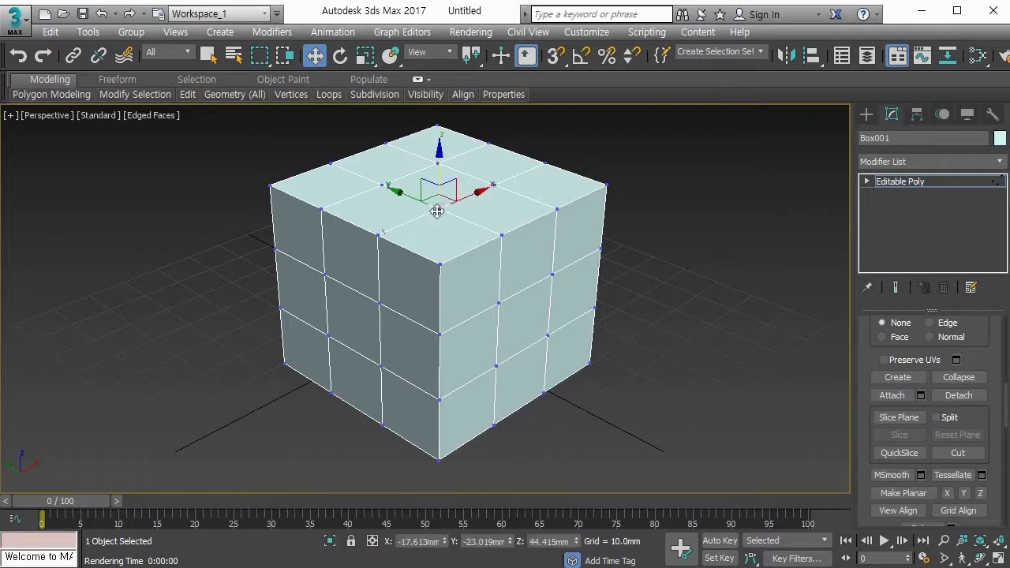
middle_click_drag(497, 216, 474, 251, "alt")
left_click(507, 193, "ctrl")
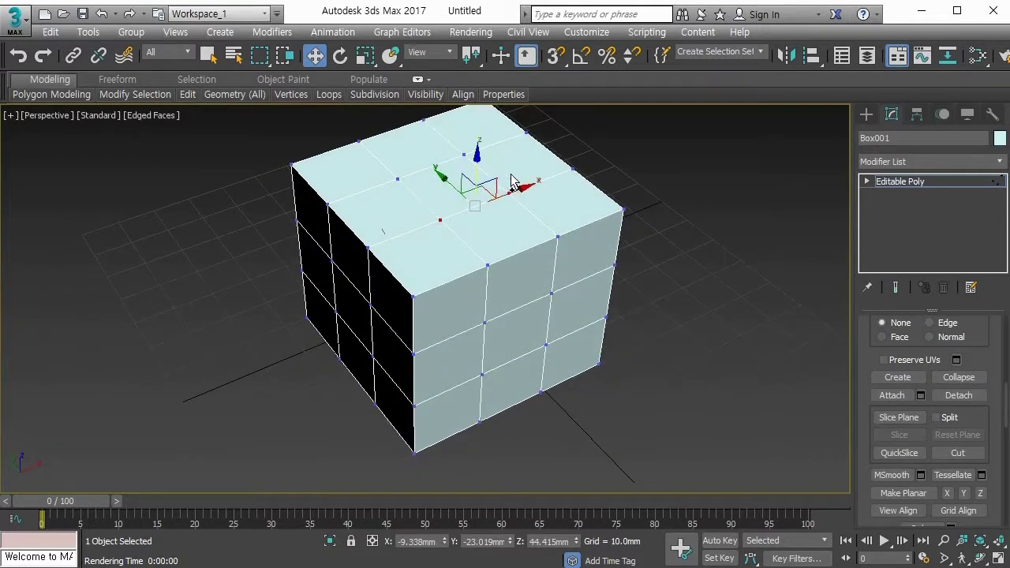
left_click(464, 154, "ctrl")
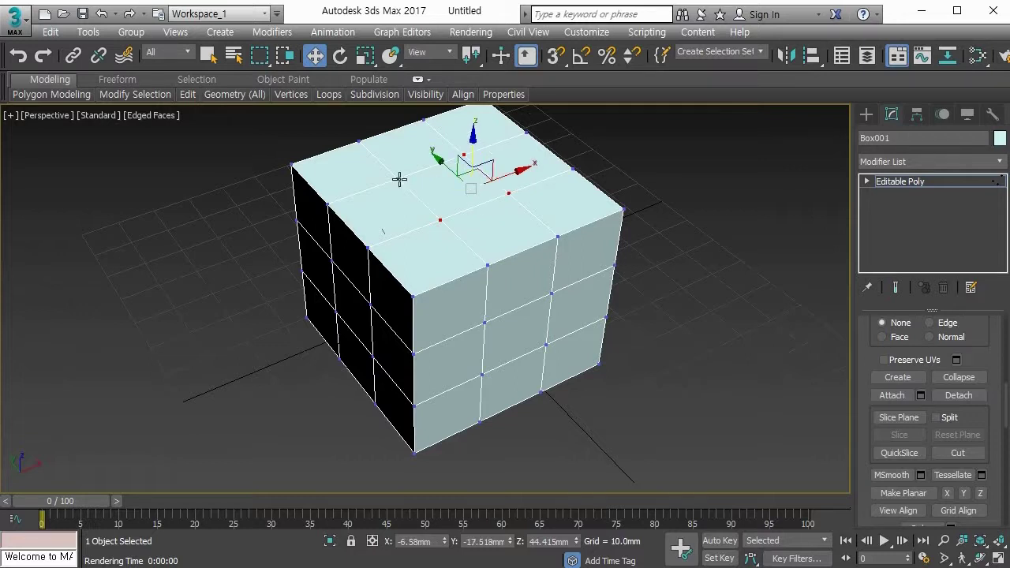
left_click(399, 180, "ctrl")
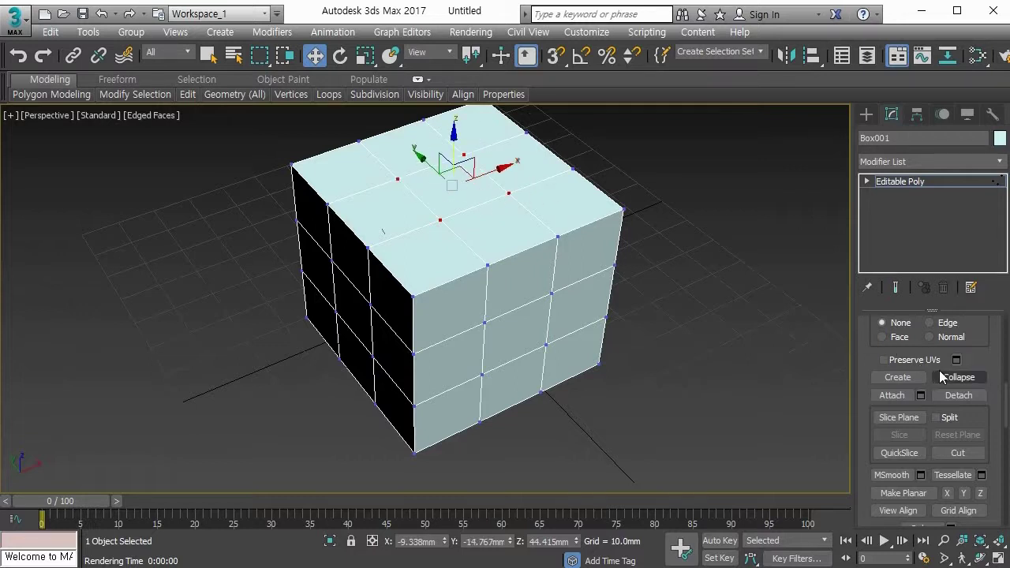
left_click(951, 375)
middle_click_drag(519, 256, 542, 221, "alt")
middle_click_drag(550, 224, 543, 287, "alt")
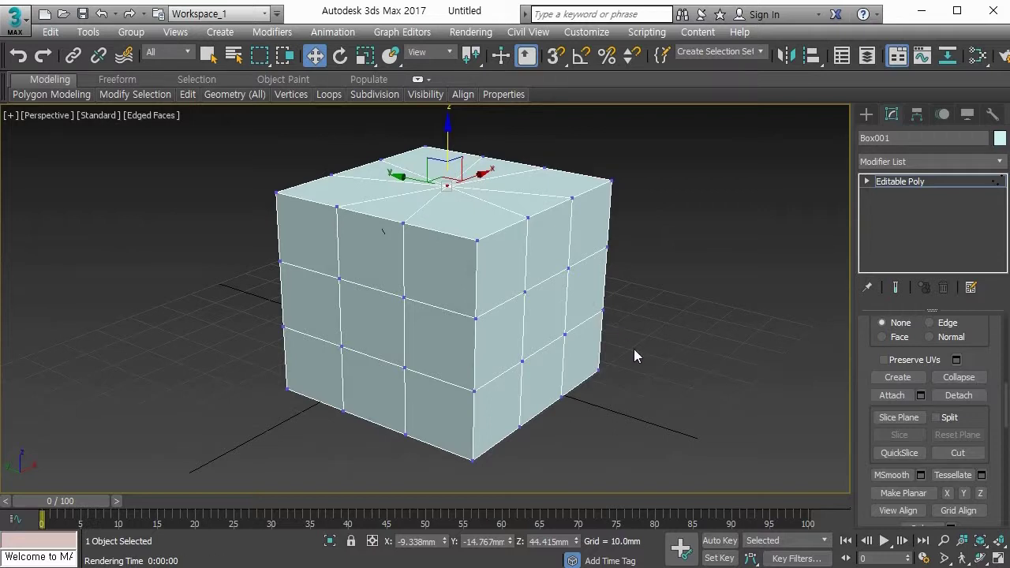
- Activate Slice Plane on the box and raise the plane above the top face to about Z 64.4 mm
left_click(893, 418)
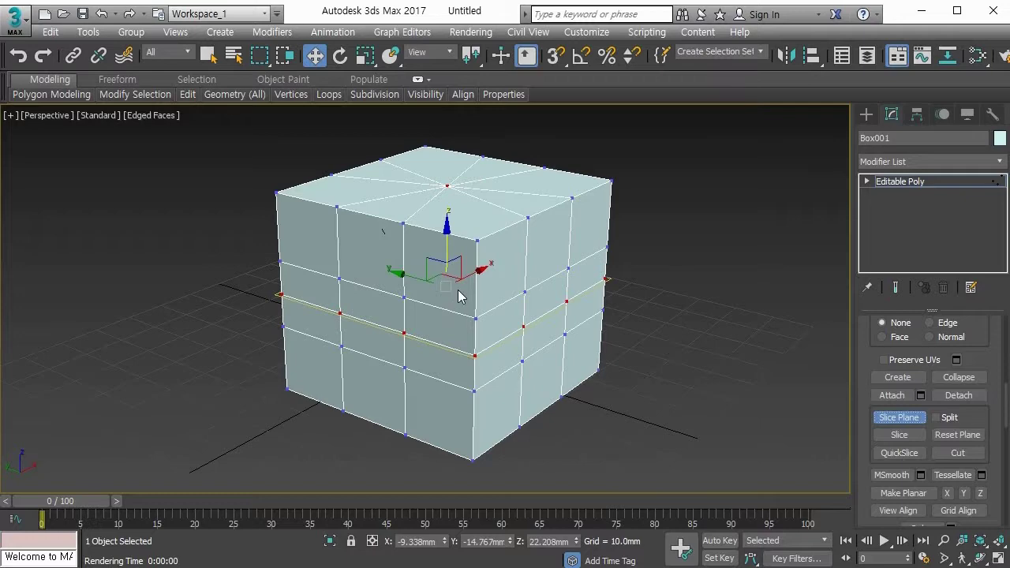
middle_click_drag(447, 294, 431, 318, "alt")
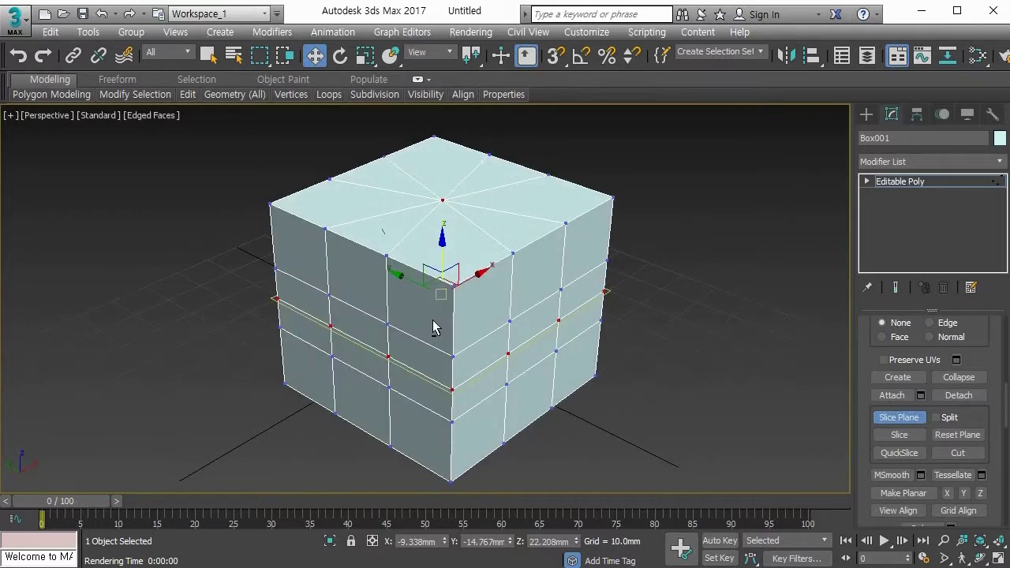
left_click_drag(442, 266, 449, 119)
scroll(471, 164, "down", 3)
middle_click_drag(466, 254, 478, 245, "alt")
mouse_move(445, 156)
left_mouse_down()
mouse_move(442, 119)
mouse_move(433, 334)
mouse_move(431, 145)
left_mouse_up()
- Tilt the slice plane steeply and lower it through the box to about Z 29.1 mm
key("e")
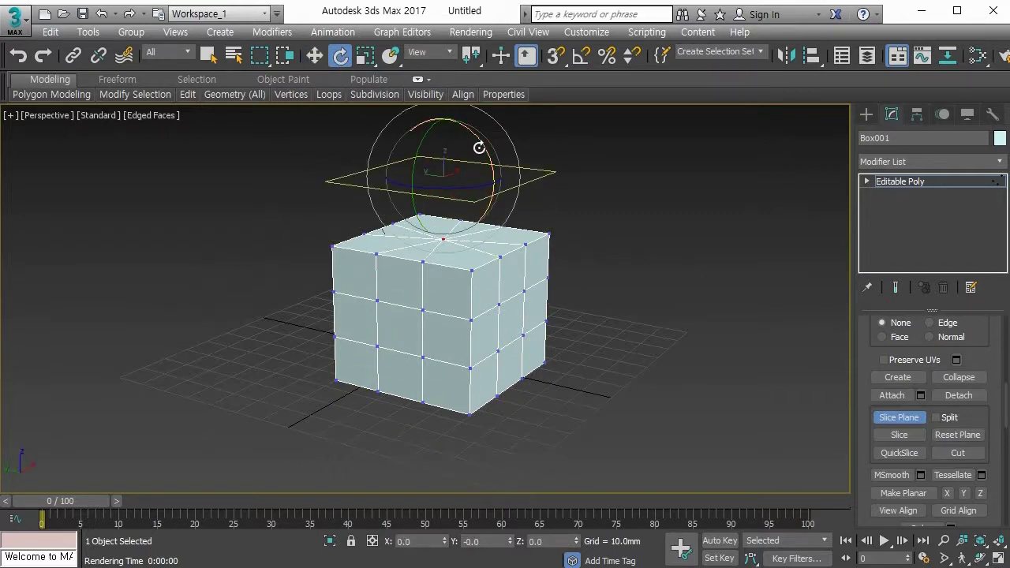
left_click_drag(479, 148, 478, 202)
key("w")
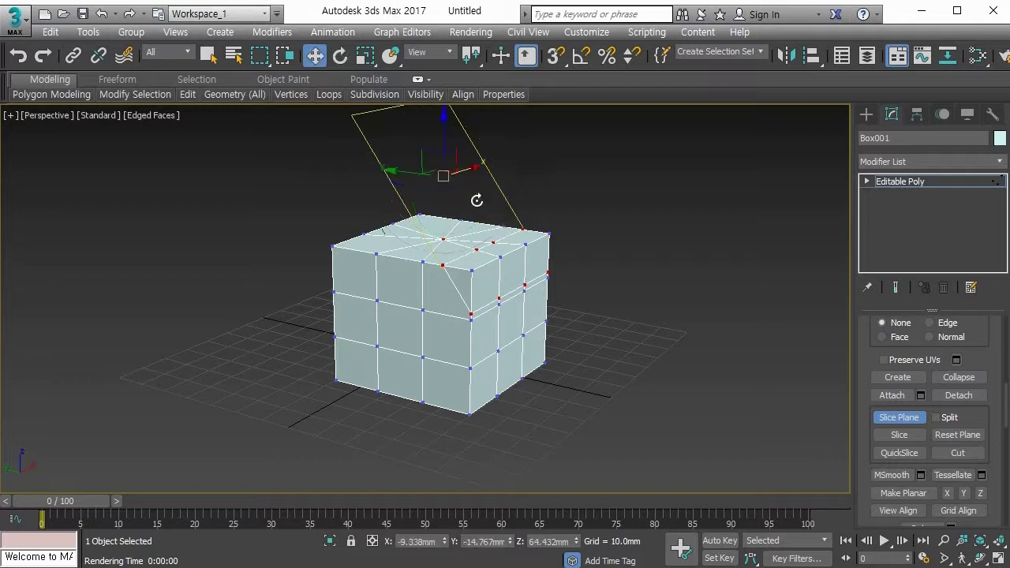
left_click_drag(445, 142, 450, 237)
key("r")
key("w")
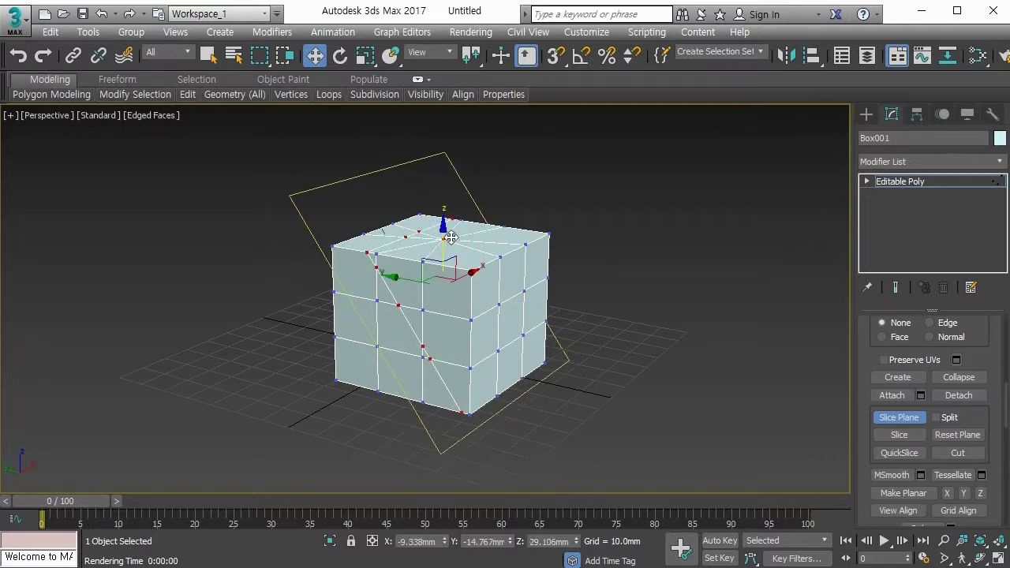
- Rotate the slice plane back to horizontal and lower it to about Z 23 mm across the box
key("e")
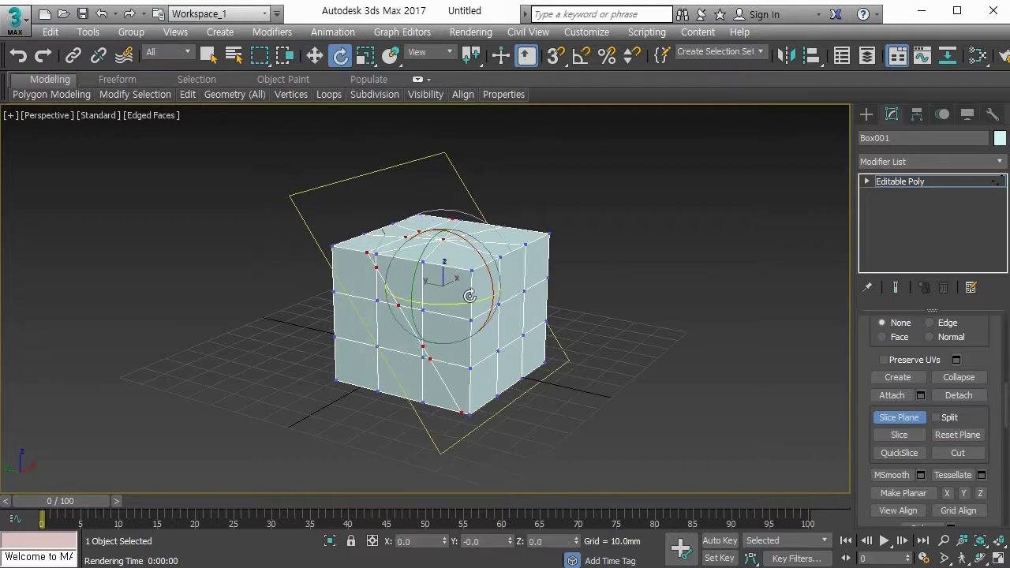
left_click_drag(470, 296, 443, 245)
key("w")
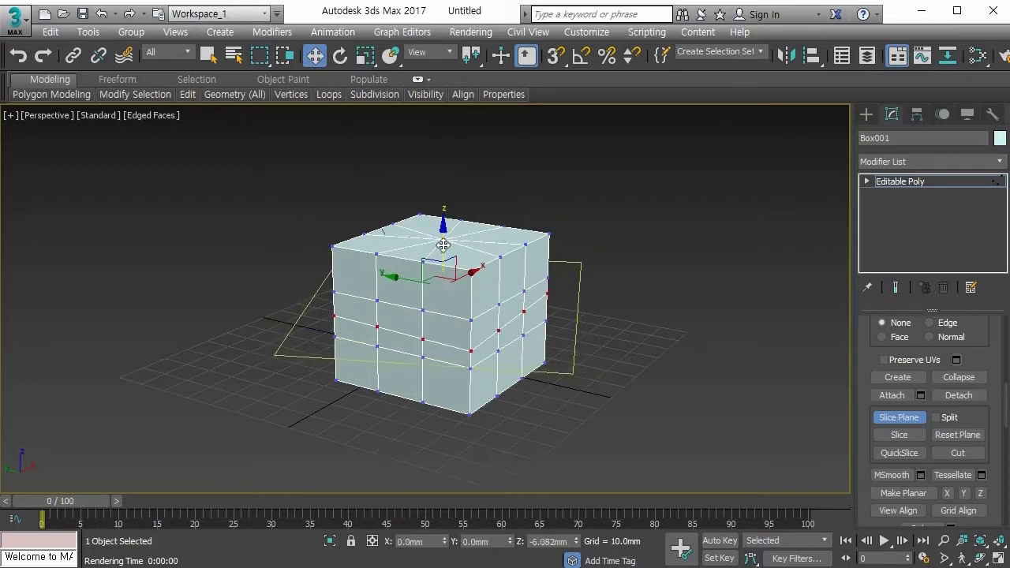
middle_click_drag(444, 245, 567, 332, "alt")
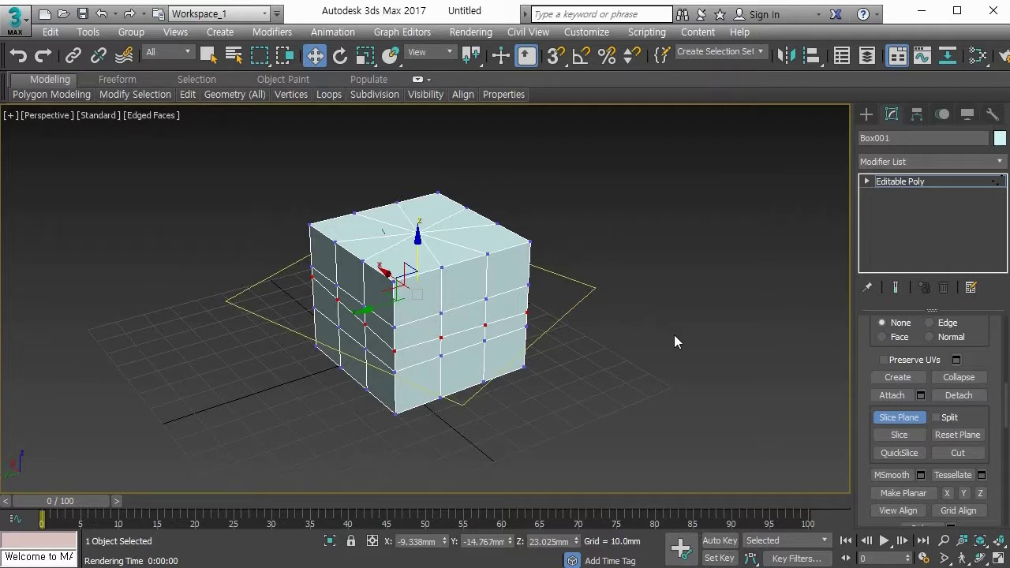
- Slice the box at about Z 23 mm and raise the slice plane above the top face to about Z 50.4 mm
left_click(887, 435)
left_click_drag(418, 241, 421, 127)
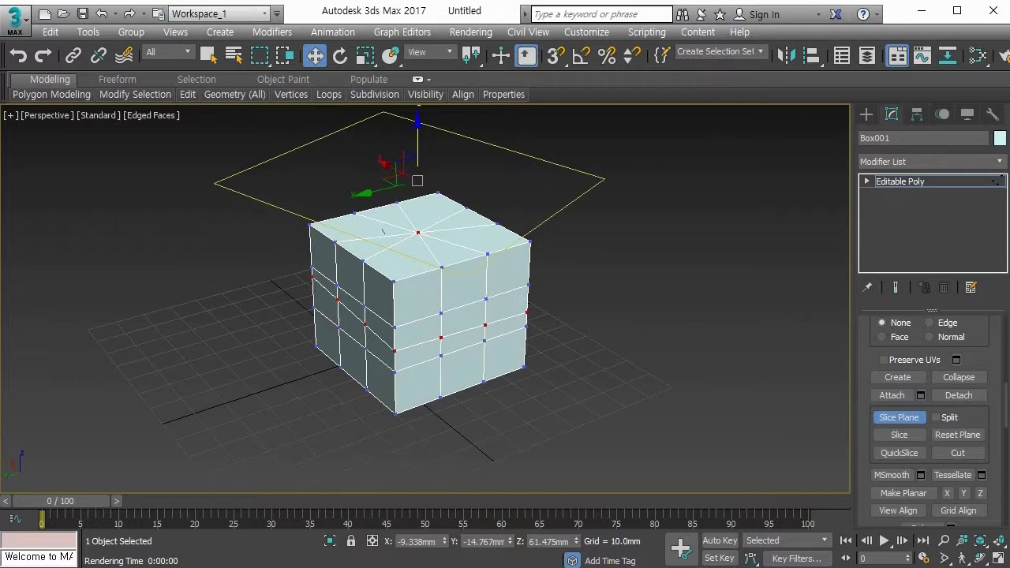
mouse_move(308, 281)
left_mouse_down()
mouse_move(392, 355)
mouse_move(483, 338)
mouse_move(527, 314)
left_mouse_up()
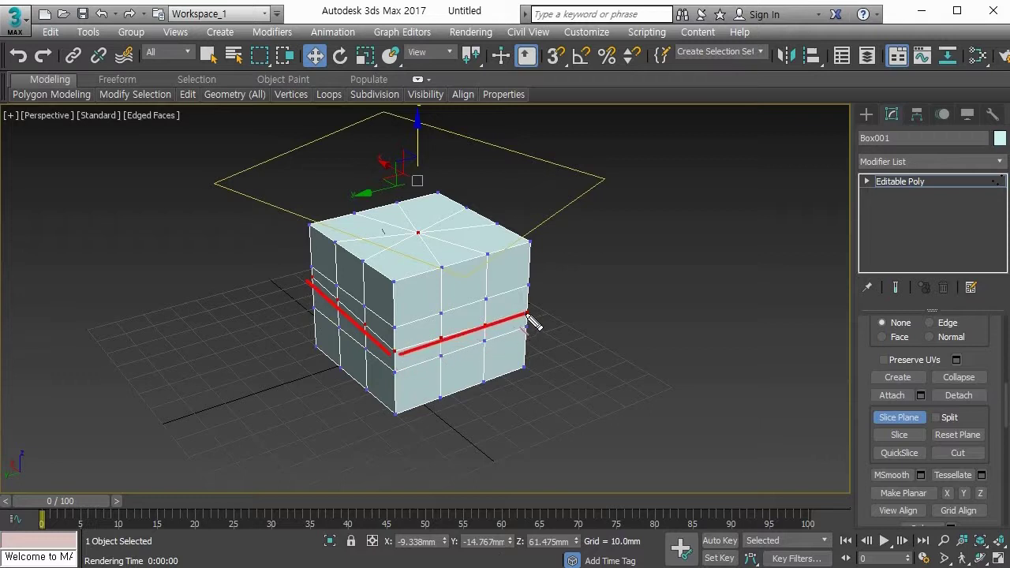
key("Escape")
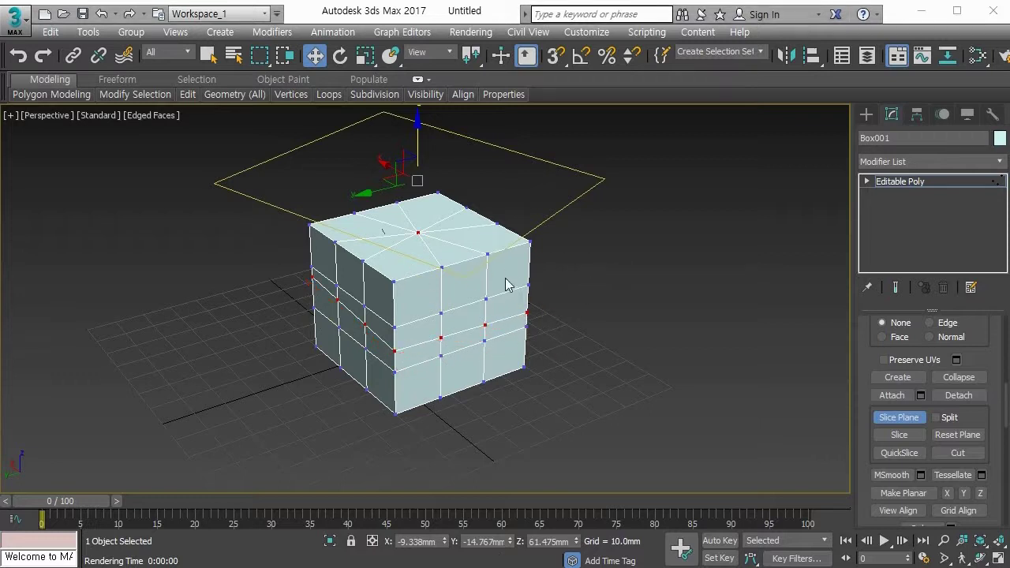
left_click_drag(417, 119, 422, 155)
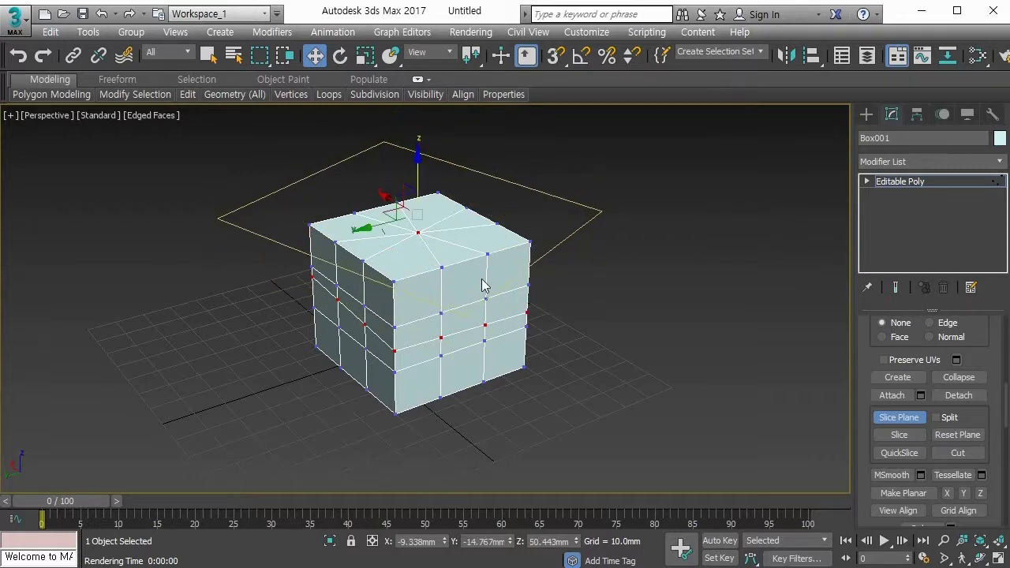
- Undo the last slice plane moves and the horizontal slice through the box
key("ctrl+z")
key("ctrl+z")
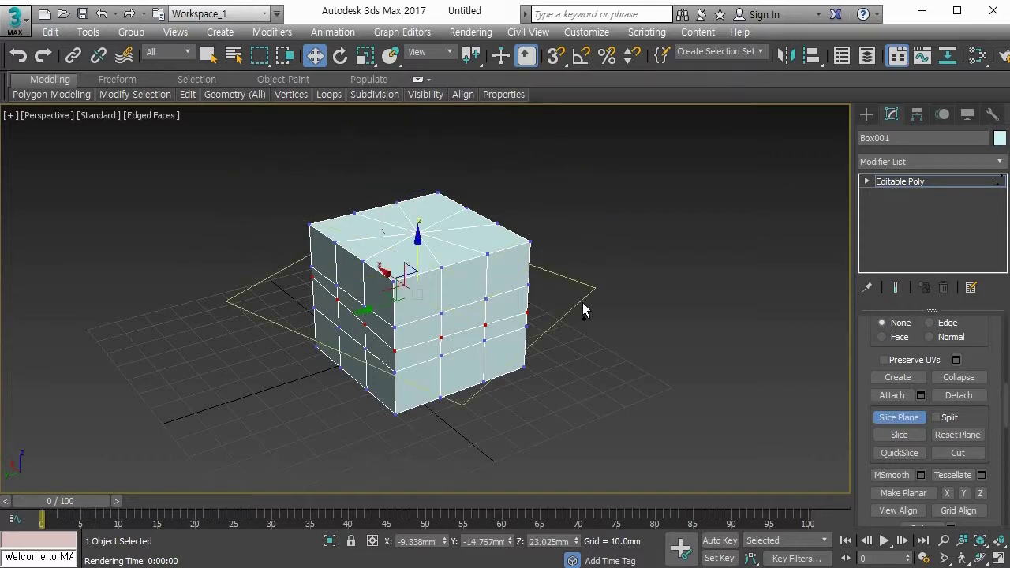
key("ctrl+z")
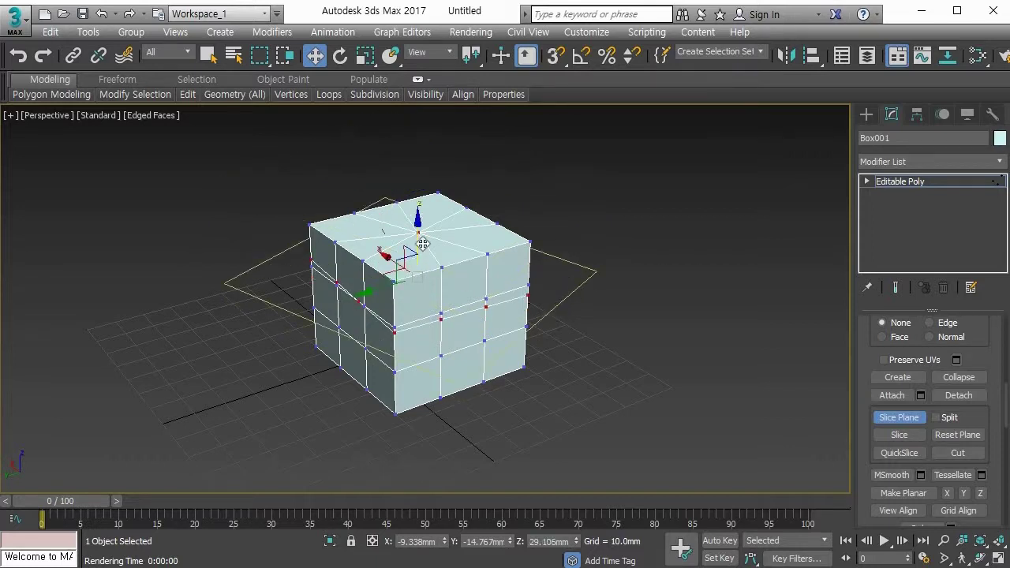
- Lower the slice plane to about Z 24 mm, enable Split, slice the box and exit Slice Plane
left_click_drag(417, 230, 442, 237)
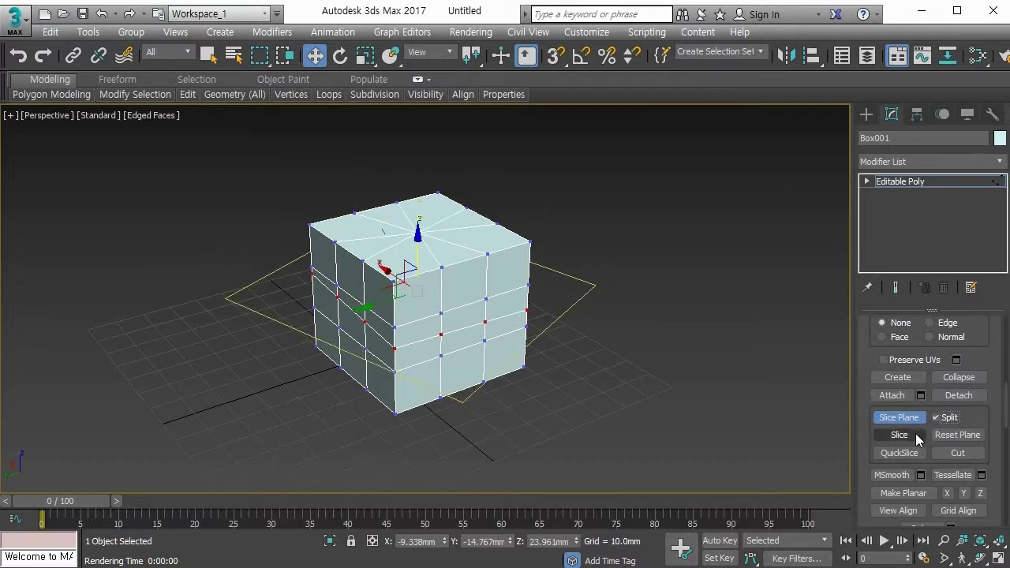
left_click(915, 435)
scroll(398, 295, "up", 3)
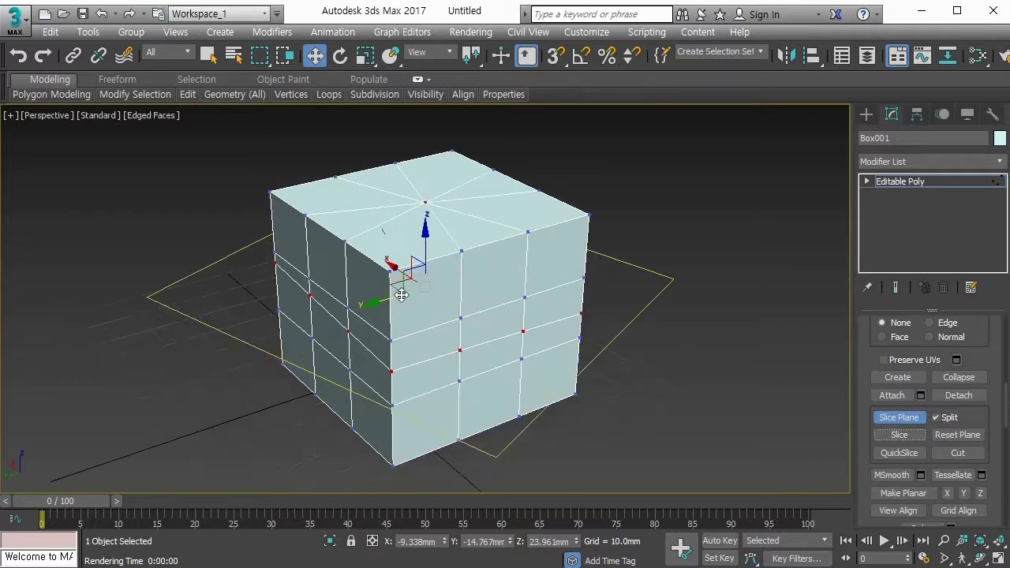
middle_click_drag(410, 311, 419, 328)
left_click(908, 419)
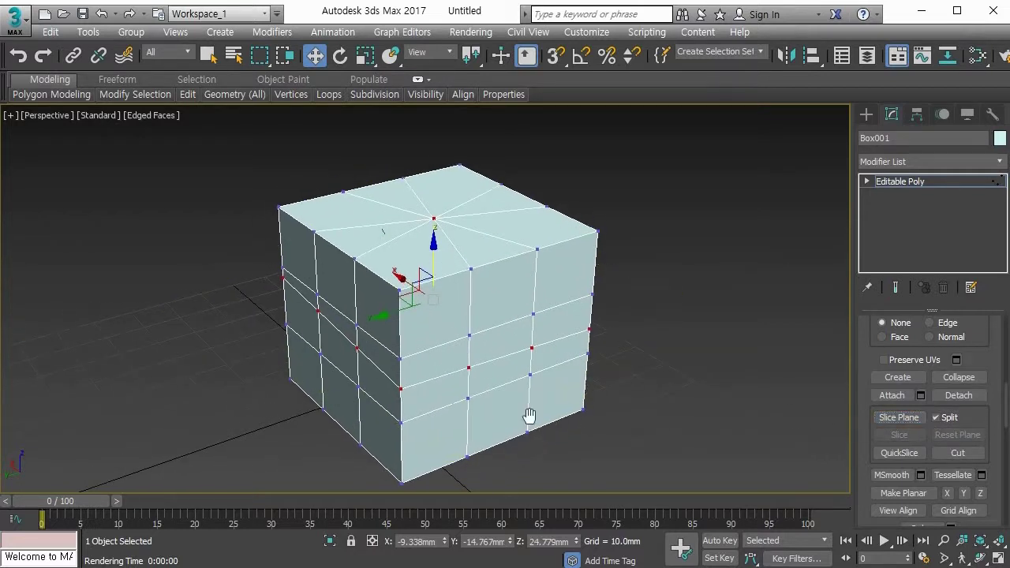
- In Polygon mode, select the box's top face together with the uppermost row of side polygons
middle_click_drag(526, 418, 518, 381, "alt")
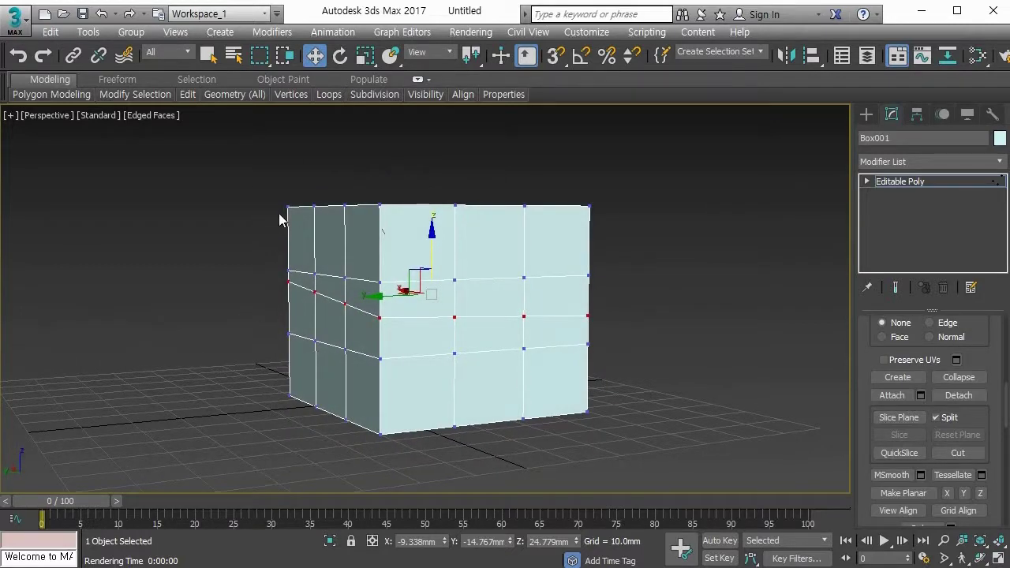
key("4")
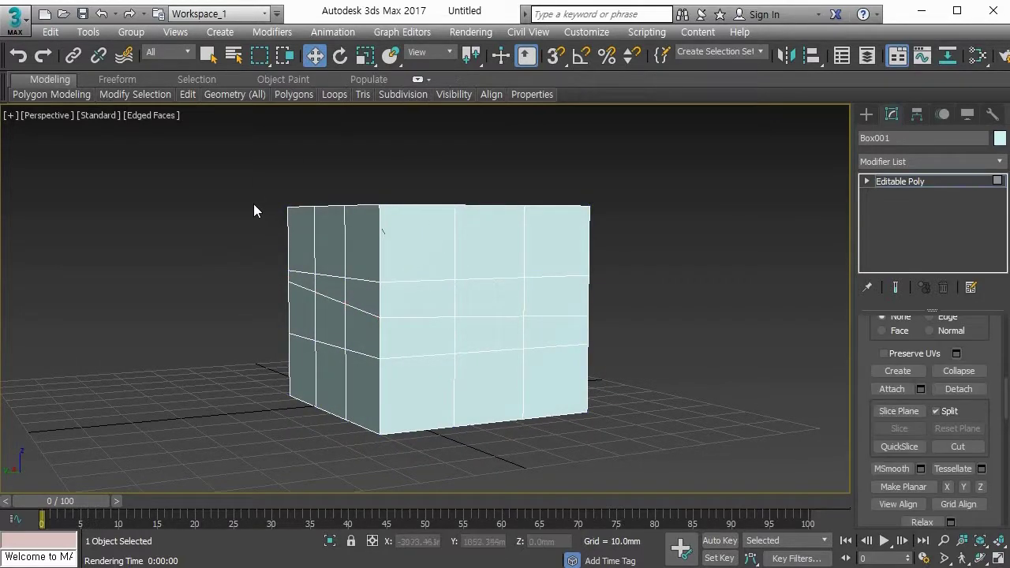
left_click_drag(253, 197, 608, 232)
left_click_drag(694, 245, 695, 246)
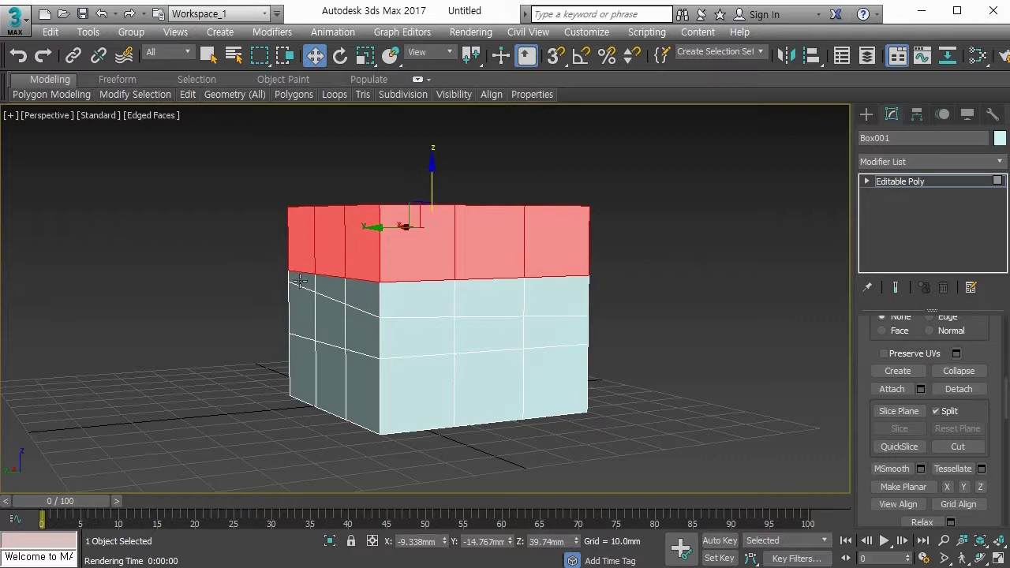
- Add the narrow polygons between the uppermost row and the split line to the selection on all sides of the box
left_click(301, 282, "ctrl")
left_click(336, 288, "ctrl")
left_click(364, 294, "ctrl")
left_click(424, 300, "ctrl")
left_click(517, 300, "ctrl")
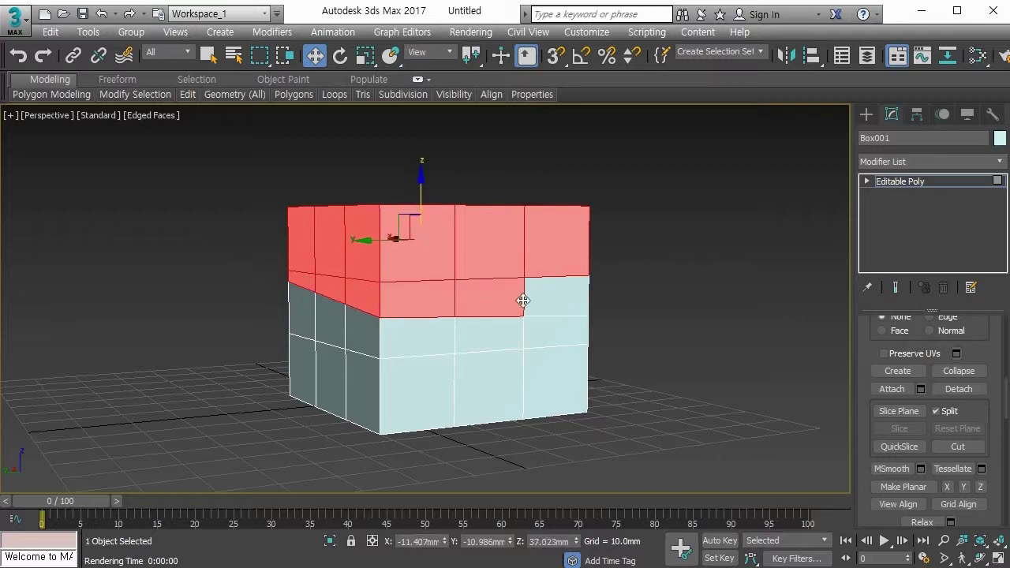
left_click(582, 300, "ctrl")
middle_click_drag(582, 299, 303, 320)
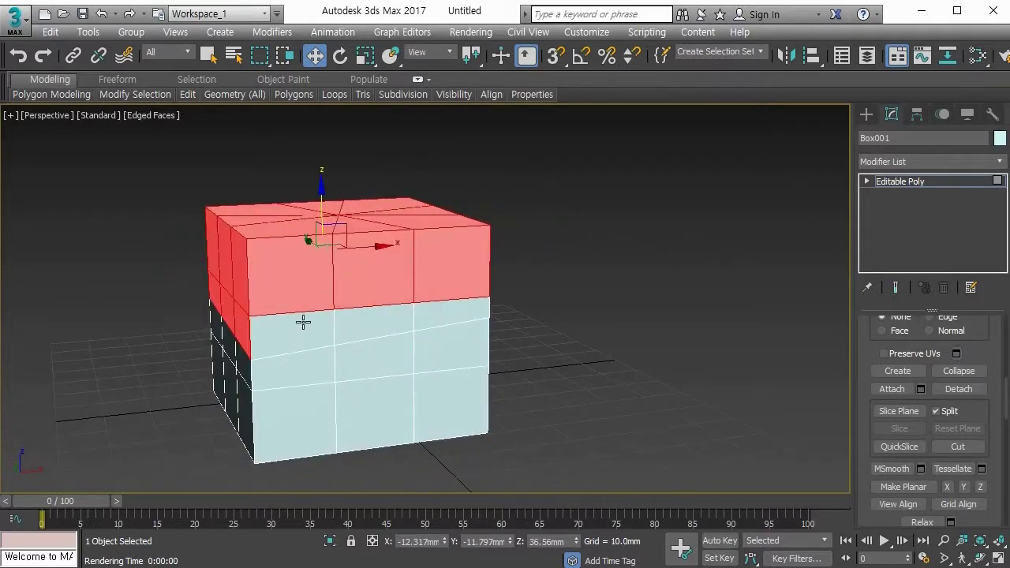
middle_click_drag(511, 326, 295, 323, "alt")
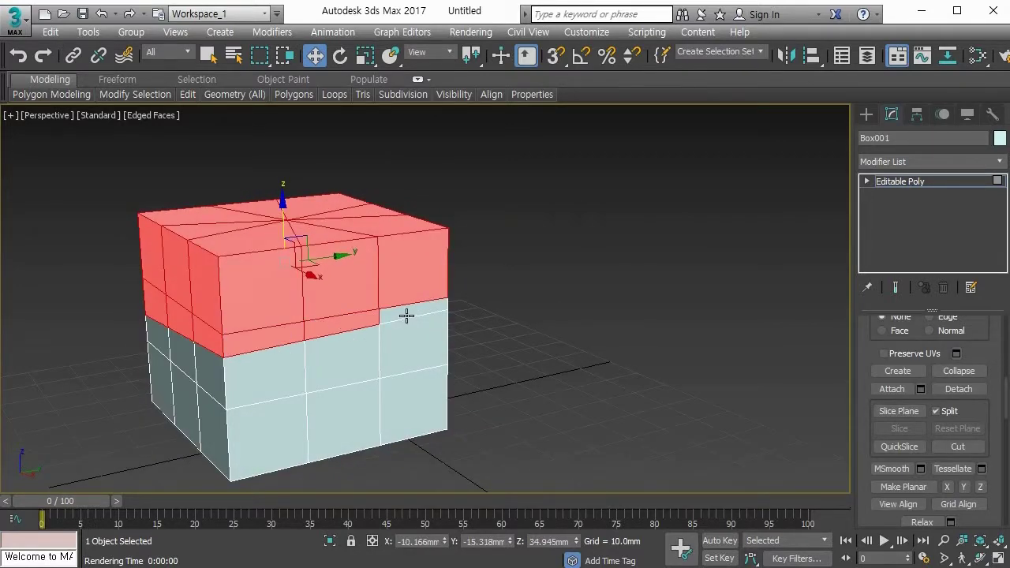
middle_click_drag(450, 293, 454, 261, "alt")
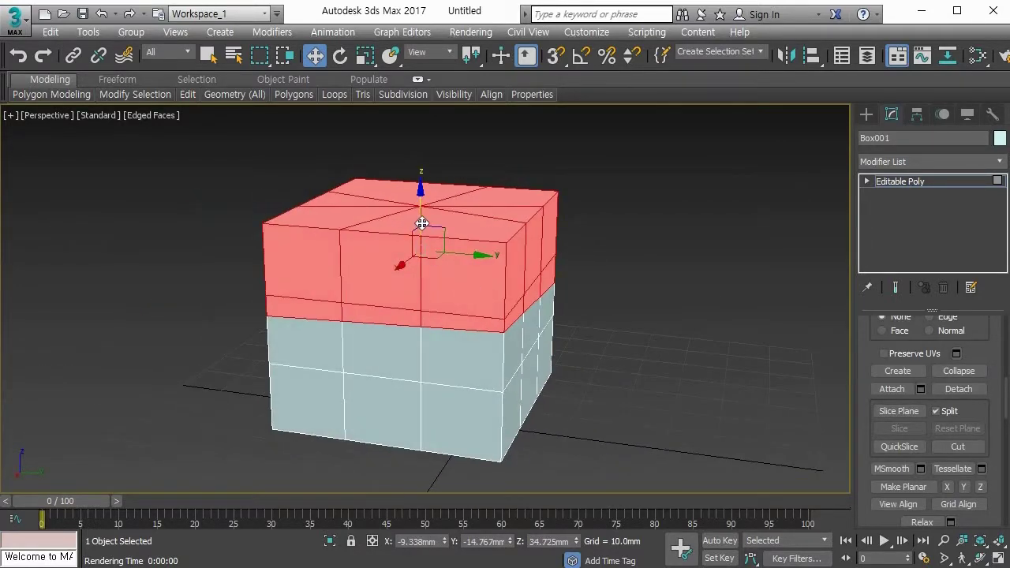
- Raise the selected upper part about 11 mm away from the lower half along Z and clear the polygon selection
left_click_drag(423, 224, 419, 172)
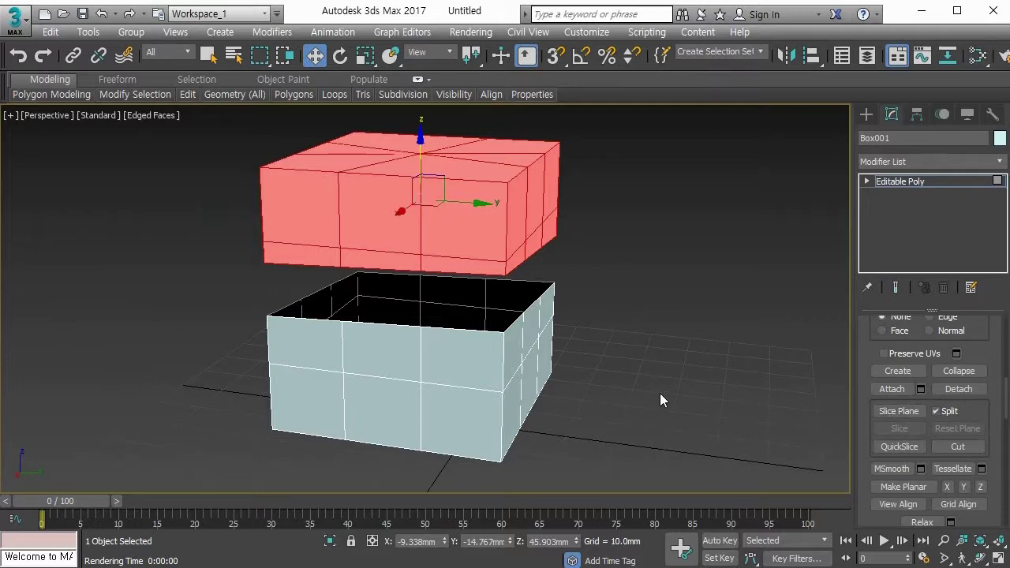
middle_click_drag(427, 323, 546, 331, "alt")
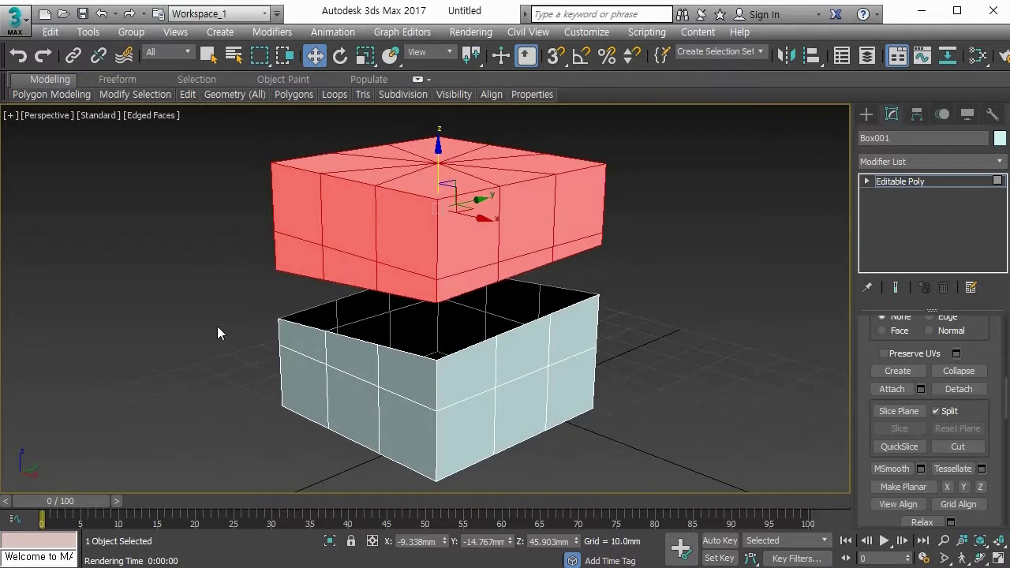
left_click(197, 363)
scroll(262, 342, "down", 4)
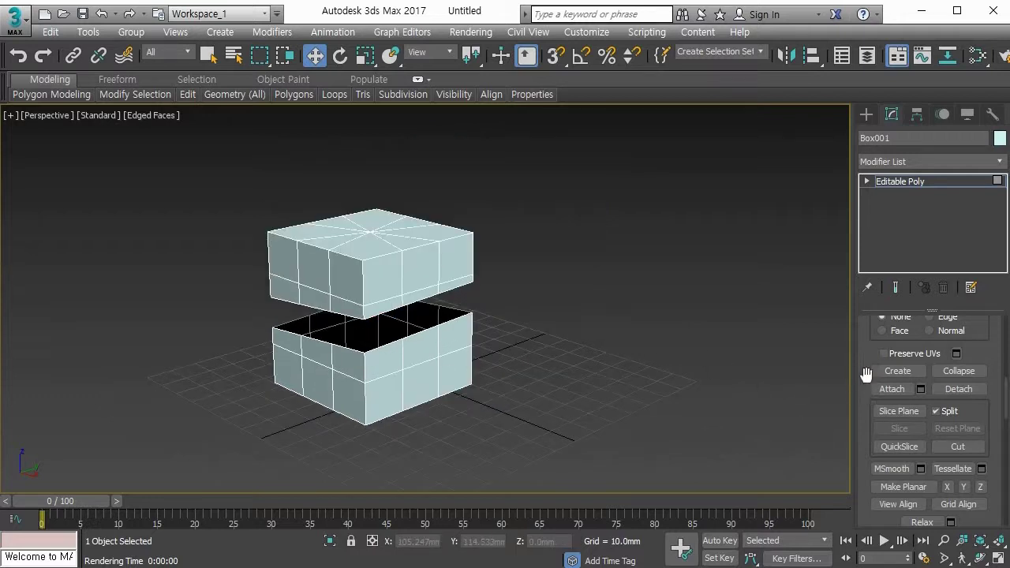
- Activate Slice Plane, reset the plane, raise it above the box to about Z 60.6 mm and exit without slicing
left_click(894, 411)
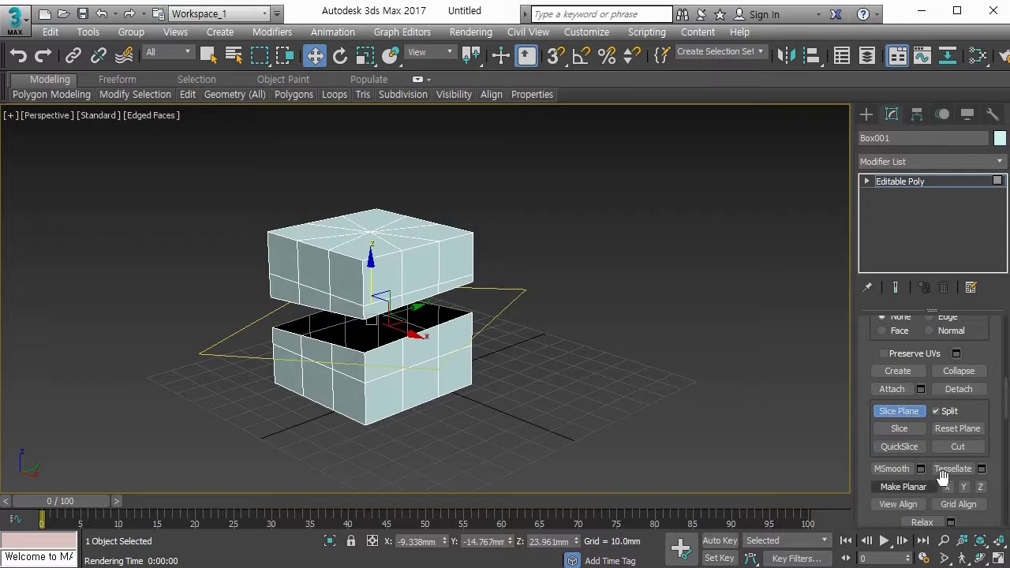
left_click(955, 429)
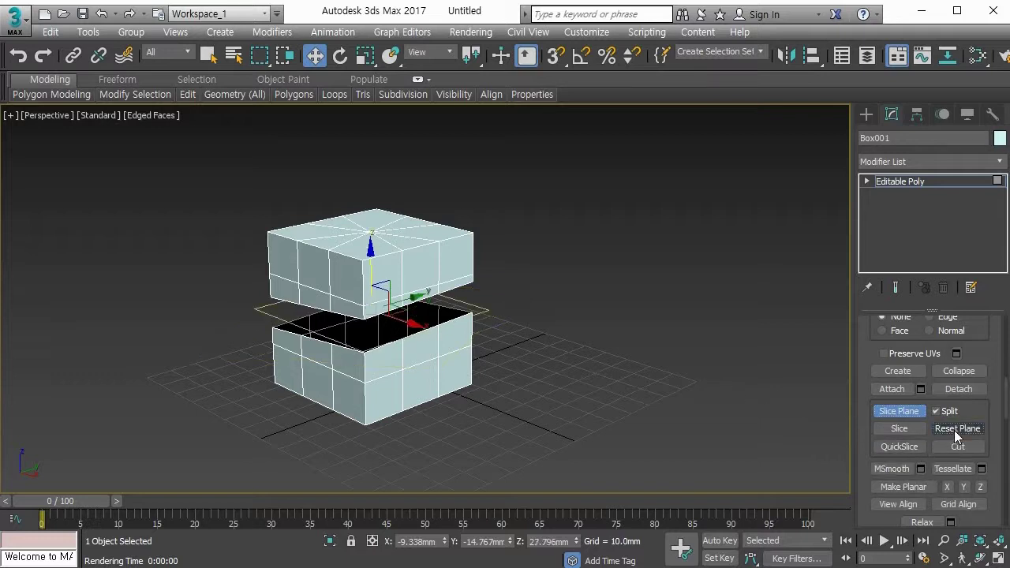
left_click_drag(374, 269, 359, 207)
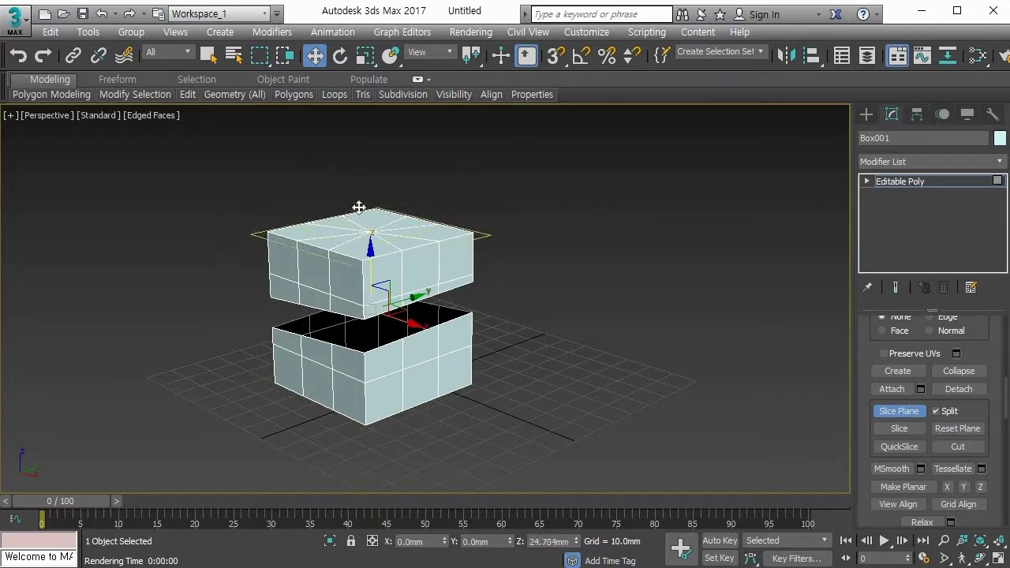
mouse_move(397, 244)
middle_mouse_down("alt")
mouse_move(444, 320)
mouse_move(403, 259)
middle_mouse_up("alt")
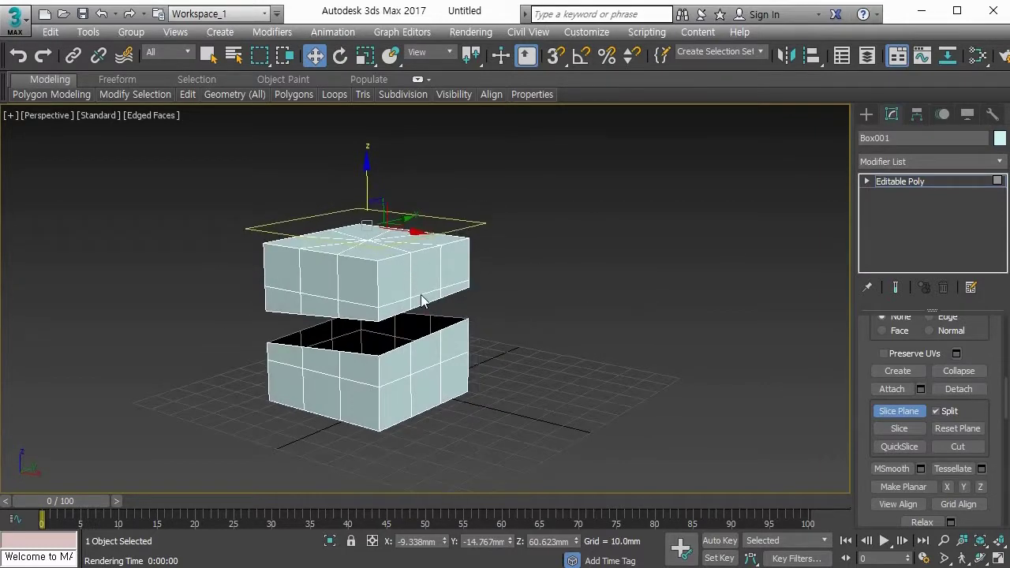
left_click(899, 411)
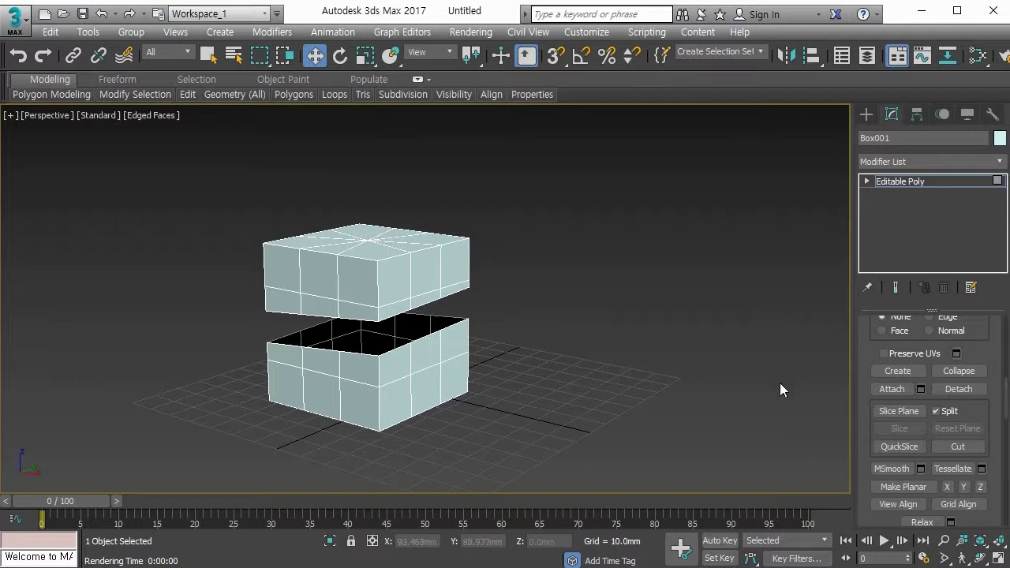
- Cut diagonally across both halves of the box with QuickSlice in Vertex mode
left_click(909, 446)
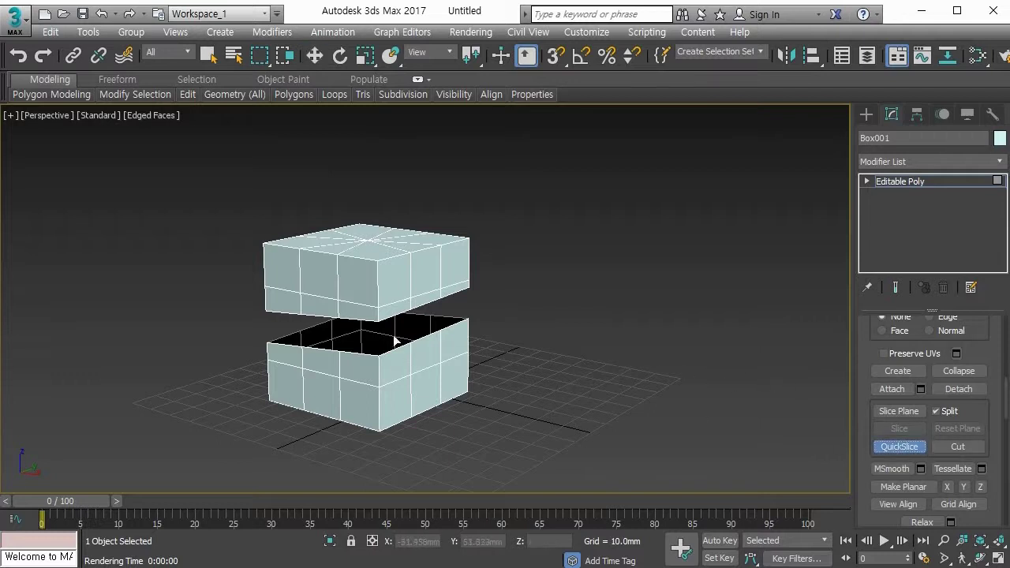
key("1")
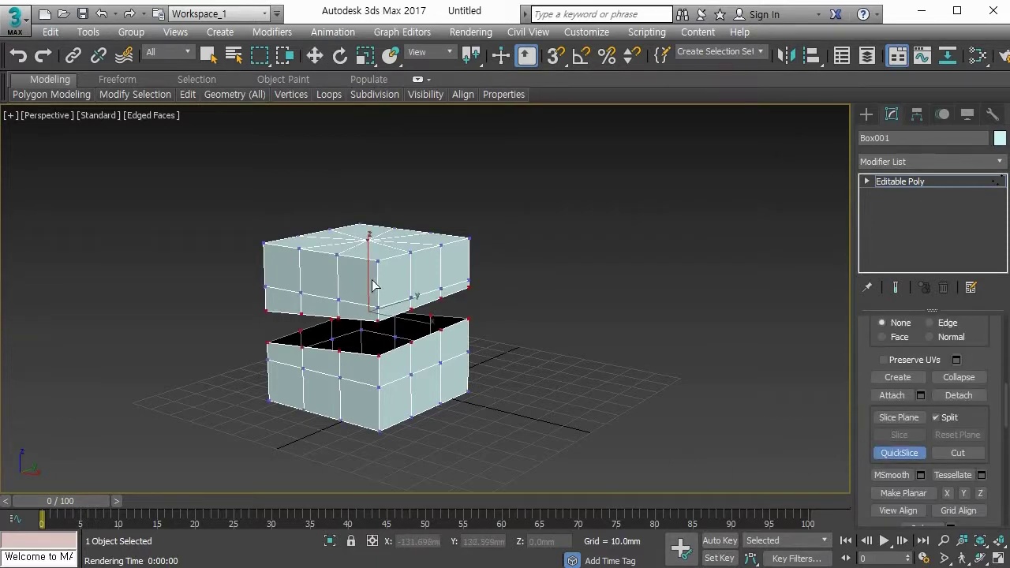
left_click(370, 281)
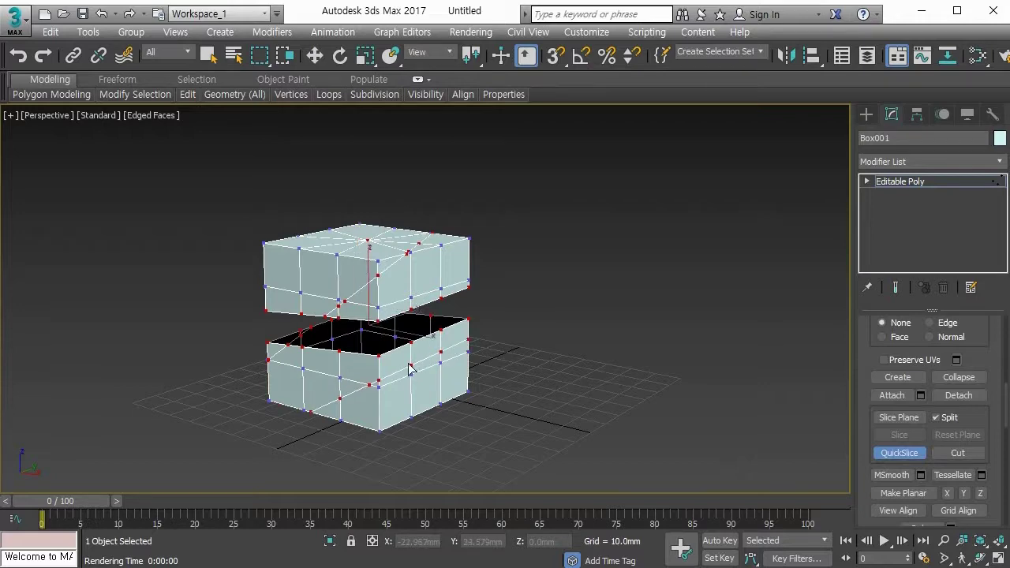
- Add more QuickSlice cuts across both box halves from other viewing angles and exit QuickSlice
middle_click_drag(256, 295, 331, 271, "alt")
left_click(358, 289)
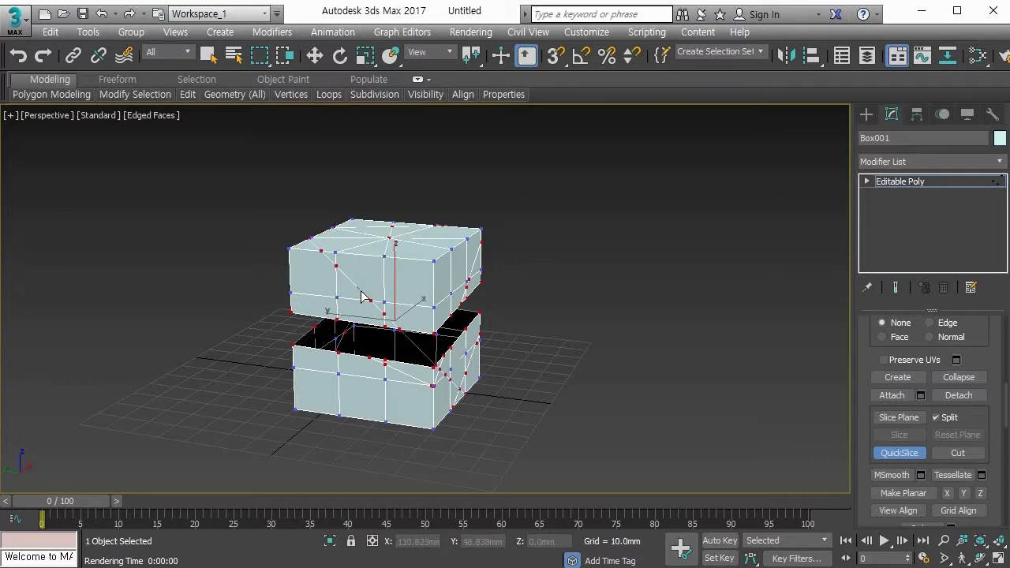
middle_click_drag(365, 289, 365, 325, "alt")
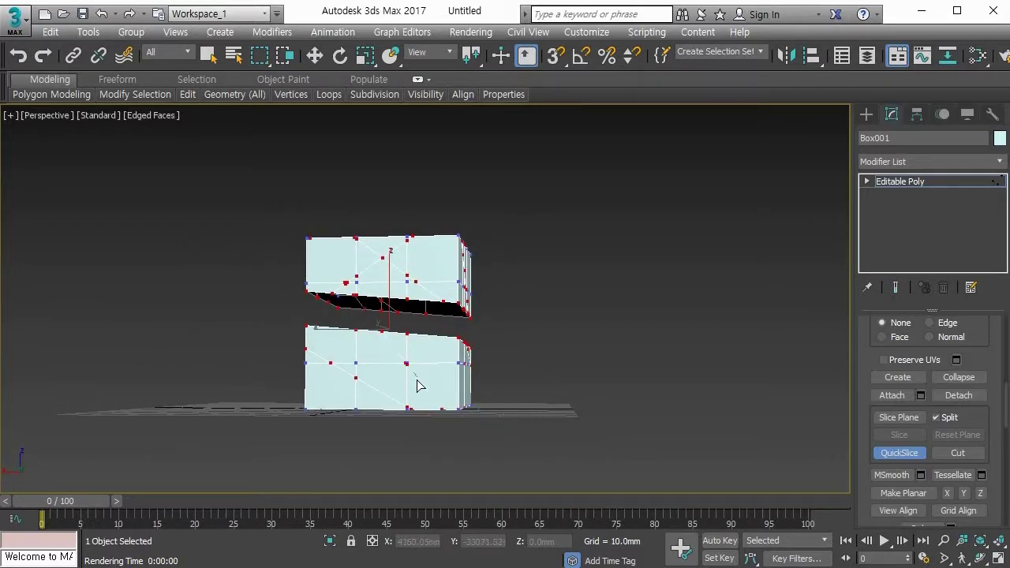
middle_click_drag(418, 387, 322, 369, "alt")
middle_click_drag(363, 338, 451, 326, "alt")
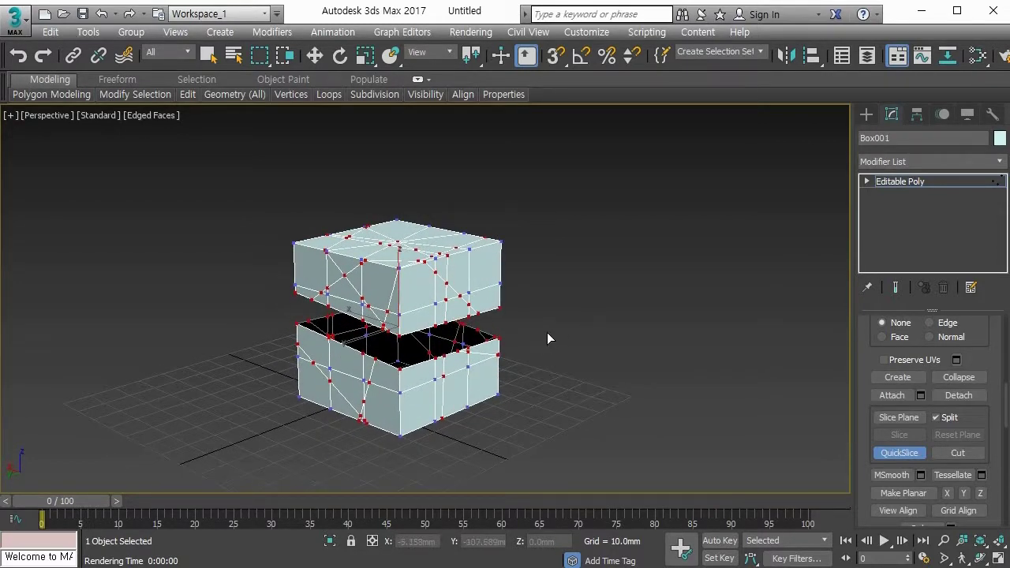
left_click(907, 457)
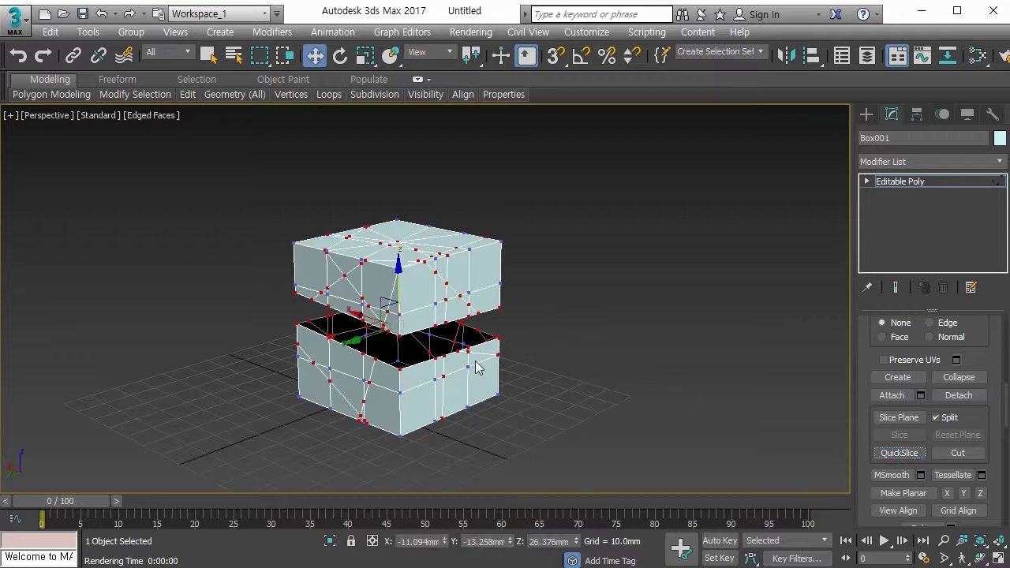
- Delete the sliced box and create a new one about 43.3 mm long, 47.9 mm wide and 40.7 mm high
key("Delete")
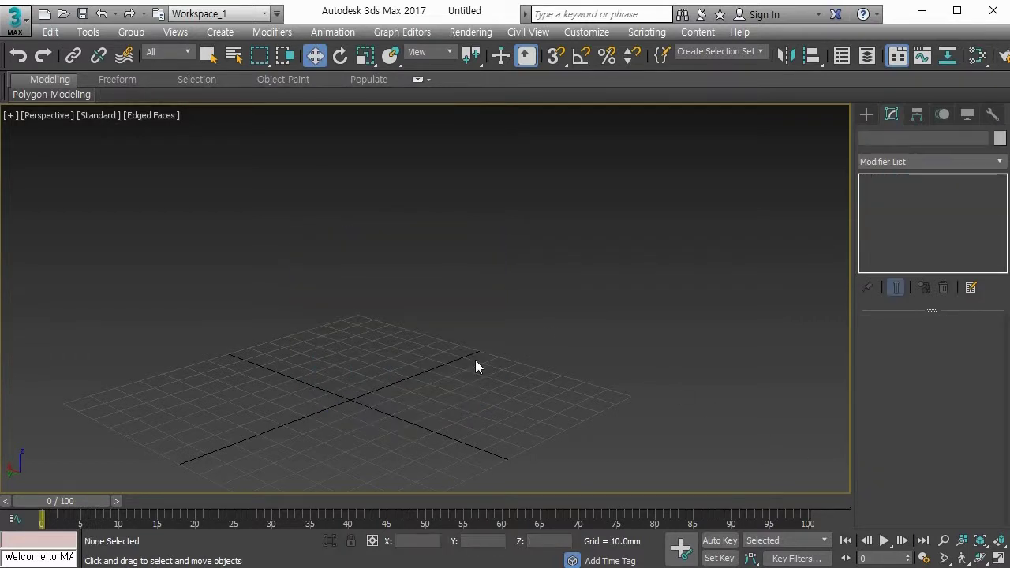
key("z")
left_click(866, 114)
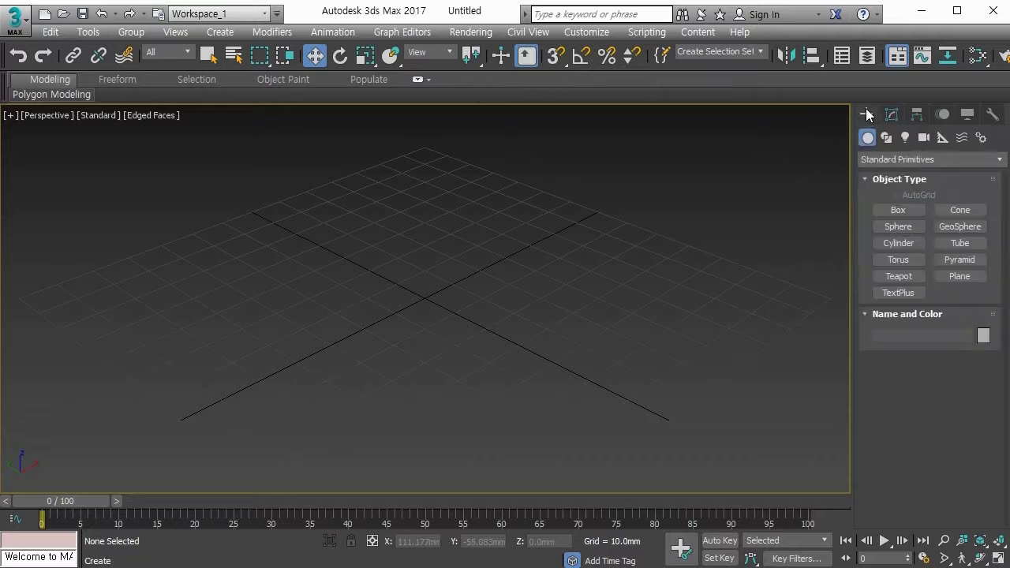
left_click(898, 209)
left_click_drag(446, 270, 435, 421)
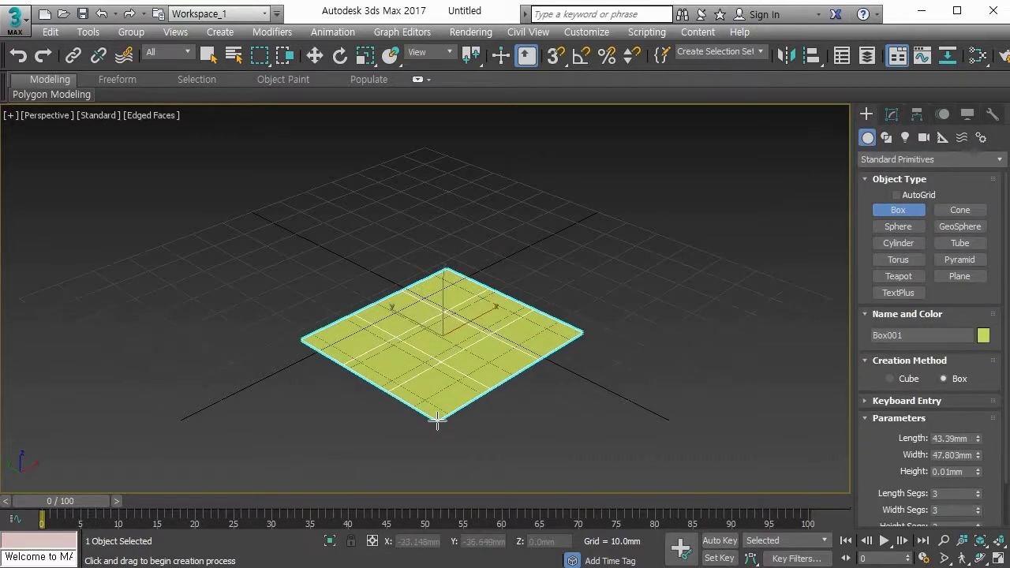
left_click(444, 260)
middle_click_drag(444, 259, 429, 303)
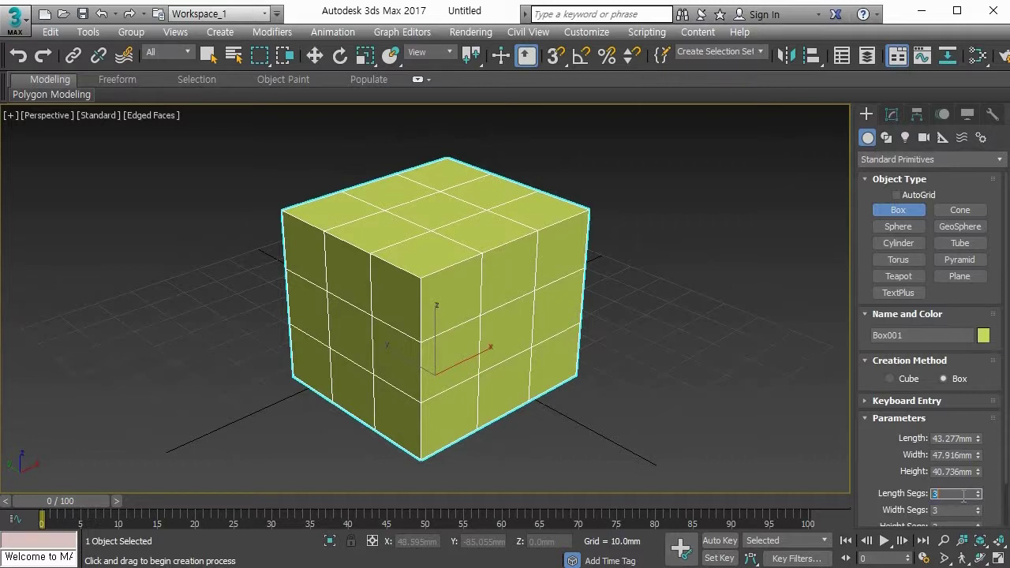
- Set the box's length, width and height segments to 2 each
type("2")
key("Tab")
type("2")
key("Tab")
type("2")
key("Tab")
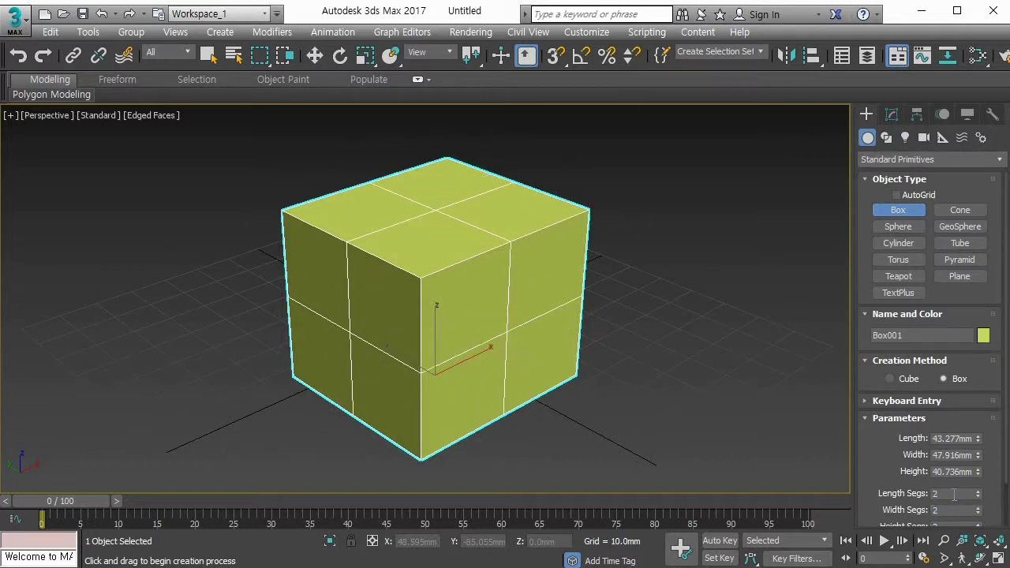
- Convert the box to an Editable Poly
right_click(443, 190)
right_click(443, 190)
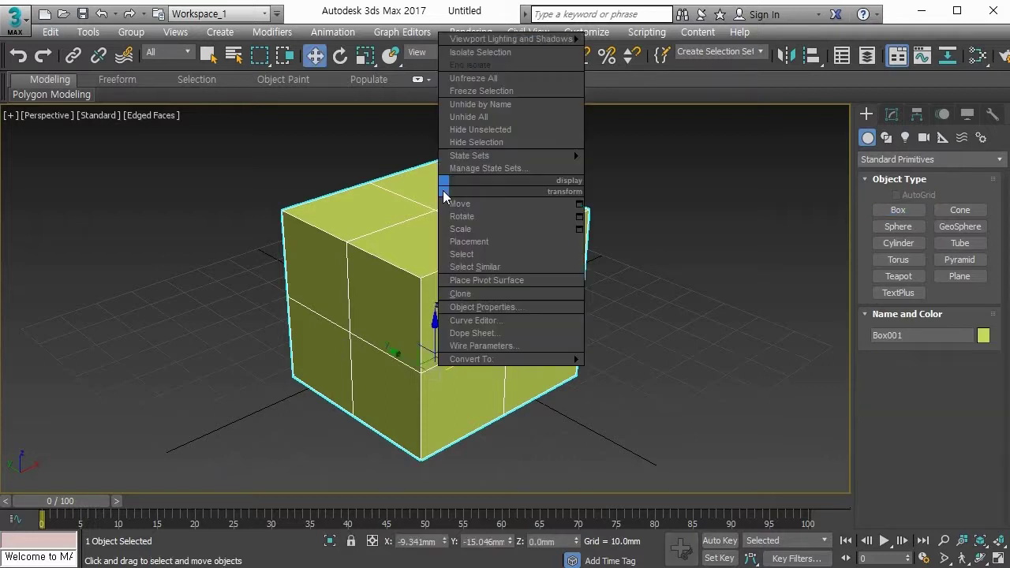
mouse_move(474, 359)
left_click(602, 372)
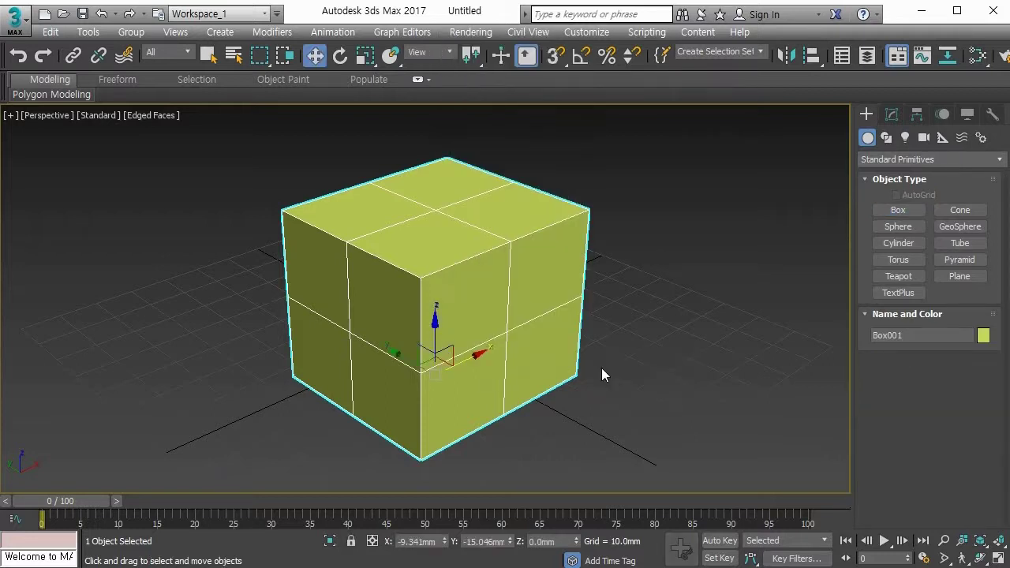
middle_click_drag(614, 355, 572, 355)
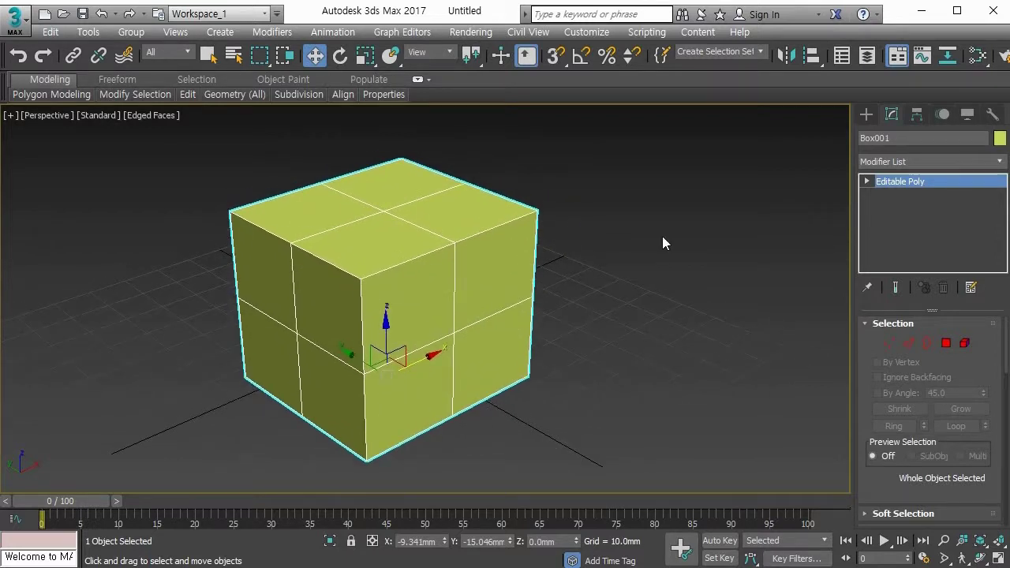
- In Vertex mode, use Cut from the top's front corner through two points inside the front quarter to the adjacent edge midpoint
key("1")
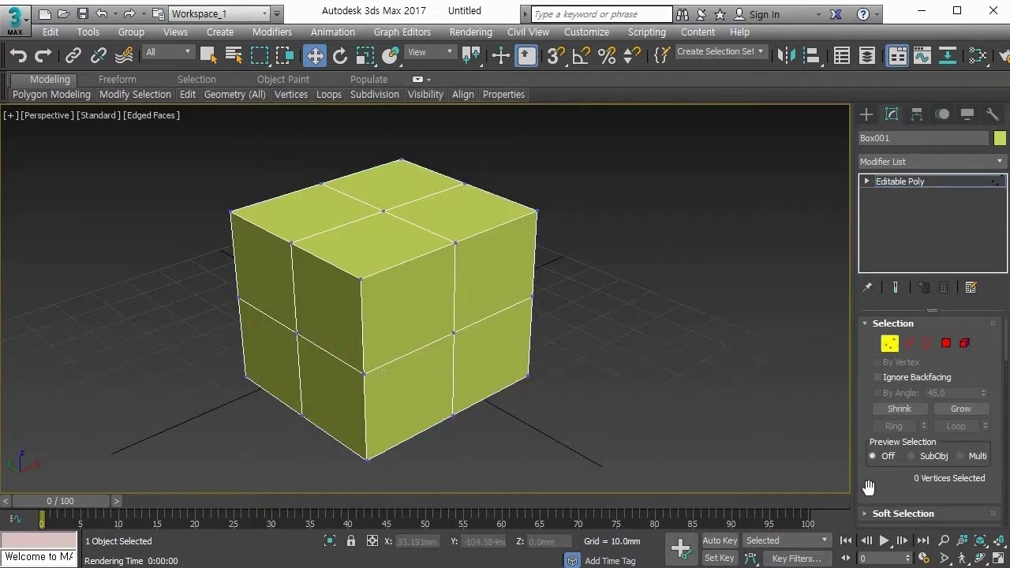
scroll(868, 473, "down", 5)
left_click_drag(868, 418, 872, 134)
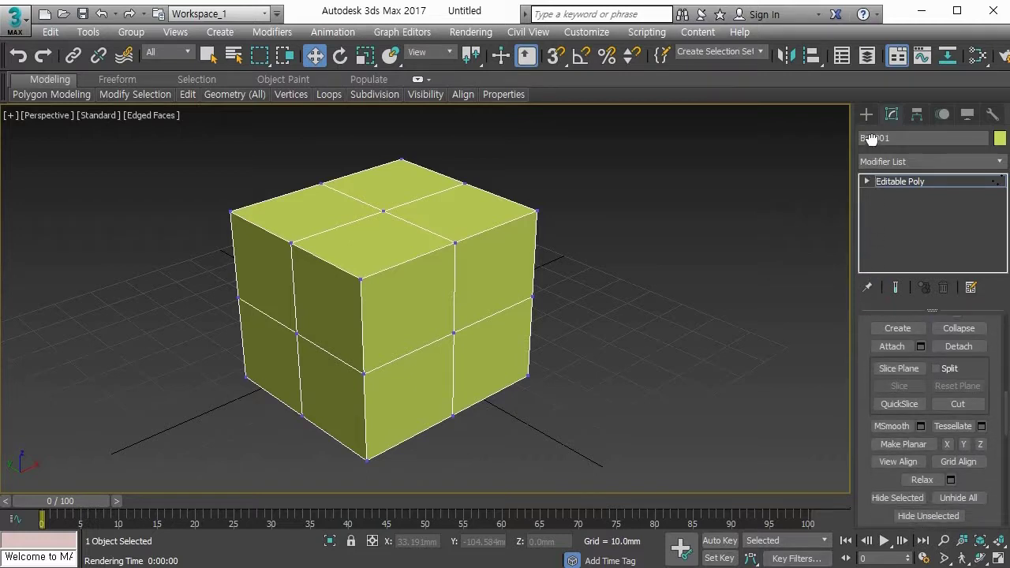
left_click(962, 408)
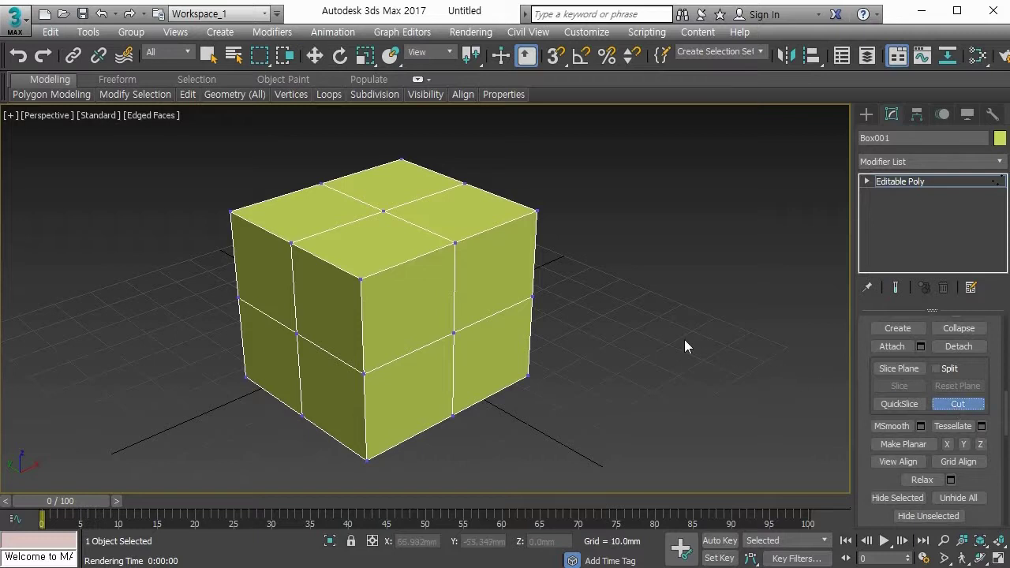
left_click(360, 276)
left_click(344, 245)
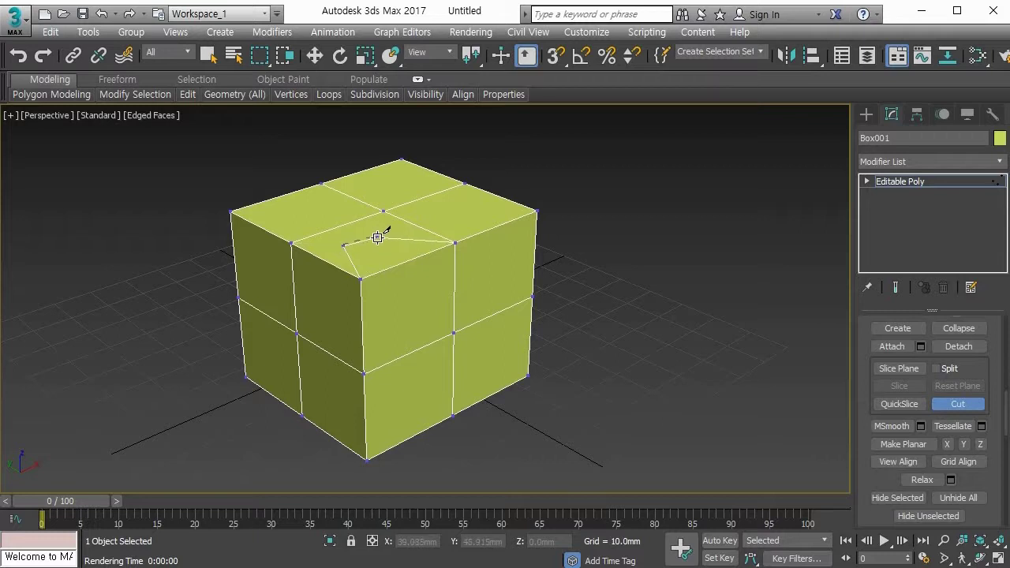
left_click(378, 236)
left_click(454, 242)
right_click(398, 222)
- Cut from one inner vertex through two new points to the other, closing a small four-sided face on the top
middle_click_drag(399, 222, 410, 281)
scroll(375, 328, "up", 2)
scroll(376, 328, "up", 2)
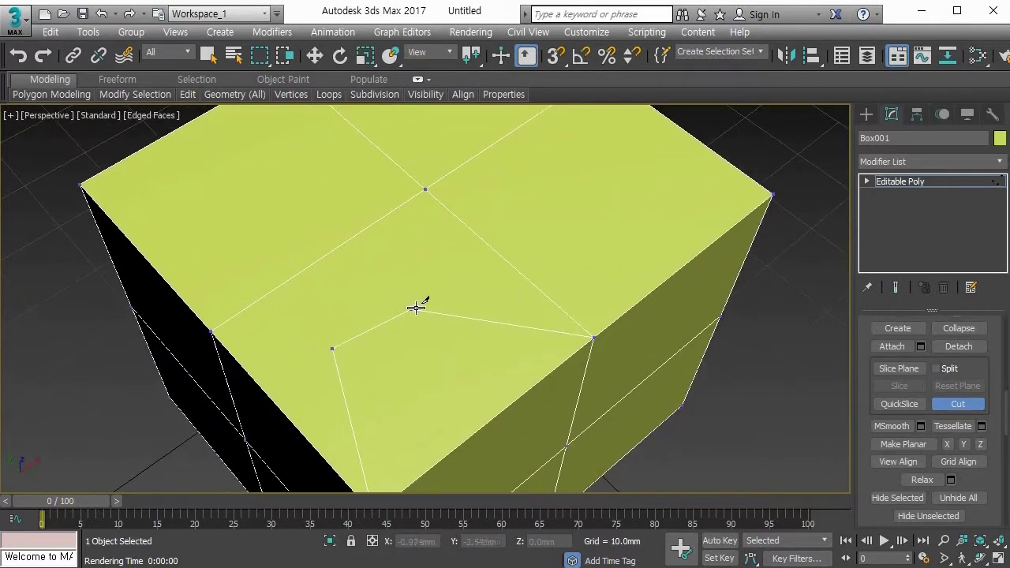
left_click(412, 306)
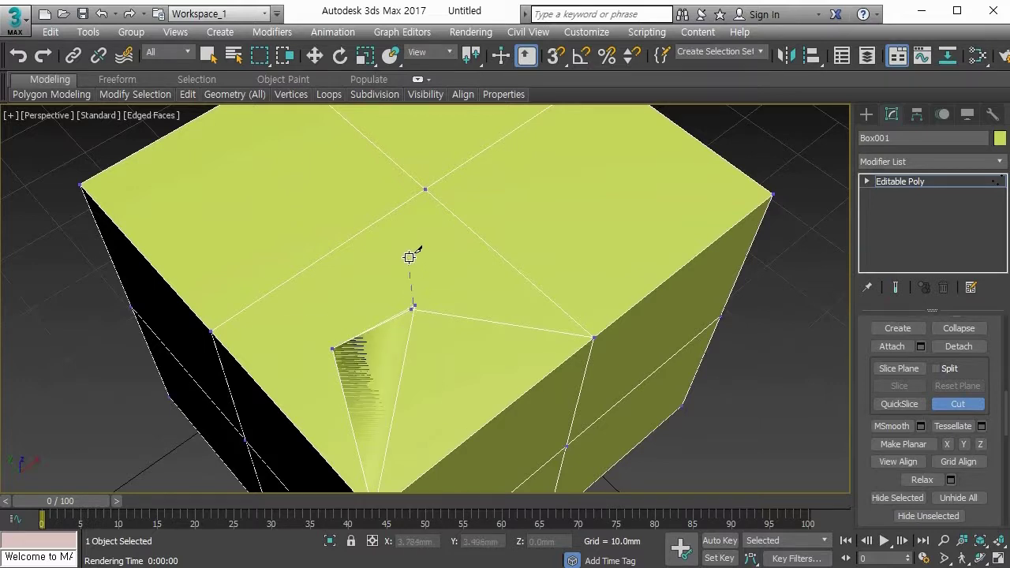
key("ctrl+z")
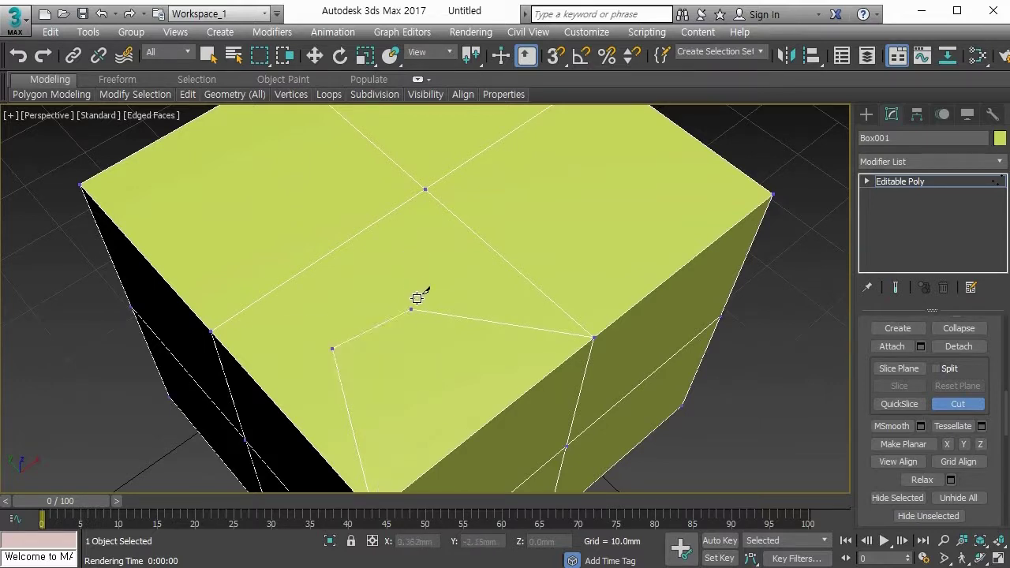
left_click(411, 308)
left_click(404, 275)
left_click(404, 263)
left_click(308, 305)
left_click(332, 347)
- Cut from the small face's two remaining corners to the top's centre vertex and the other edge midpoint
middle_click_drag(355, 316, 387, 289)
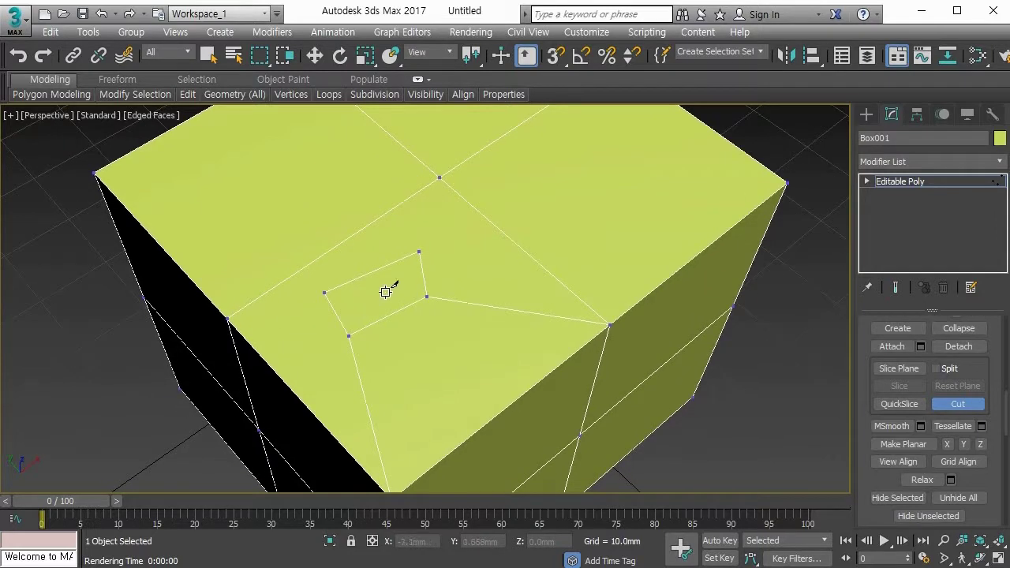
left_click(419, 250)
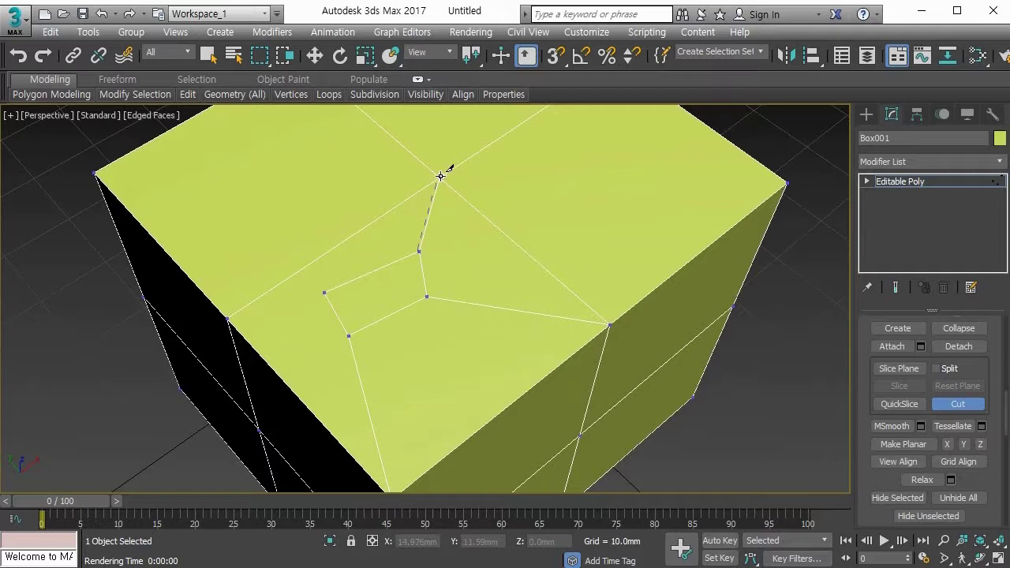
left_click(439, 177)
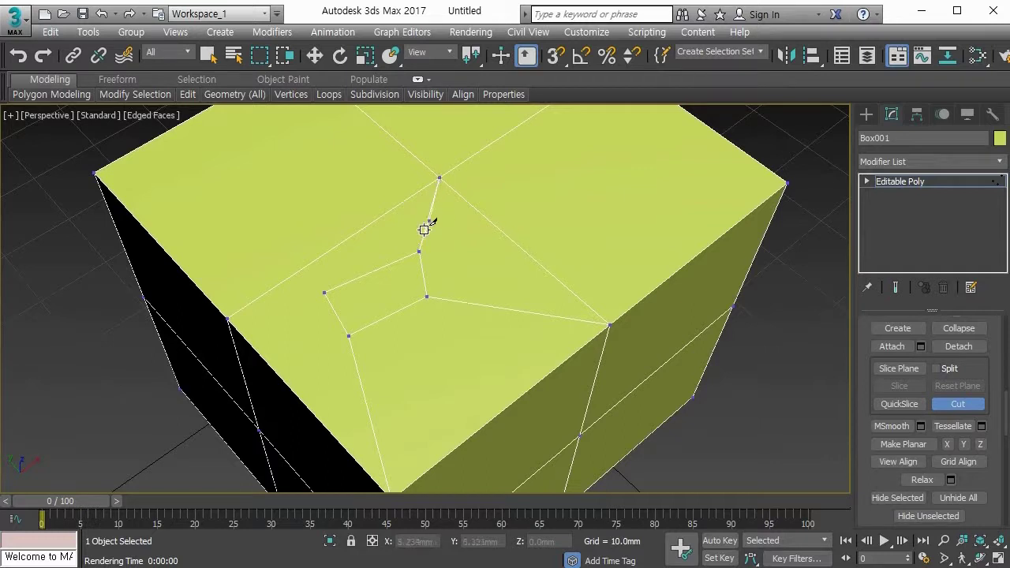
left_click(323, 293)
left_click(228, 318)
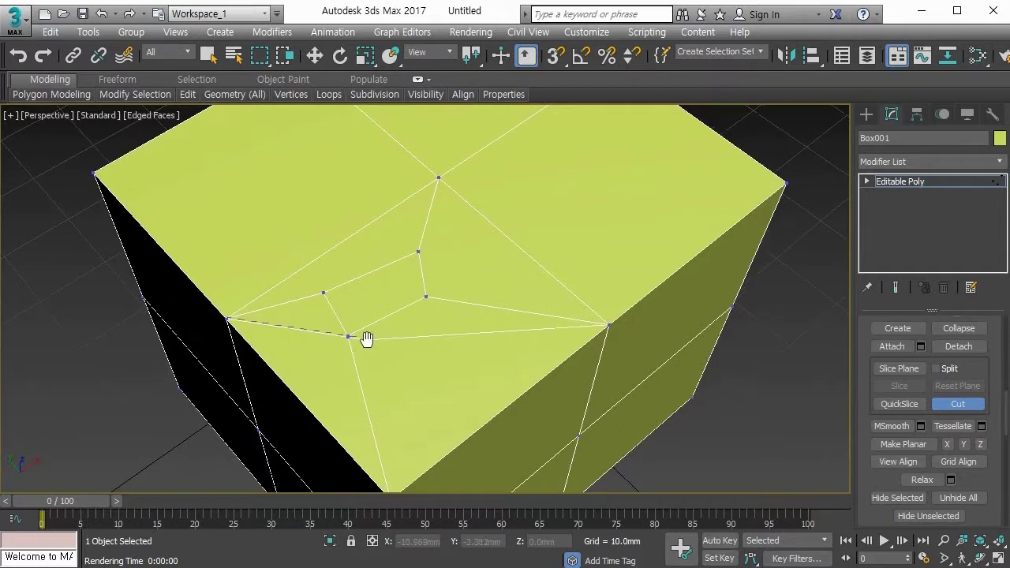
- Leave Cut and move the small inner face's four vertices across the top to even out its shape
scroll(421, 365, "down", 3)
middle_click_drag(401, 352, 429, 350, "alt")
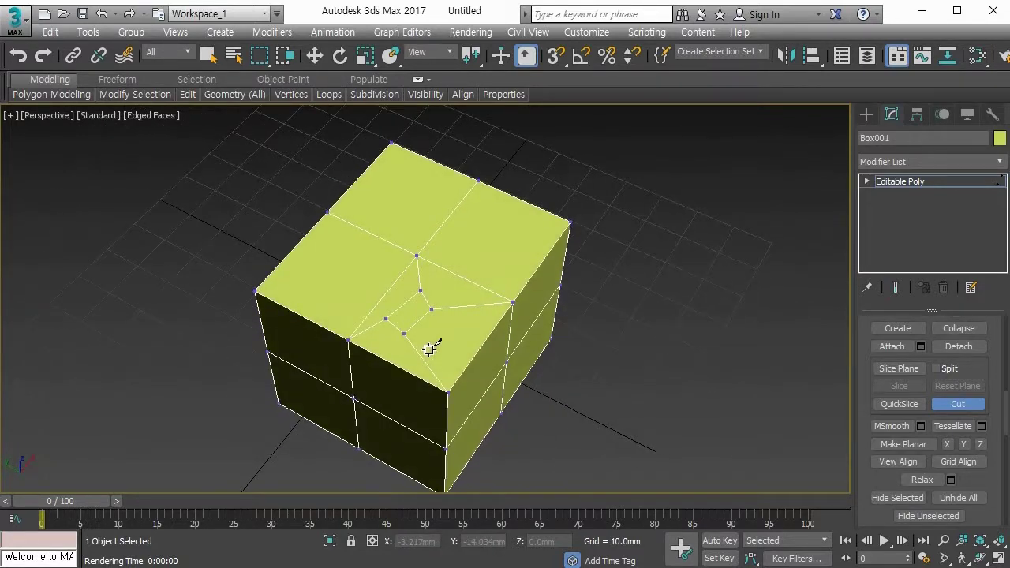
scroll(429, 348, "up", 4)
key("w")
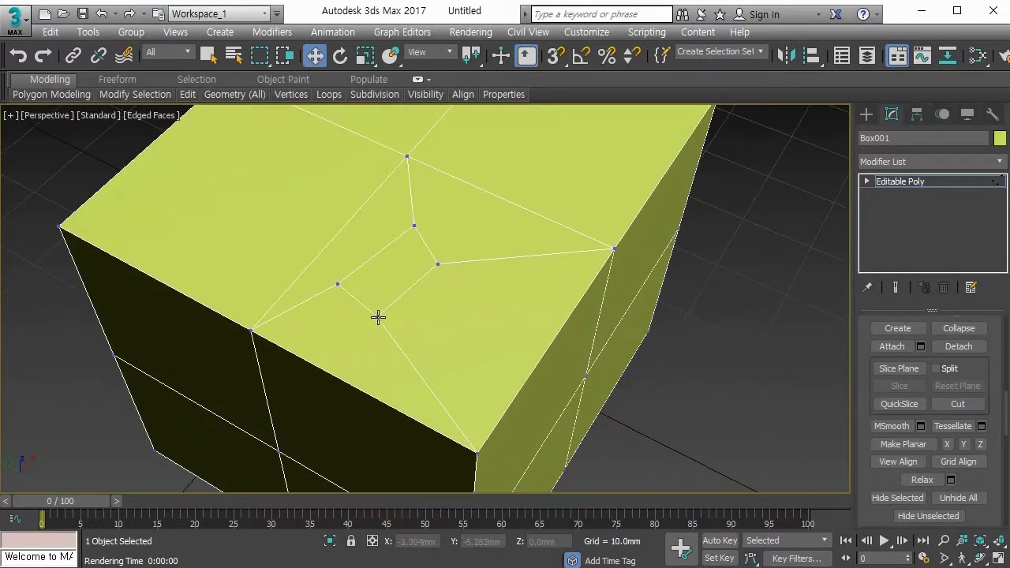
left_click(378, 317)
left_click_drag(335, 299, 374, 329)
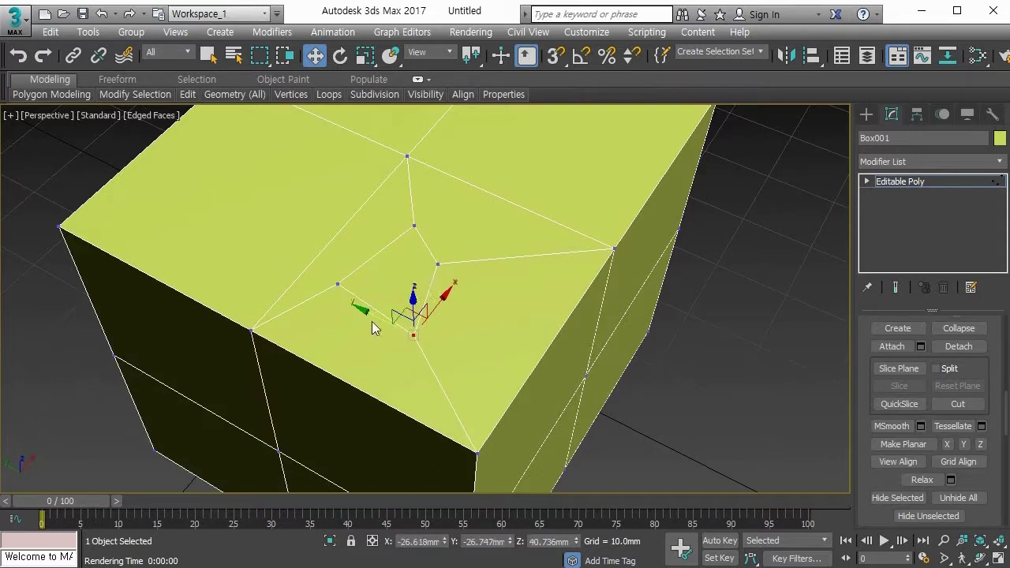
left_click(447, 267)
left_click(439, 265)
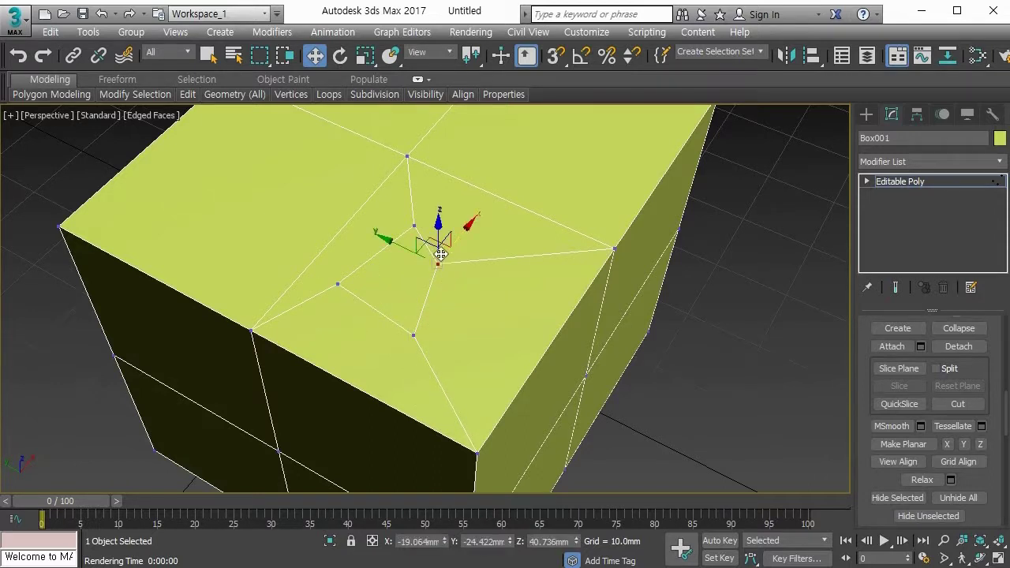
left_click_drag(444, 251, 388, 229)
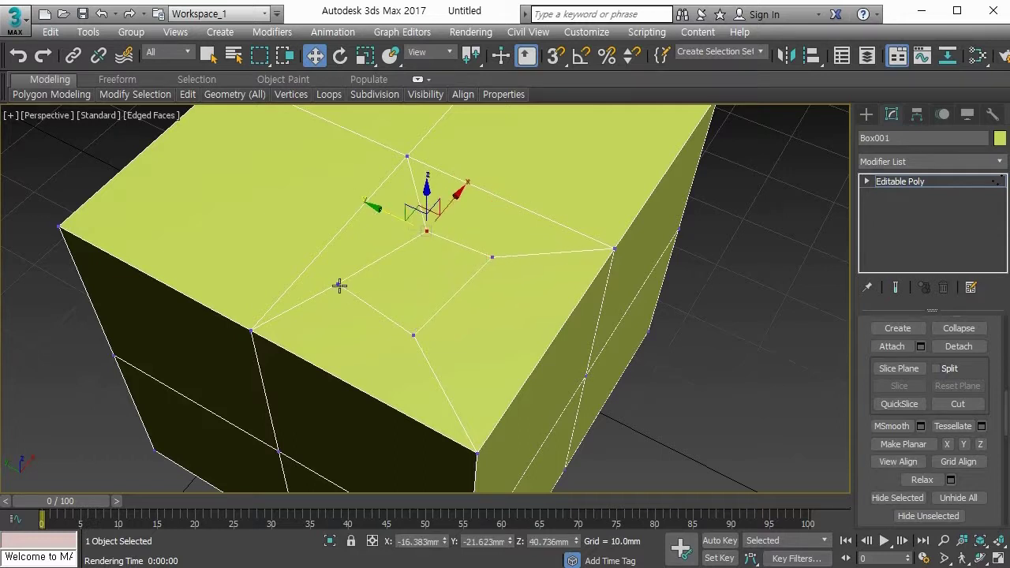
left_click_drag(339, 286, 317, 280)
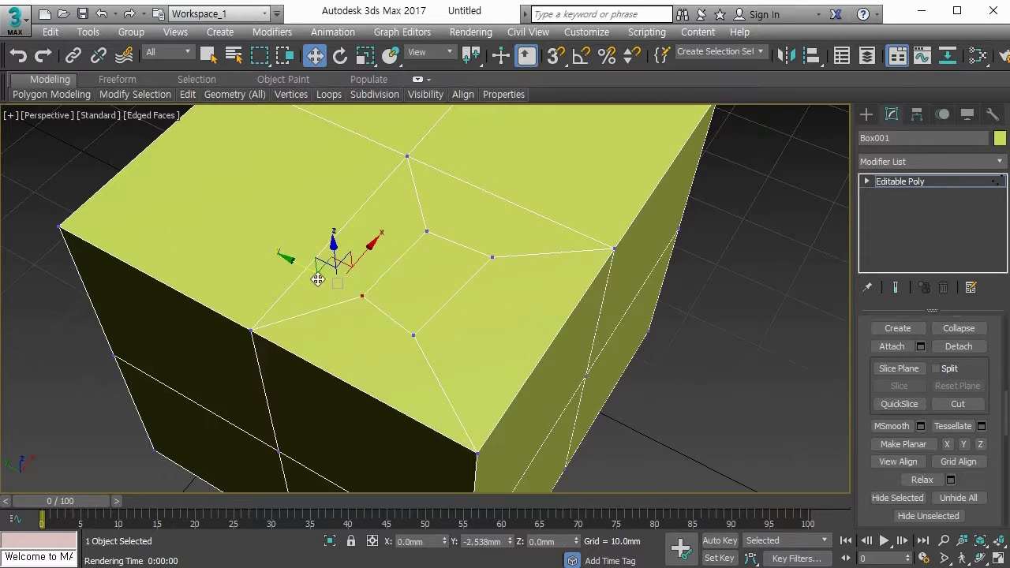
left_click(432, 324)
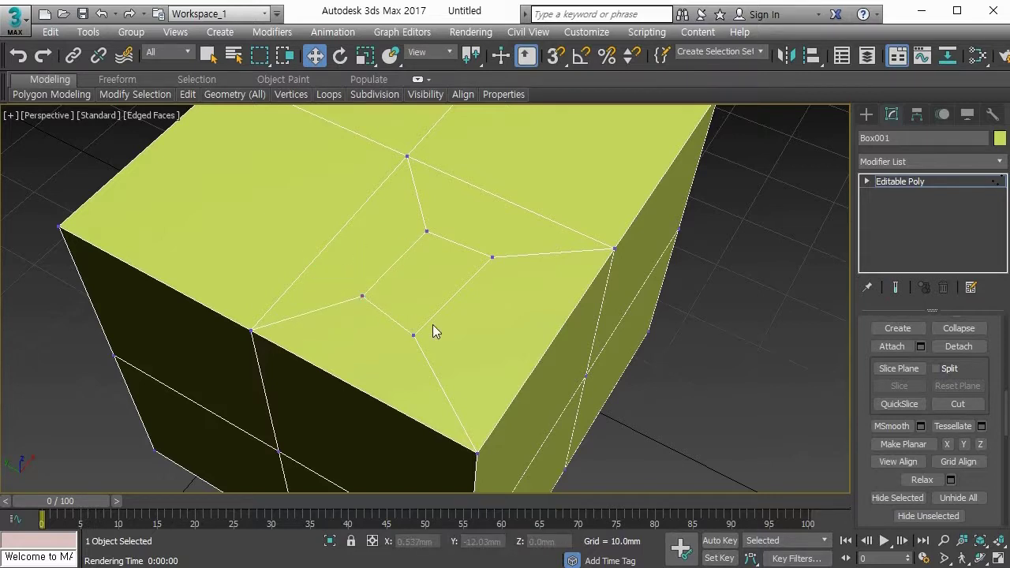
- In Polygon mode, select the small inner face and raise it slightly to about Z 41.1 mm
key("4")
left_click(413, 288)
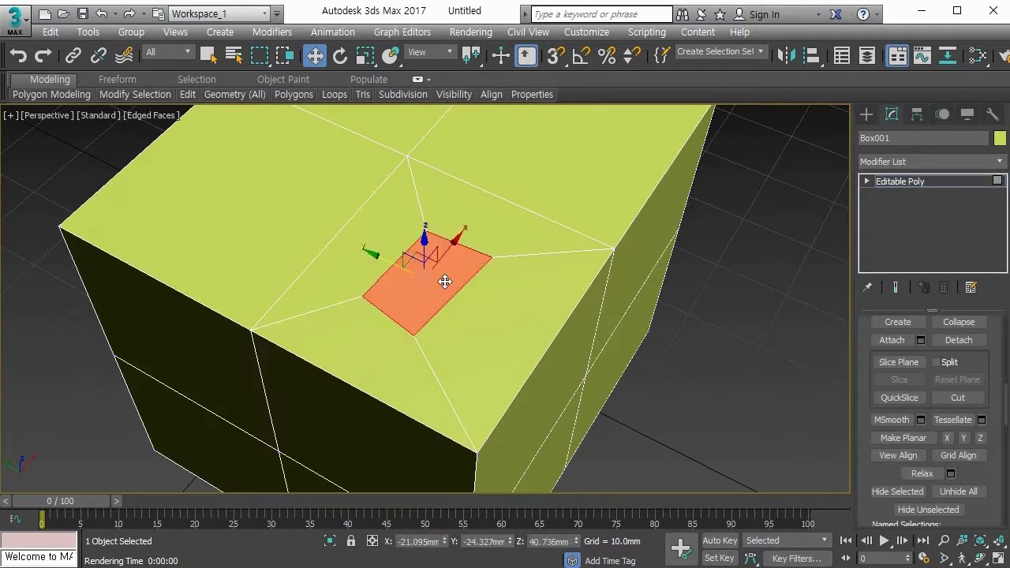
middle_click_drag(423, 263, 469, 208, "alt")
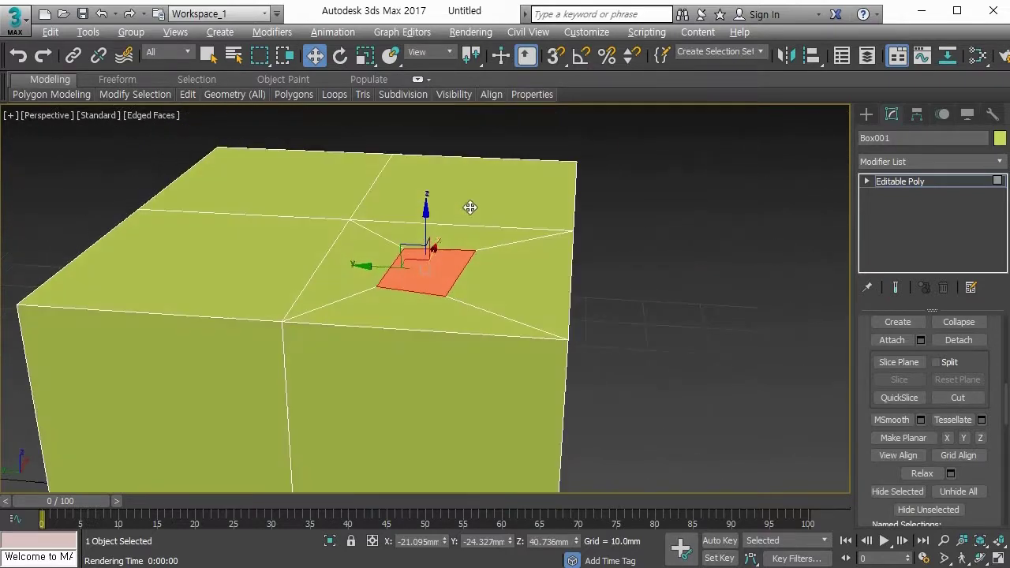
mouse_move(426, 210)
left_mouse_down()
mouse_move(426, 191)
mouse_move(422, 223)
mouse_move(424, 207)
left_mouse_up()
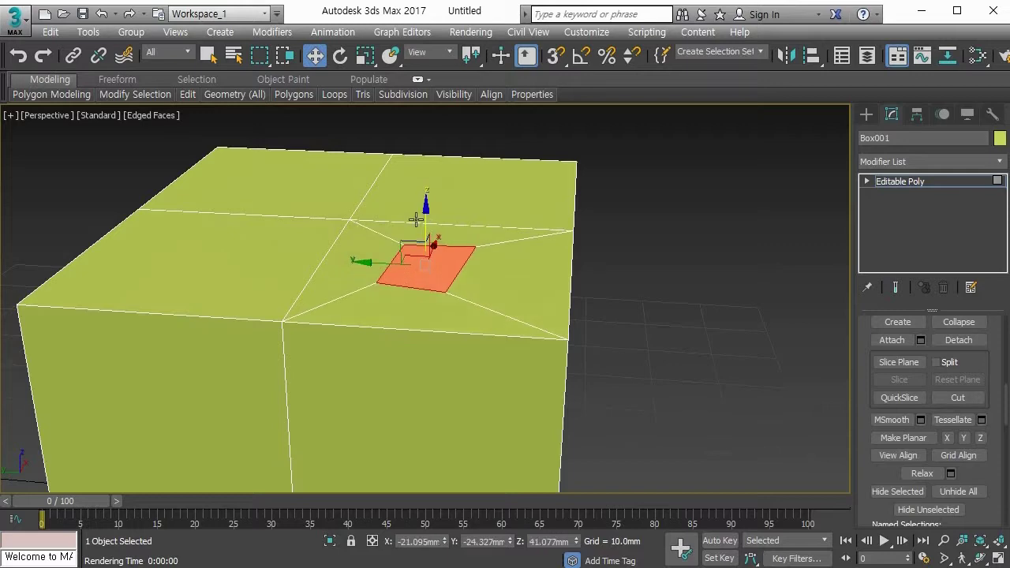
middle_click_drag(424, 206, 382, 287, "alt")
- Delete all polygons of the cut box, leave Polygon mode and delete the emptied object
left_click(446, 318)
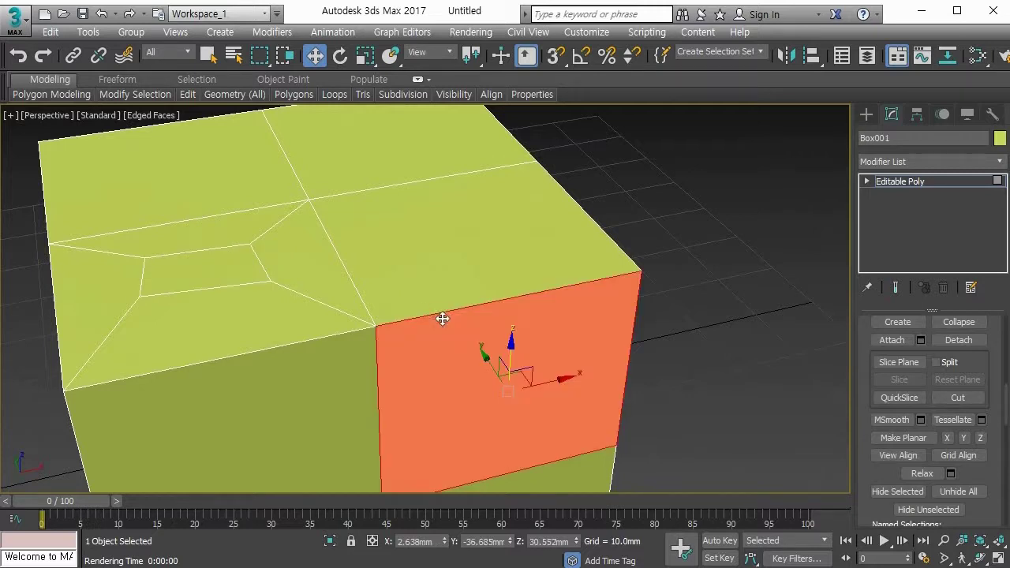
left_click(456, 232)
left_click(704, 236)
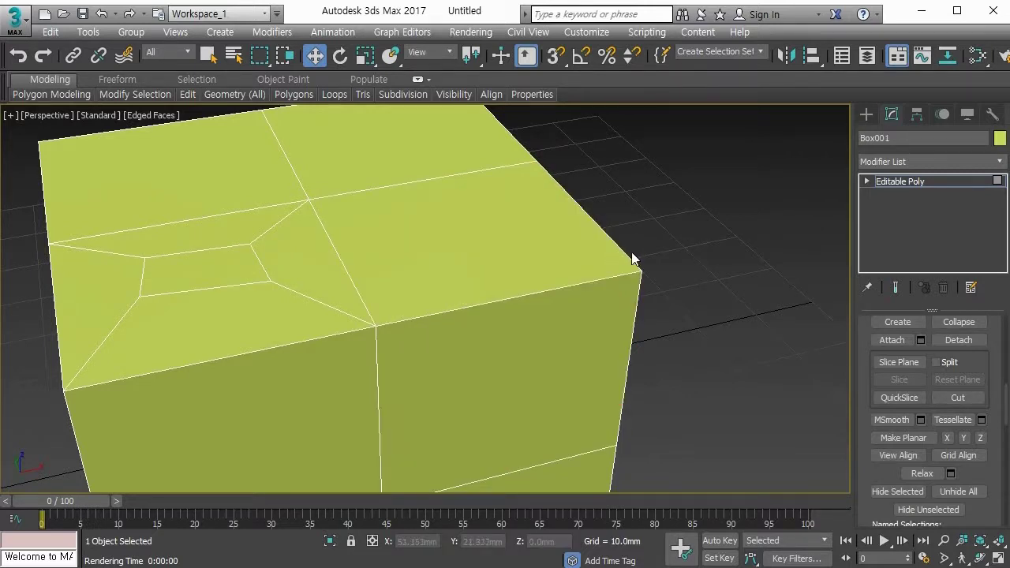
key("ctrl+a")
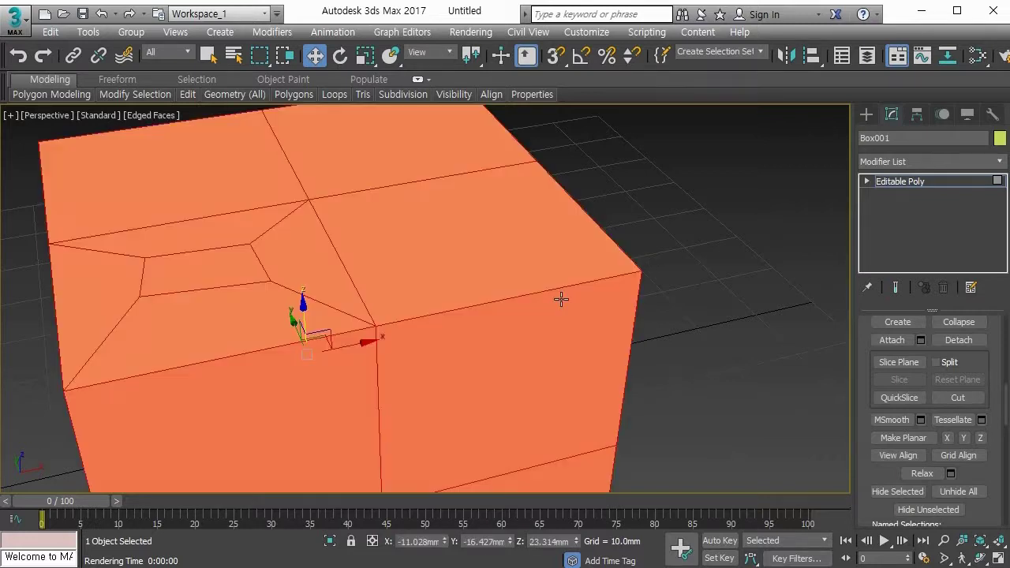
key("Delete")
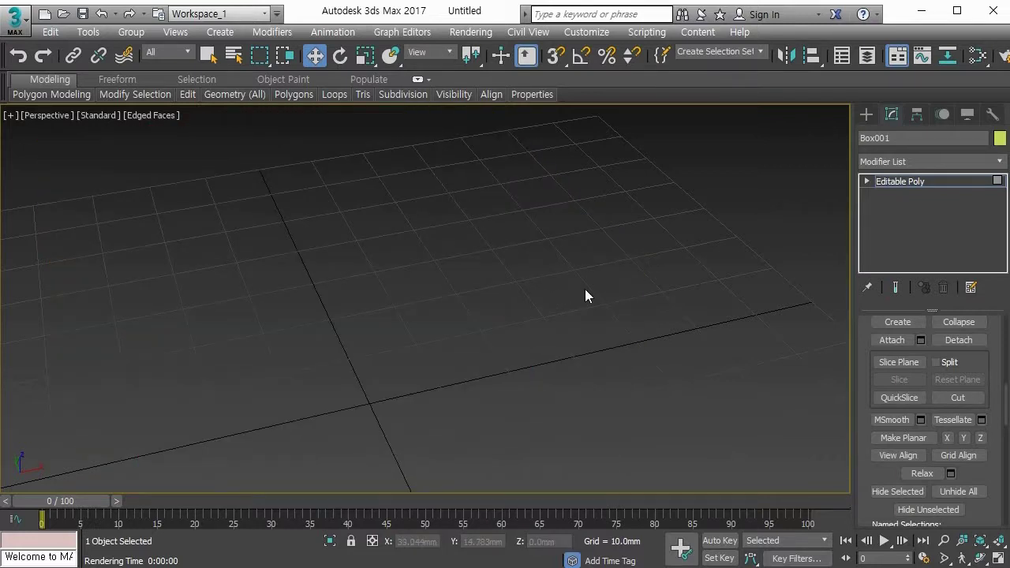
key("4")
key("z")
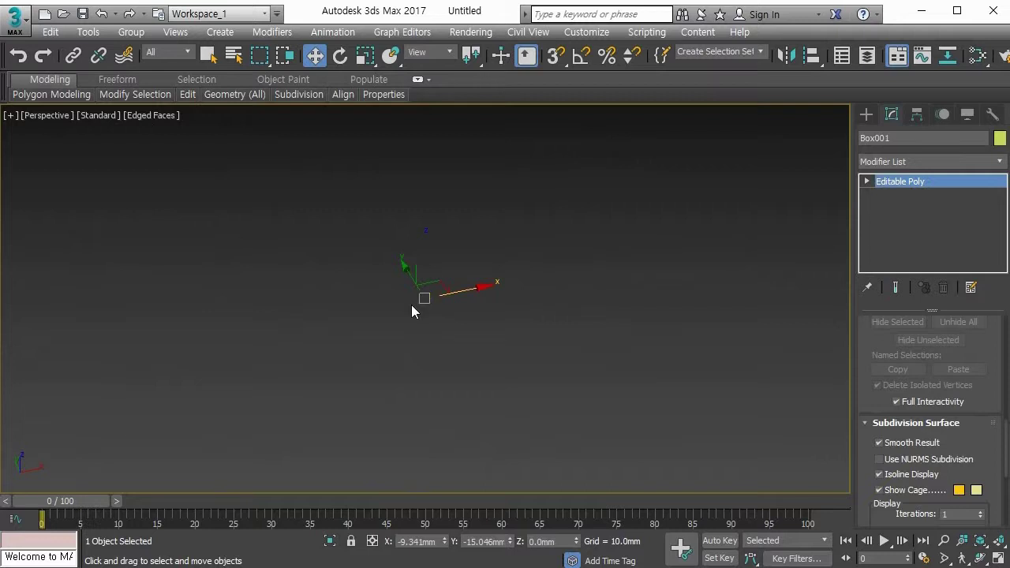
key("Delete")
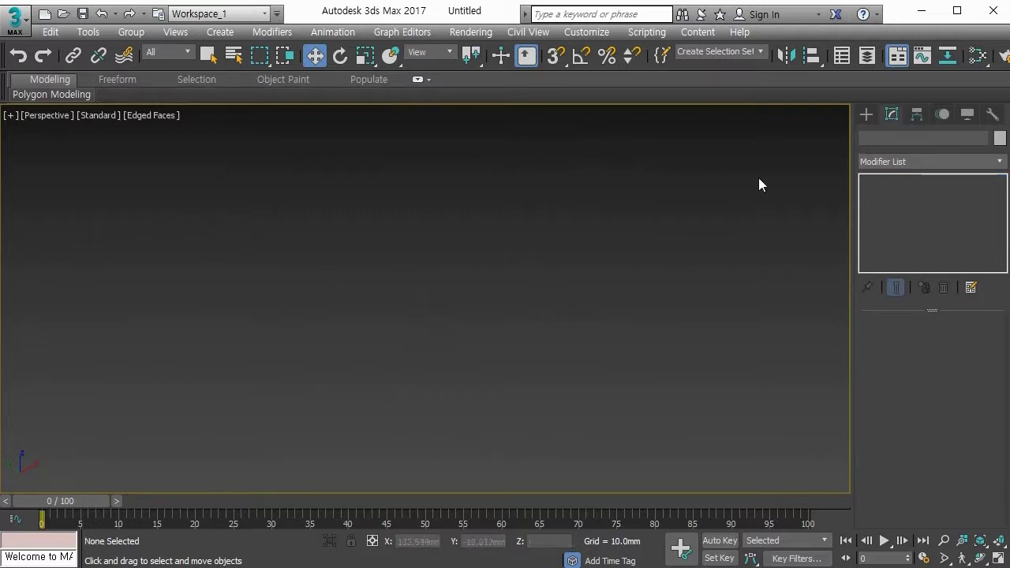
- Create a new box about 35.1 mm long, 41.5 mm wide and 37.7 mm high
left_click(866, 115)
left_click(895, 210)
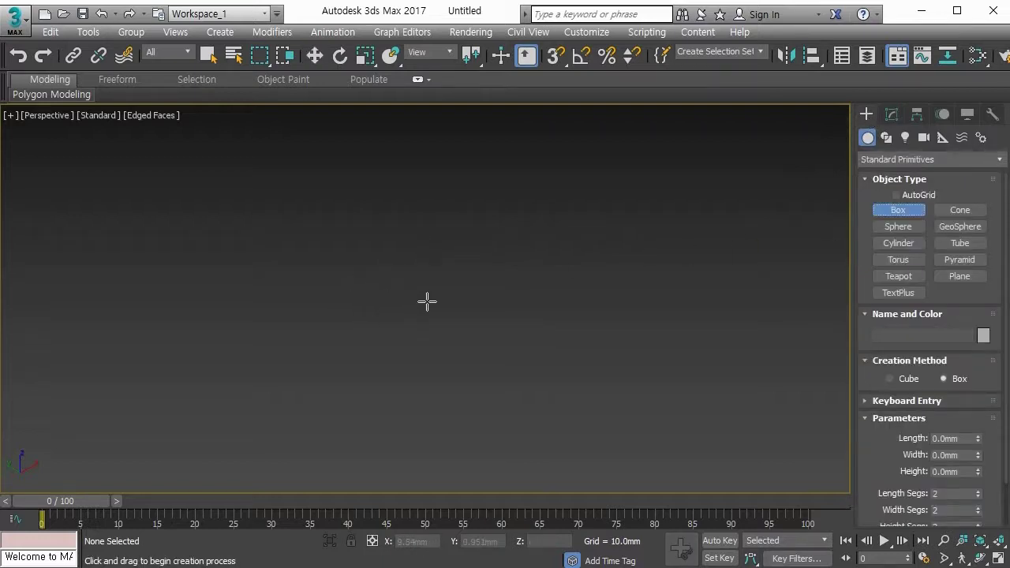
left_click_drag(426, 302, 426, 413)
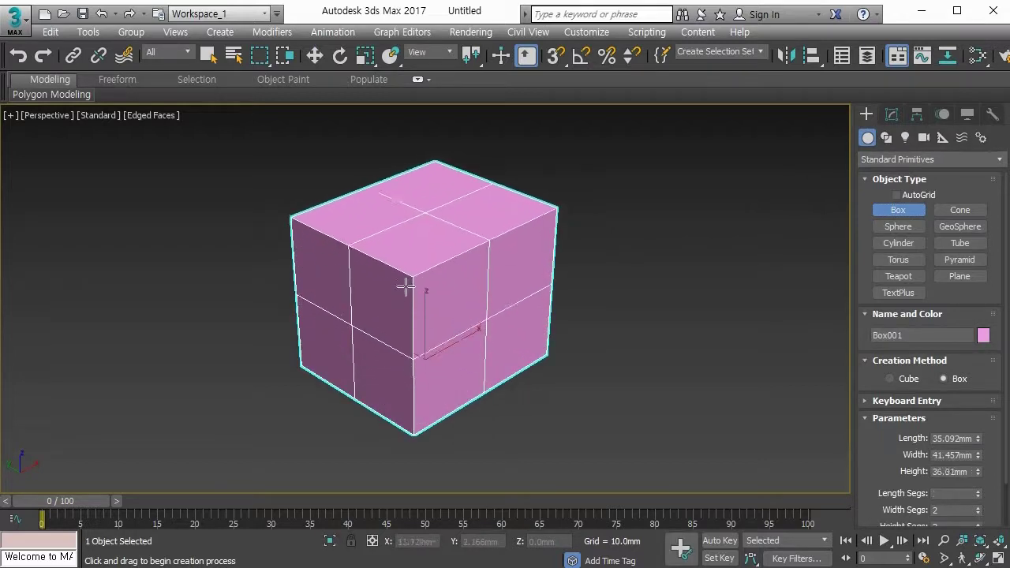
left_click(425, 311)
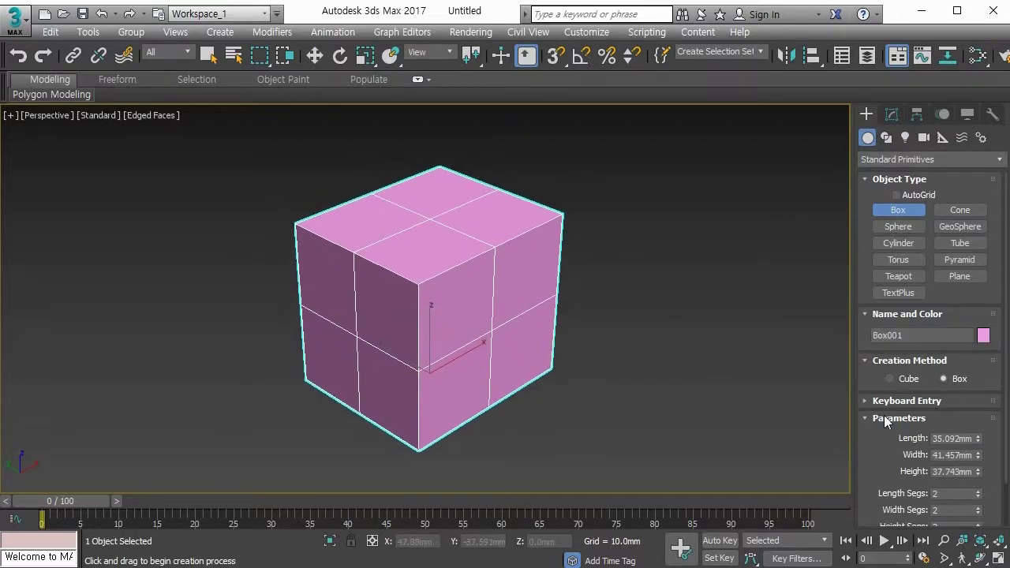
- Set the new box's length, width and height segments to 1 each
double_click(951, 494)
type("1")
key("Tab")
type("1")
key("Tab")
type("1")
key("Tab")
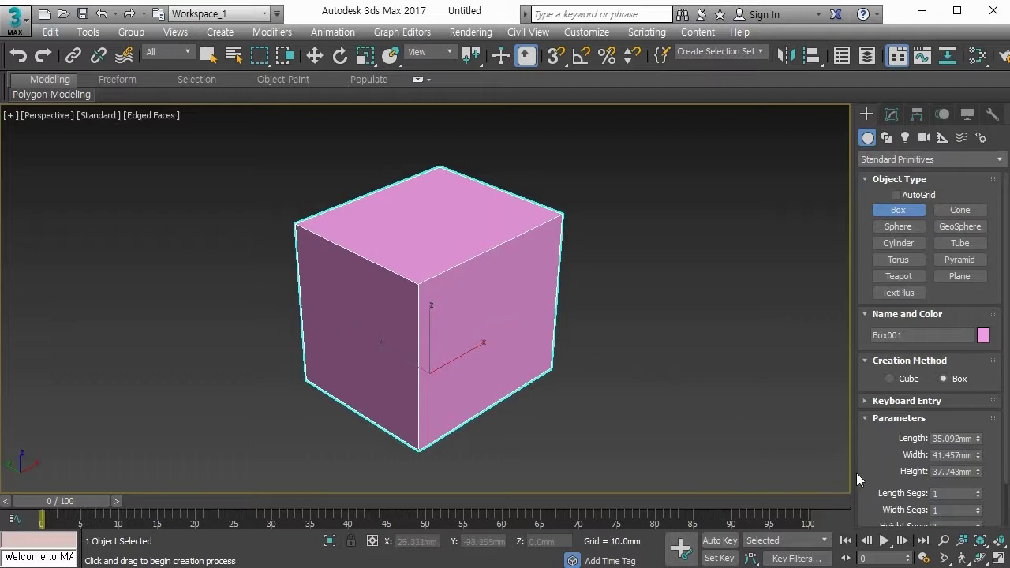
- Finish box creation and convert the new box to an Editable Poly
left_click_drag(866, 475, 855, 296)
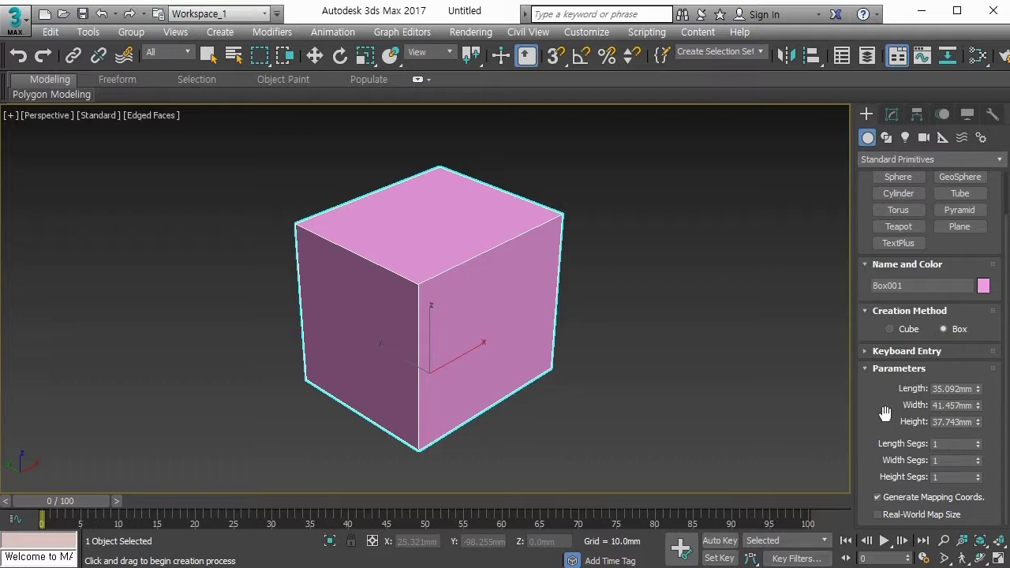
right_click(485, 276)
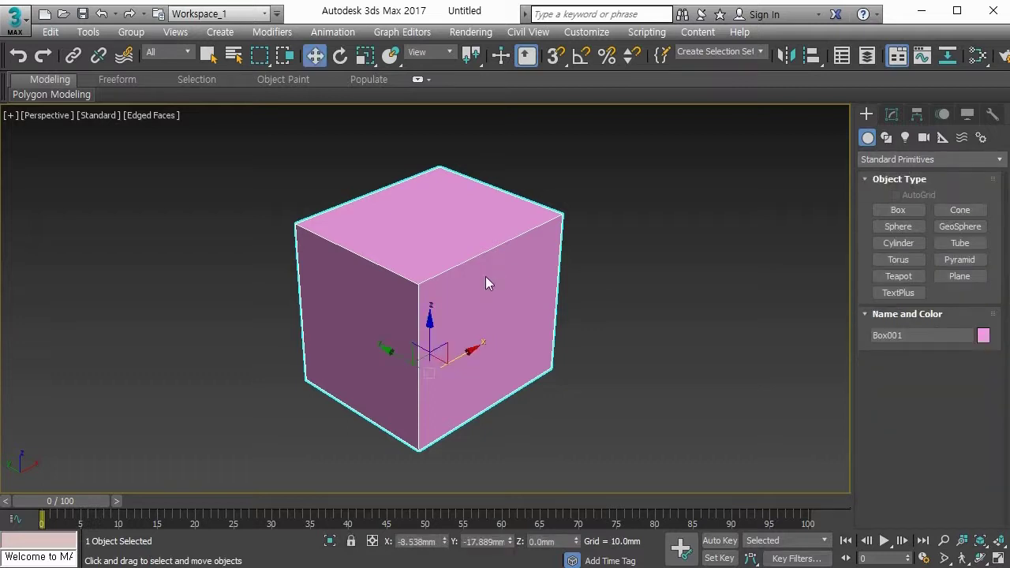
right_click(441, 213)
mouse_move(514, 384)
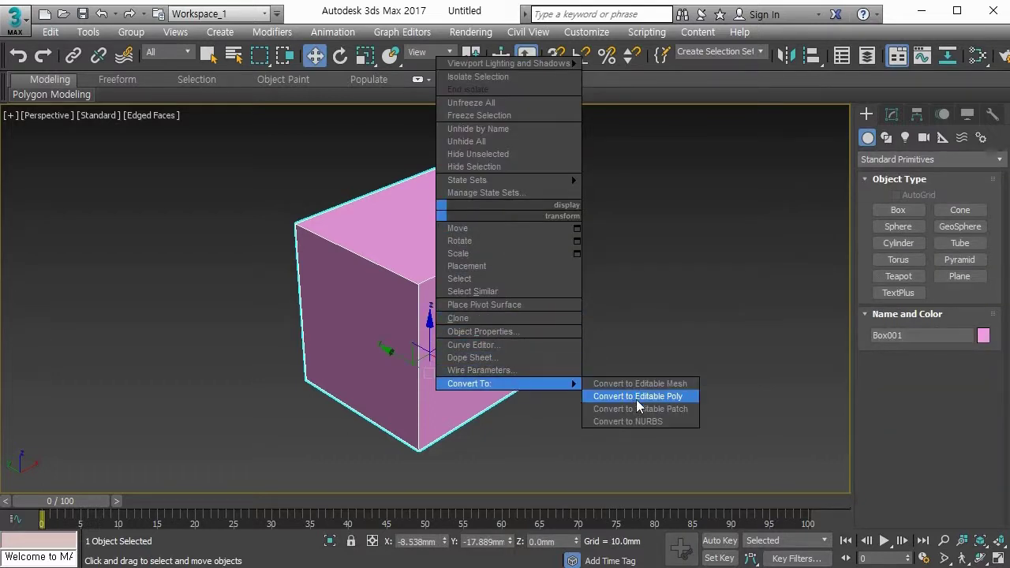
left_click(636, 400)
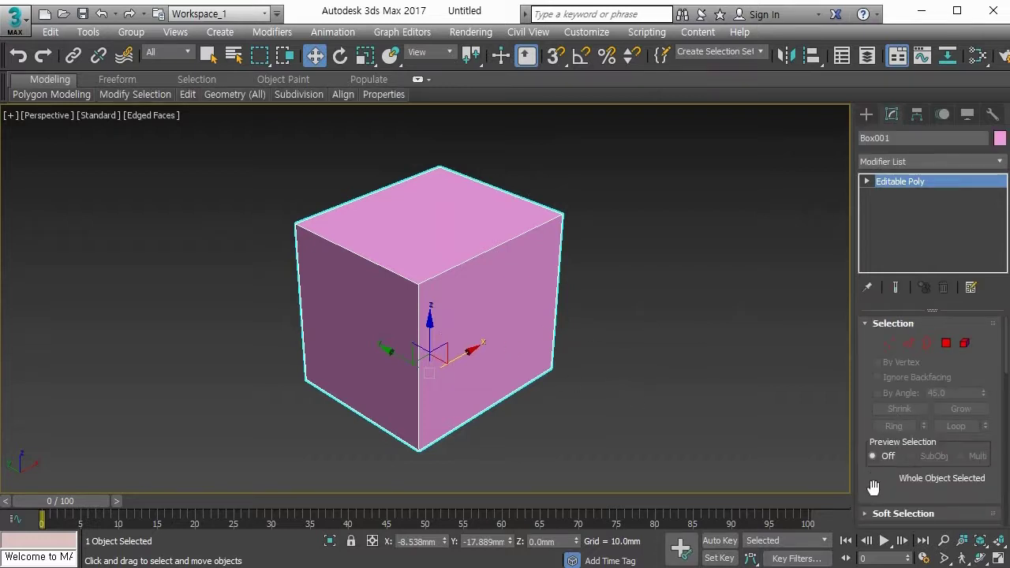
- Enter Polygon sub-object mode on the box and select its top polygon
left_click_drag(873, 484, 889, 198)
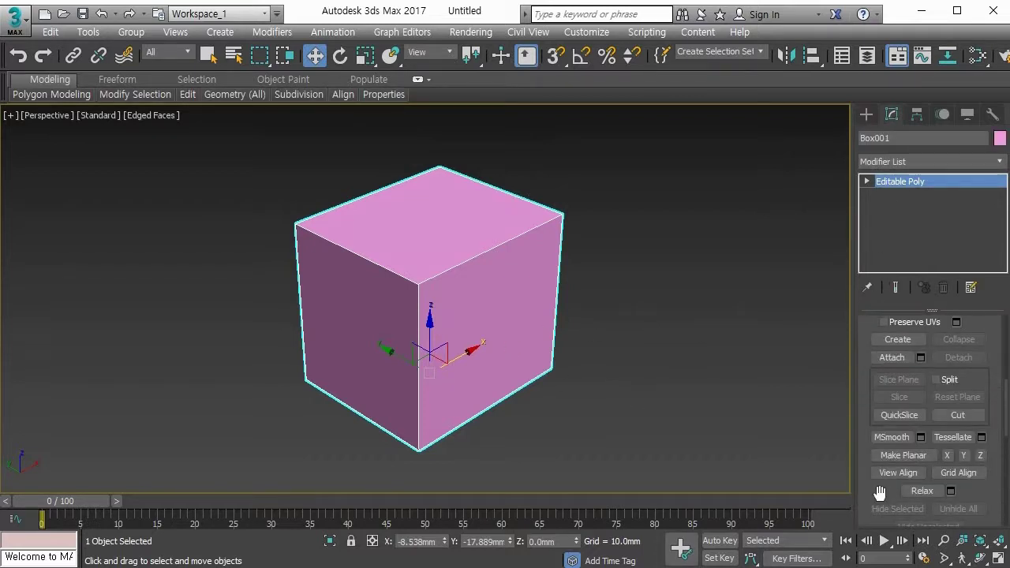
left_click_drag(874, 496, 860, 567)
key("1")
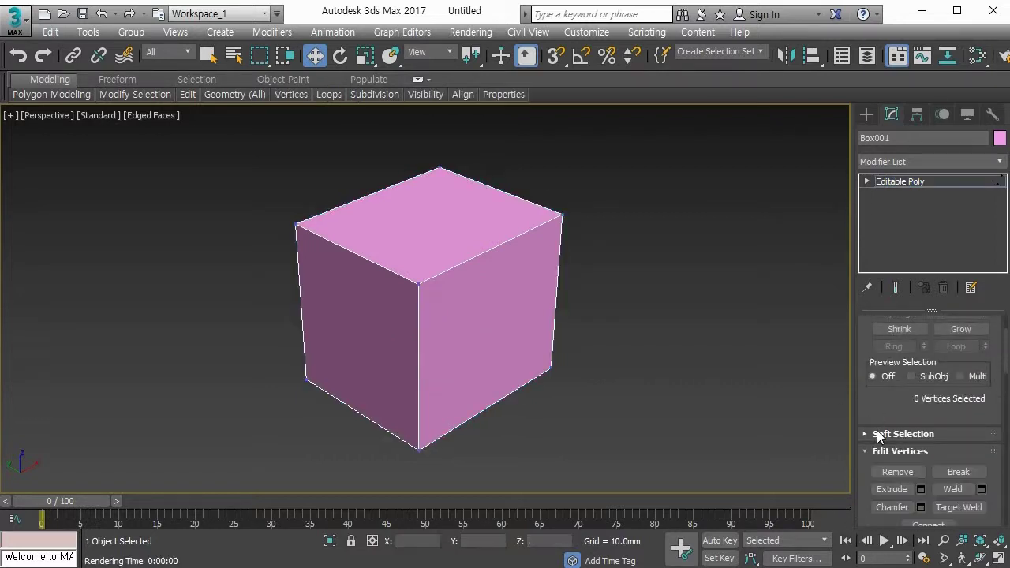
left_click(878, 434)
left_click_drag(874, 454, 878, 185)
left_click_drag(868, 414, 889, 117)
left_click_drag(871, 466, 875, 444)
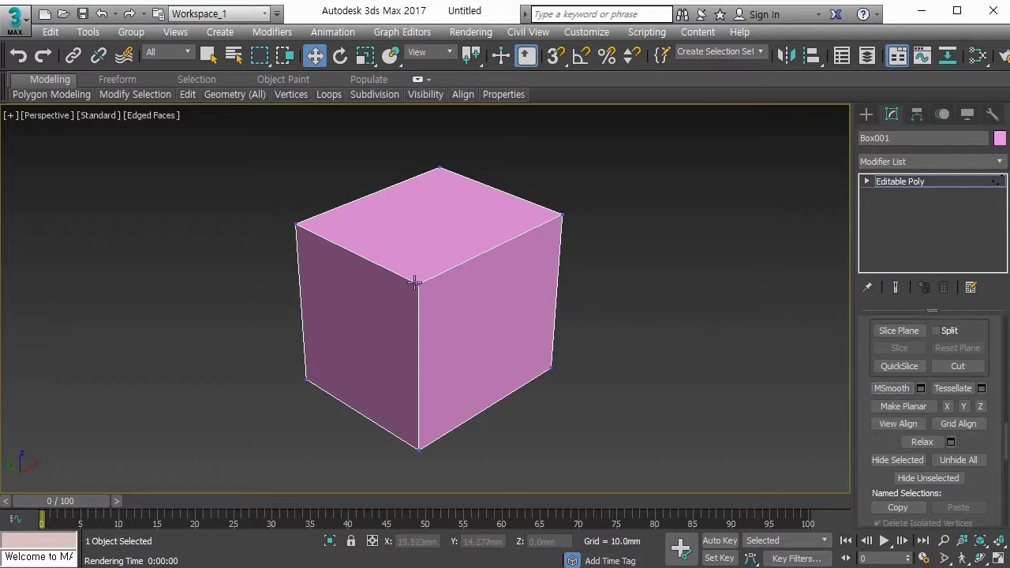
left_click(437, 232)
key("4")
left_click(432, 221)
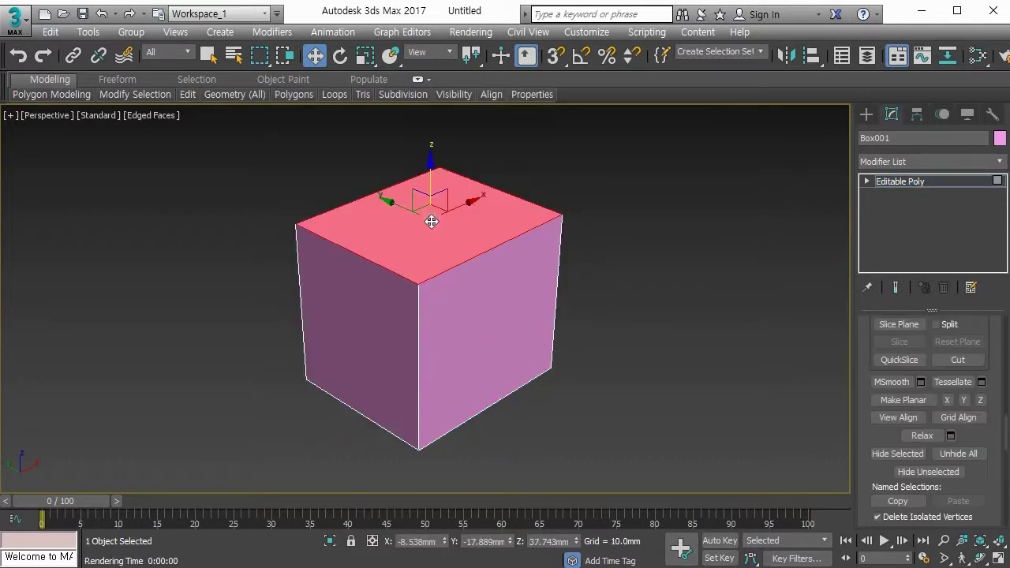
- Apply MSmooth once to the selected top polygon and clear the selection
left_click(901, 381)
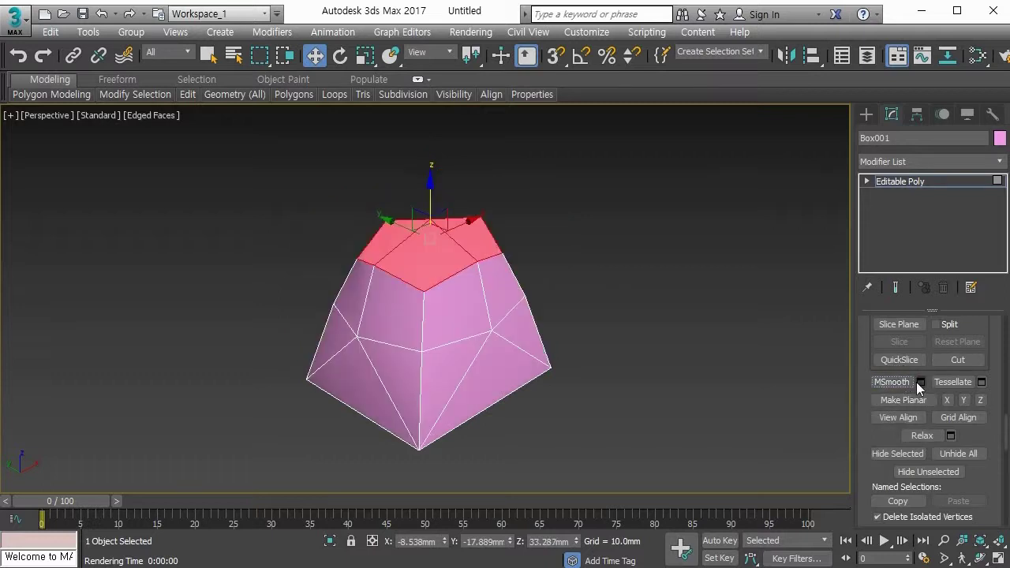
middle_click_drag(602, 322, 561, 372, "alt")
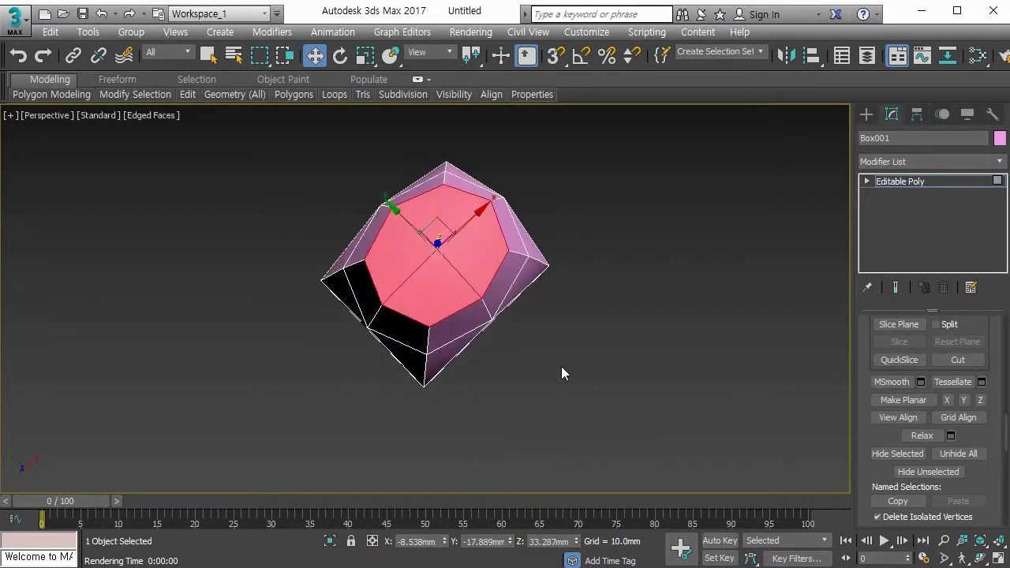
left_click(542, 331)
middle_click_drag(429, 260, 432, 274, "alt")
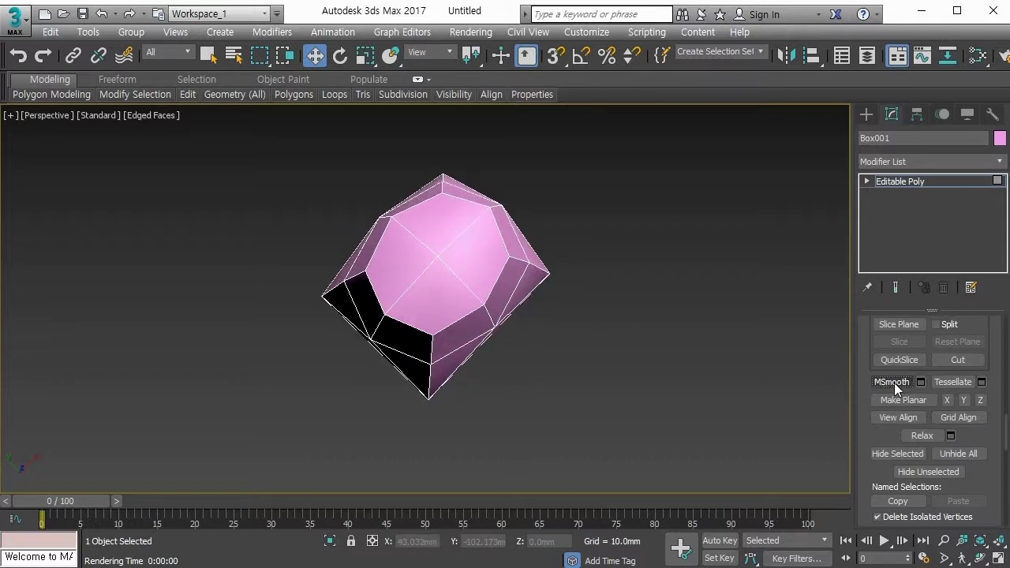
- Select the four central top polygons, apply MSmooth to them again and deselect them
left_click(444, 241)
left_click(435, 232, "ctrl")
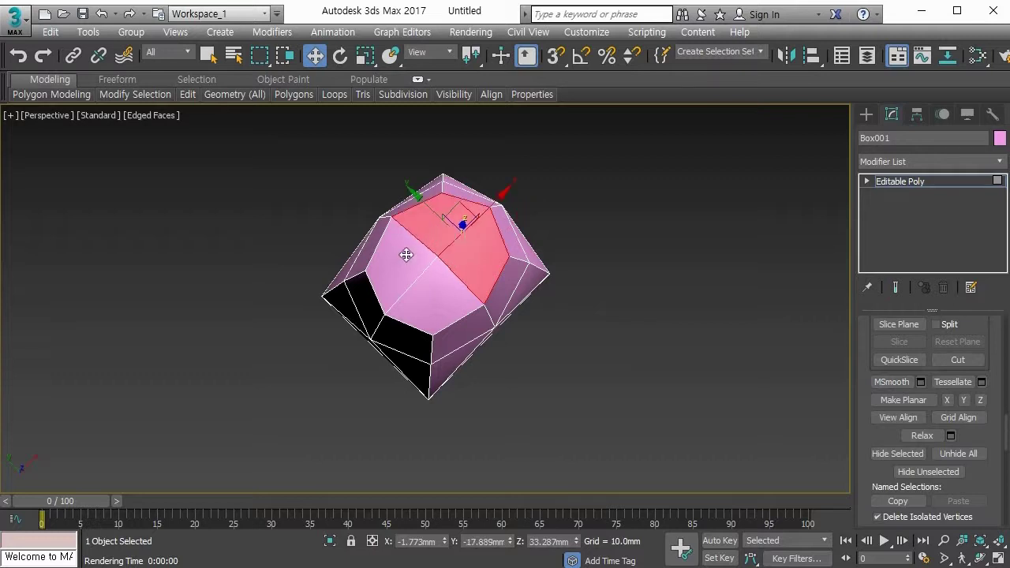
left_click(405, 254, "ctrl")
left_click(892, 382)
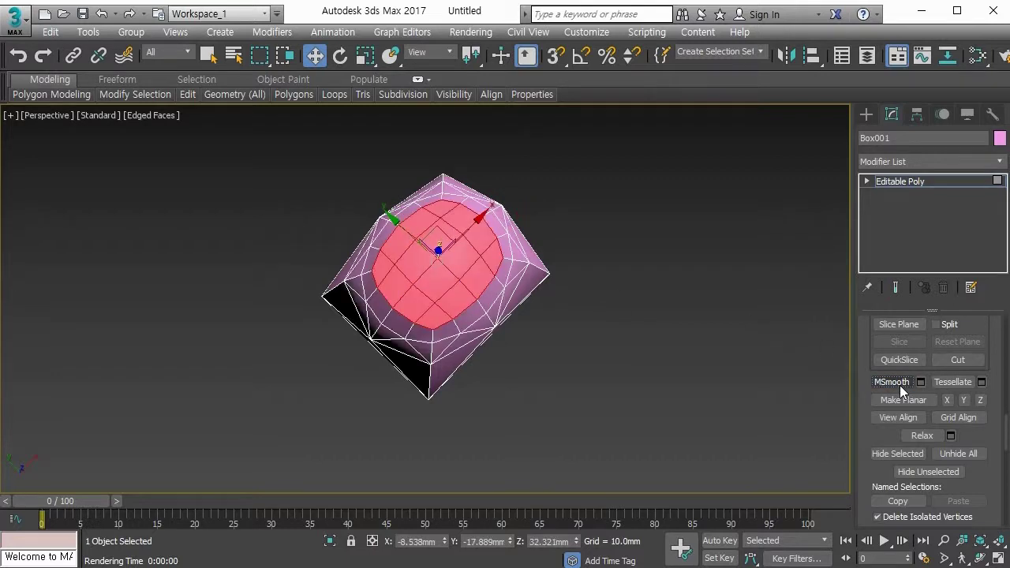
left_click(485, 264)
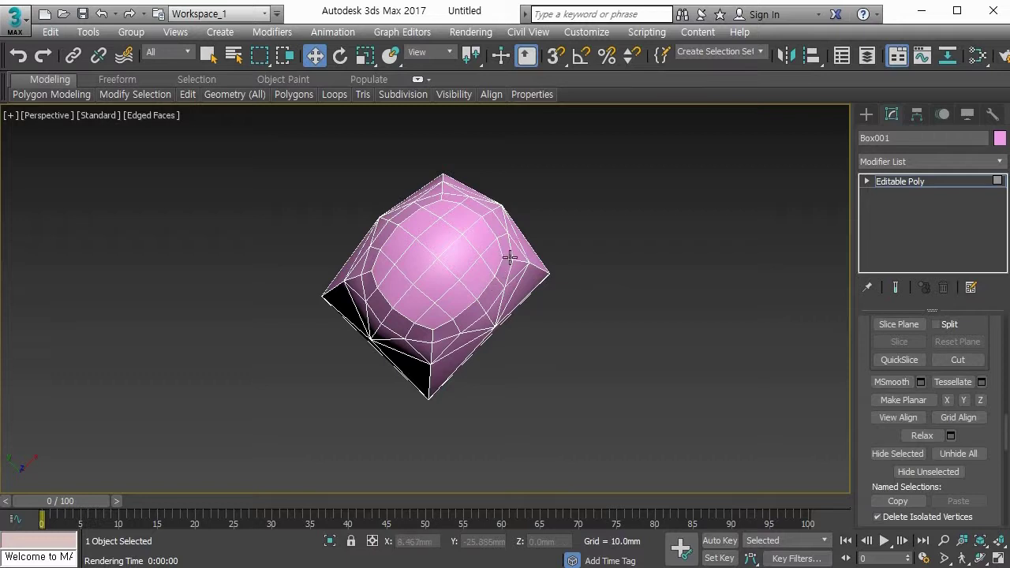
- Examine the smoothed shape, and undo both MSmooth operations back to the plain box with its top polygon selected
middle_click_drag(511, 290, 479, 216, "alt")
middle_click_drag(489, 251, 510, 309, "alt")
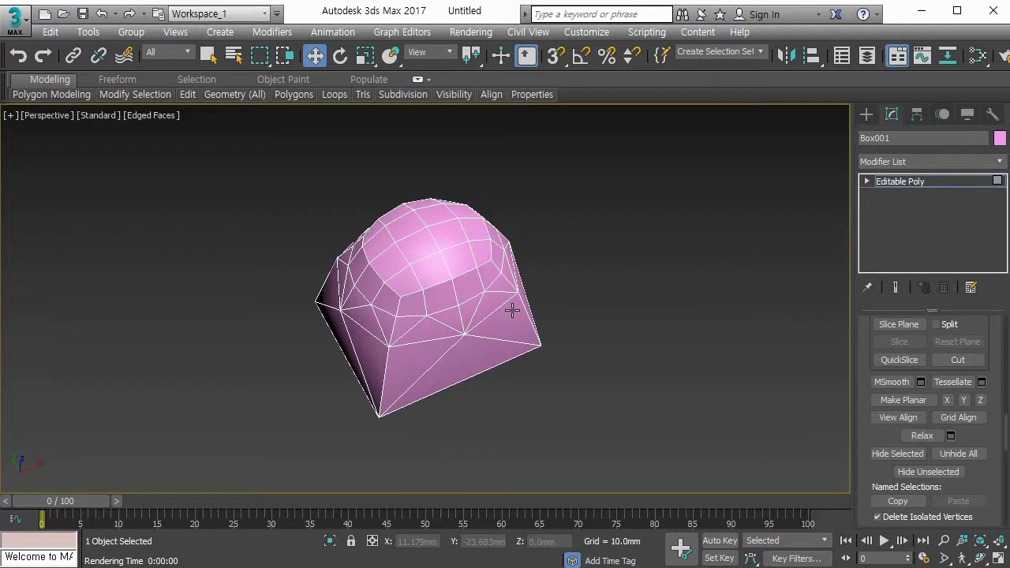
middle_click_drag(551, 306, 532, 344)
key("ctrl+z")
key("ctrl+z")
key("ctrl+z")
key("ctrl+z")
key("ctrl+z")
key("ctrl+z")
key("ctrl+z")
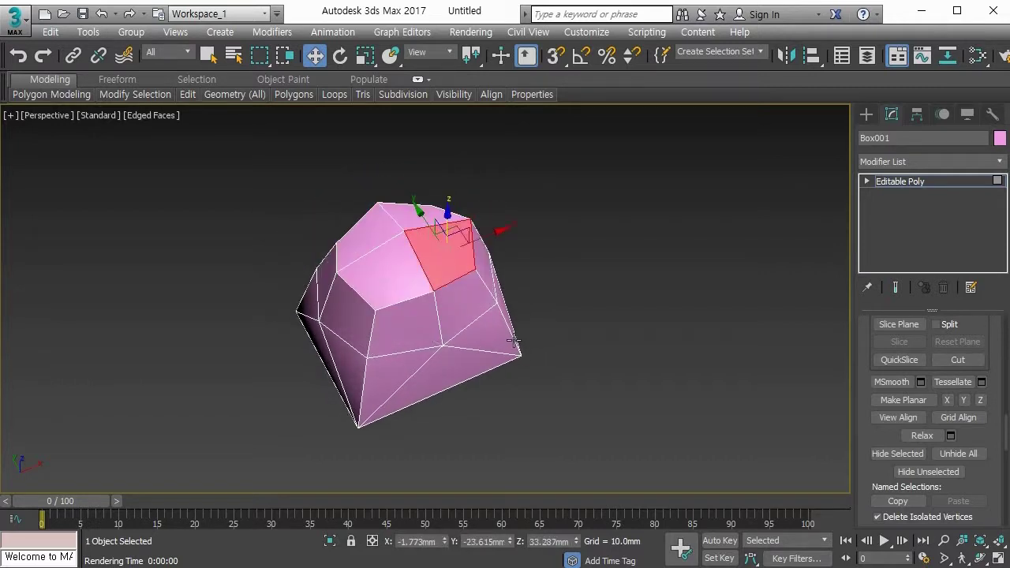
key("ctrl+z")
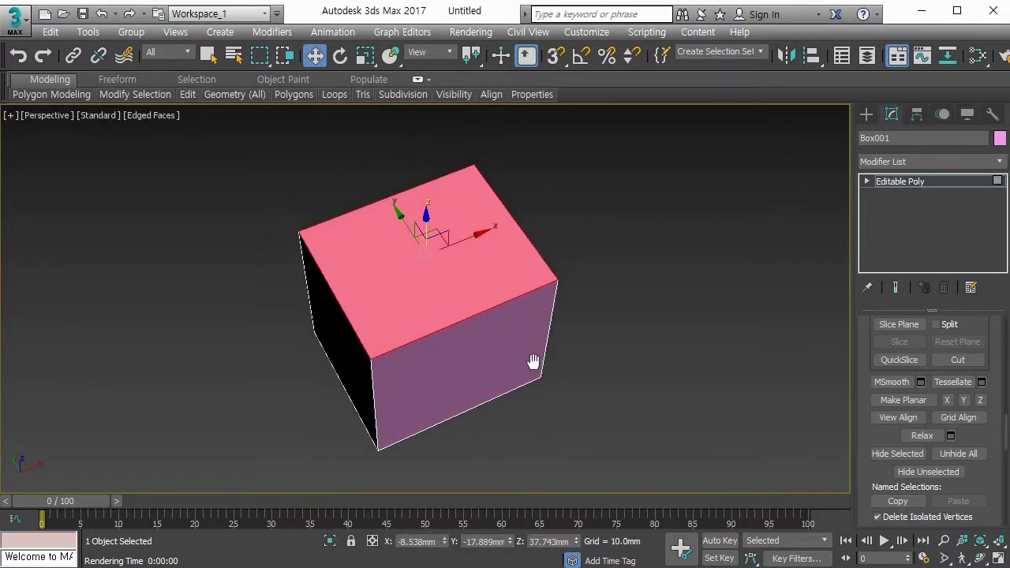
- Tessellate the box's top polygon once and clear the selection
middle_click_drag(532, 361, 535, 334, "alt")
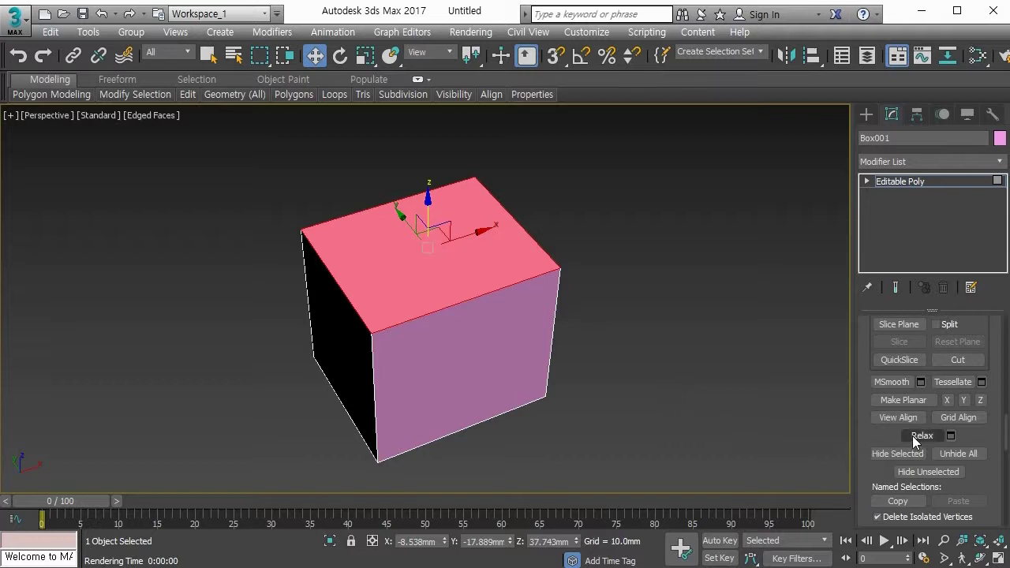
left_click(947, 383)
left_click(621, 279)
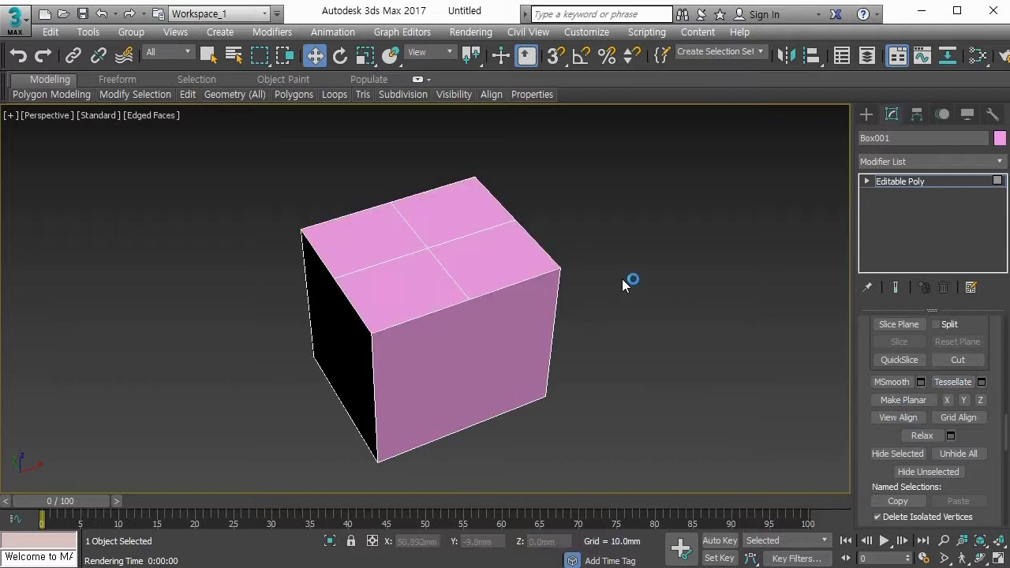
- Select the four quarter polygons of the top face one after another to inspect the subdivision
left_click(484, 257)
left_click(478, 216)
left_click(380, 226)
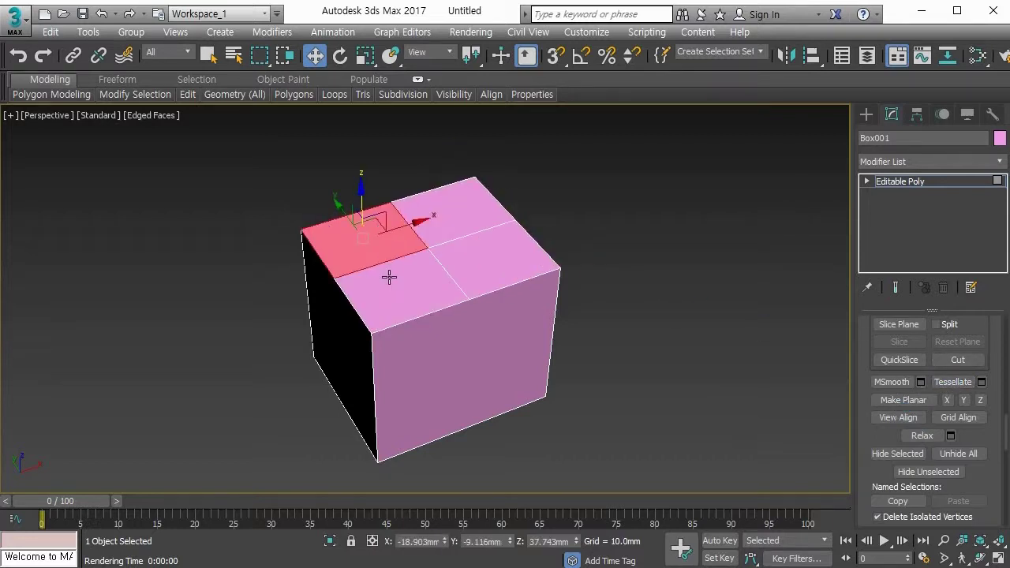
left_click(388, 282)
left_click(486, 270)
left_click(462, 209)
left_click(393, 233)
- Select the front-left quarter polygon of the top face and tessellate it three times
left_click(400, 293)
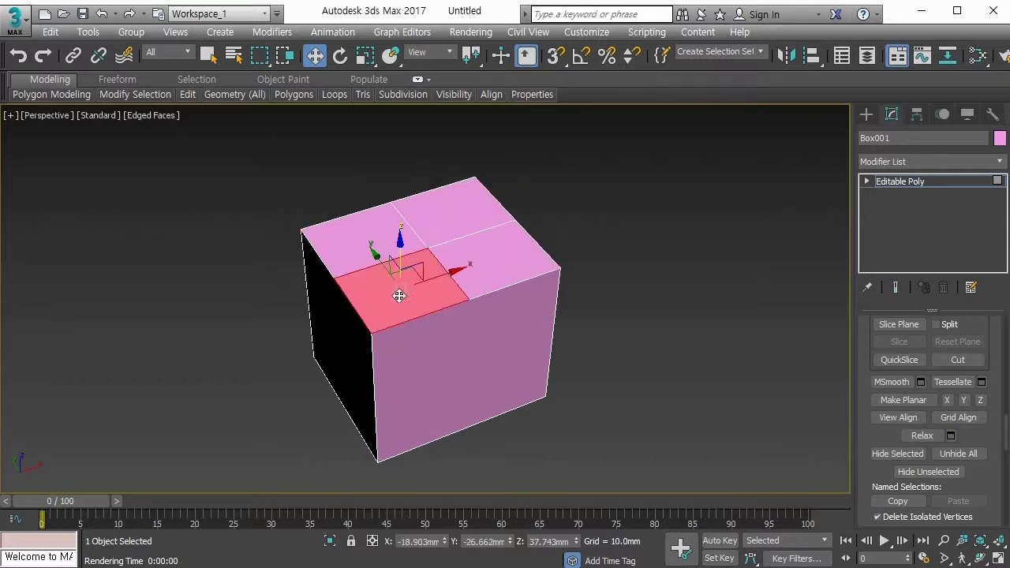
left_click(956, 382)
left_click(956, 382)
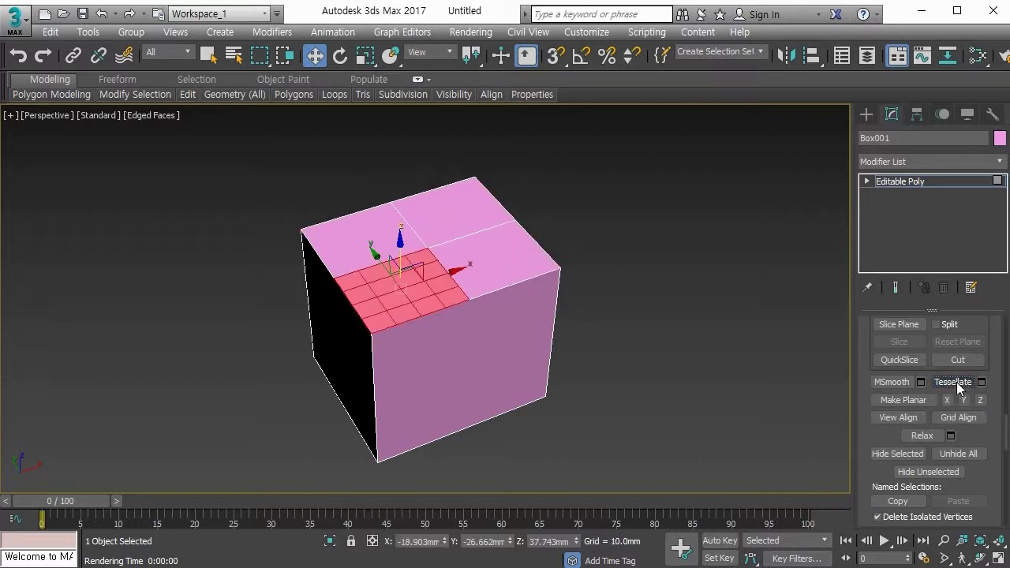
left_click(956, 382)
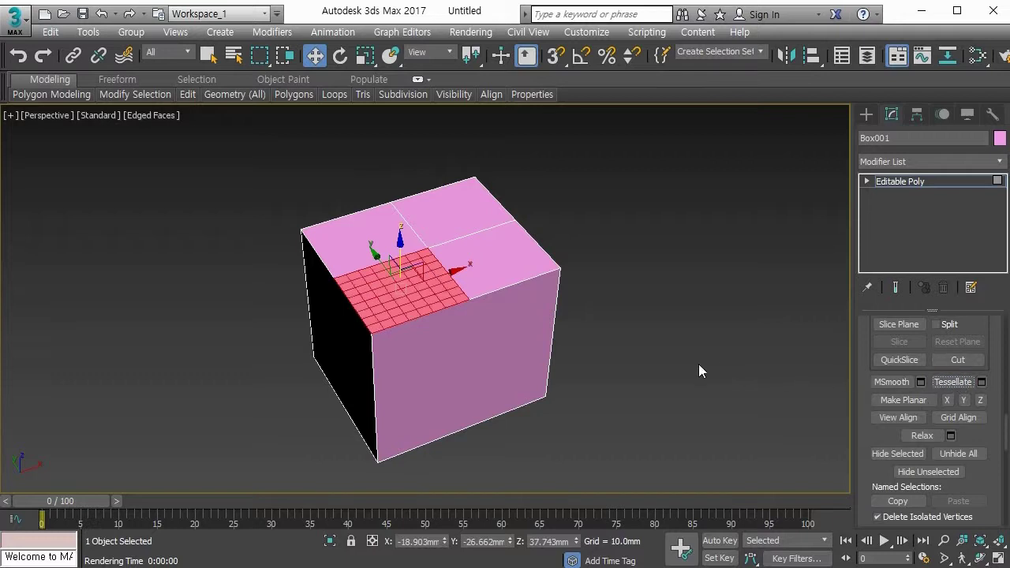
- Select the three undivided top quarters in turn for comparison and clear the selection
left_click(517, 252)
left_click(454, 210)
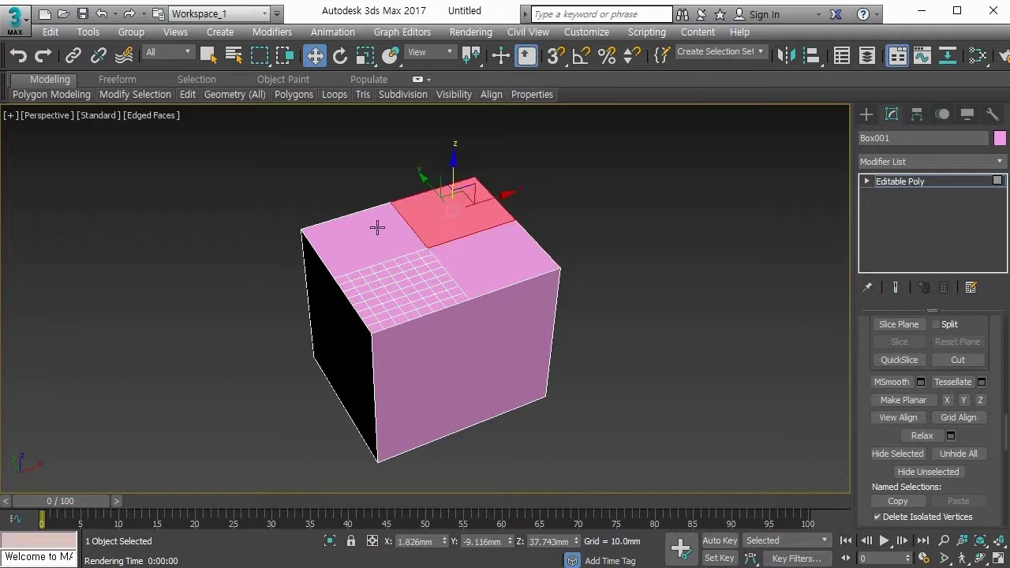
left_click(377, 229)
left_click(486, 253)
left_click(658, 352)
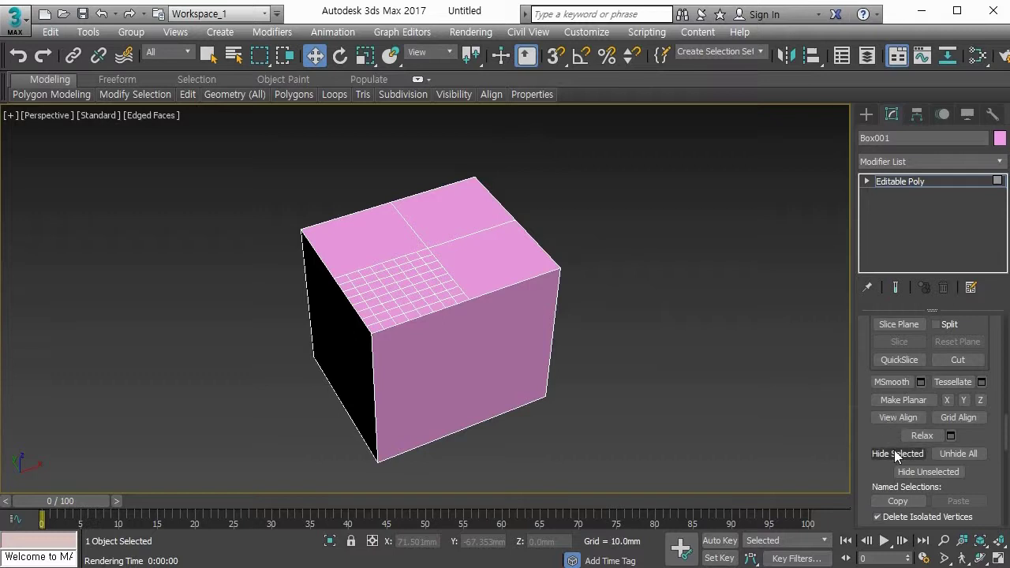
- Select the box's large front side polygon, hide it with Hide Selected and undo the hiding
left_click(424, 359)
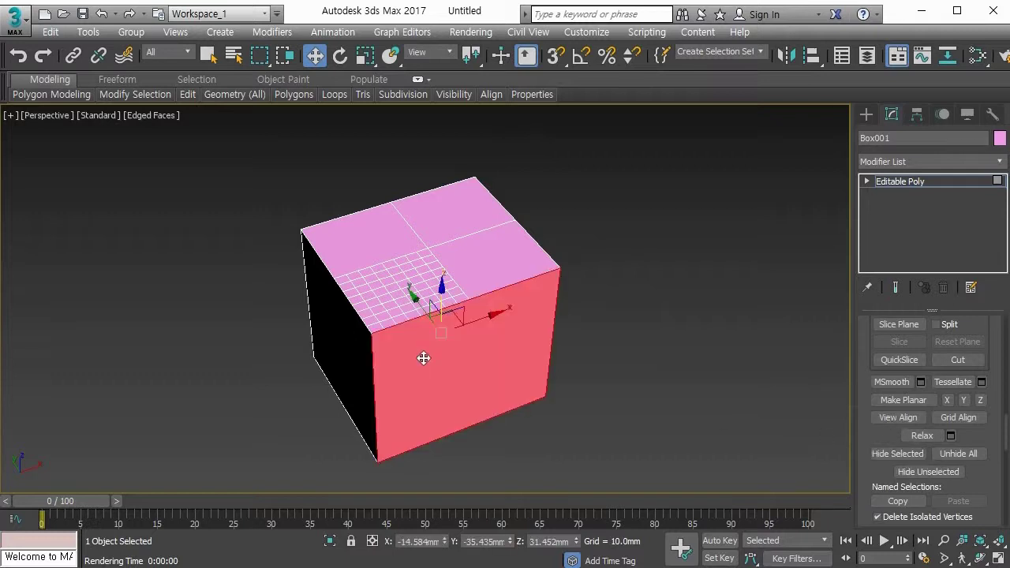
left_click(901, 453)
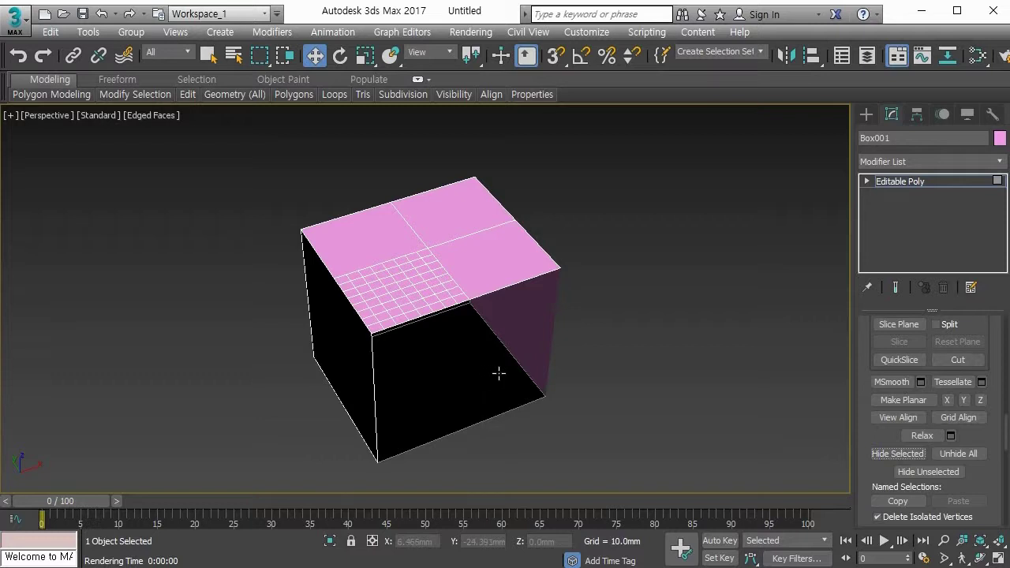
key("ctrl+z")
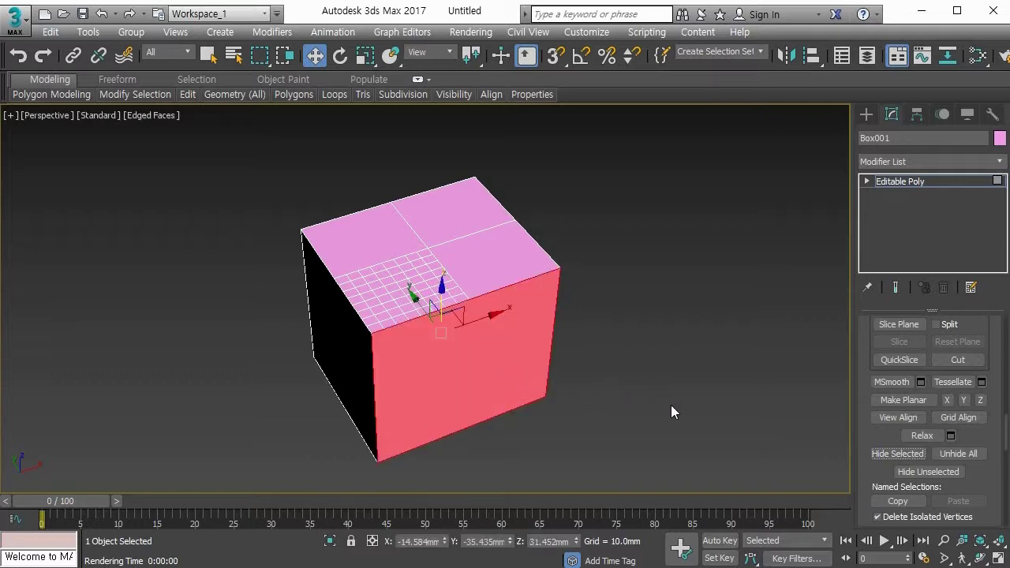
- Hide all polygons except the selected front one, and unhide all of them again
left_click(939, 475)
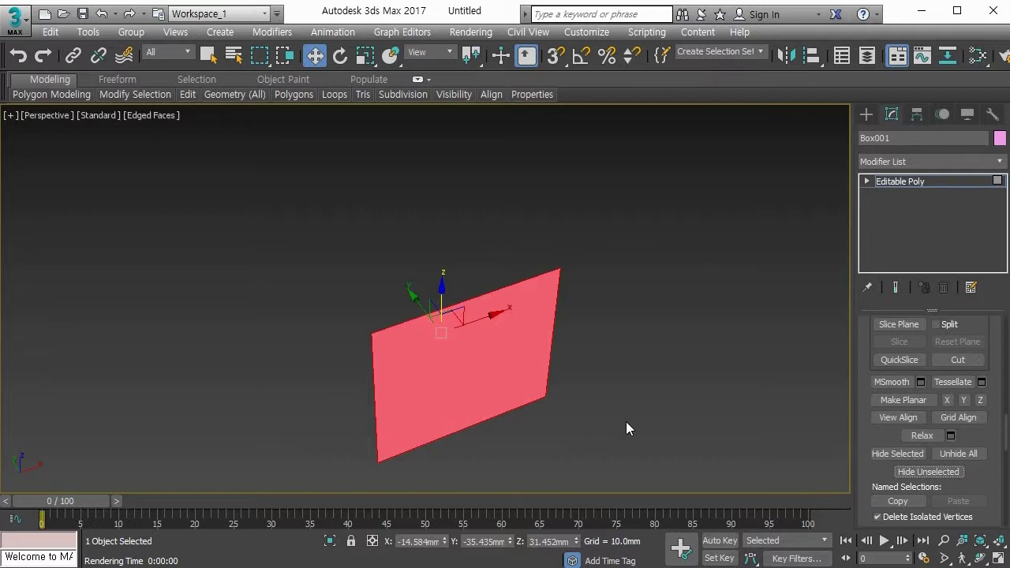
left_click(969, 456)
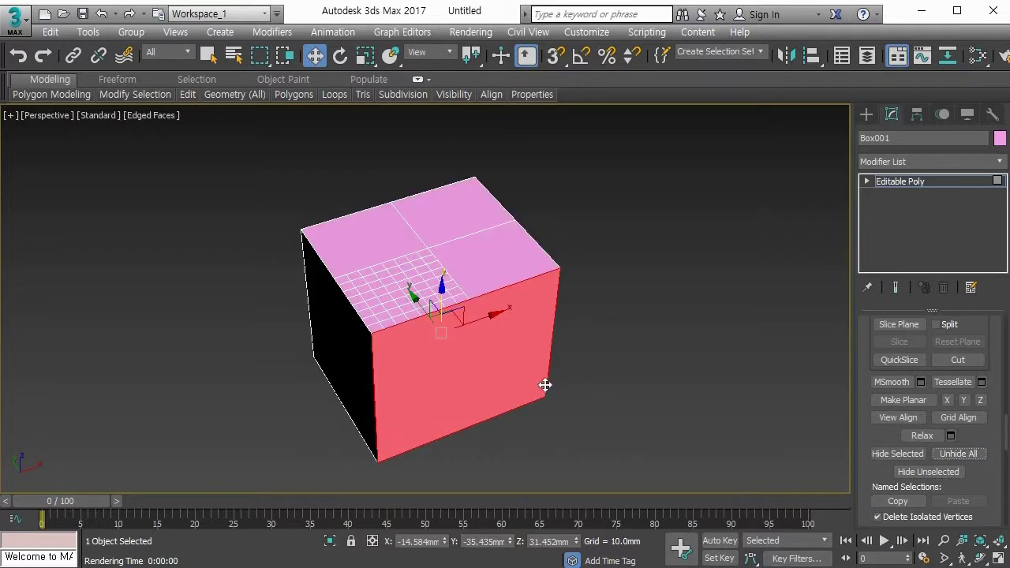
- Leave Polygon mode and delete the whole box
mouse_move(545, 386)
middle_mouse_down()
mouse_move(546, 356)
mouse_move(527, 372)
middle_mouse_up()
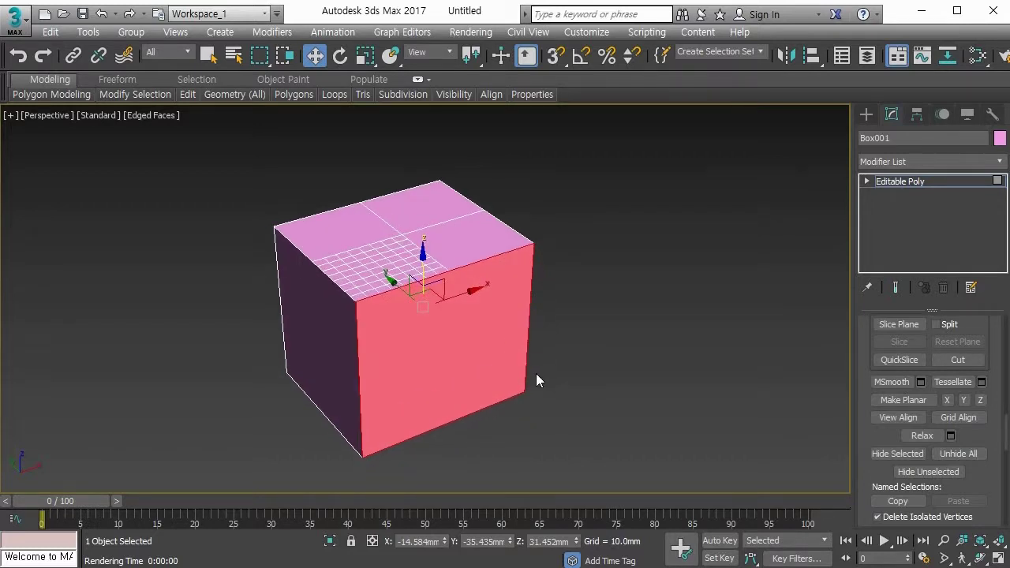
key("4")
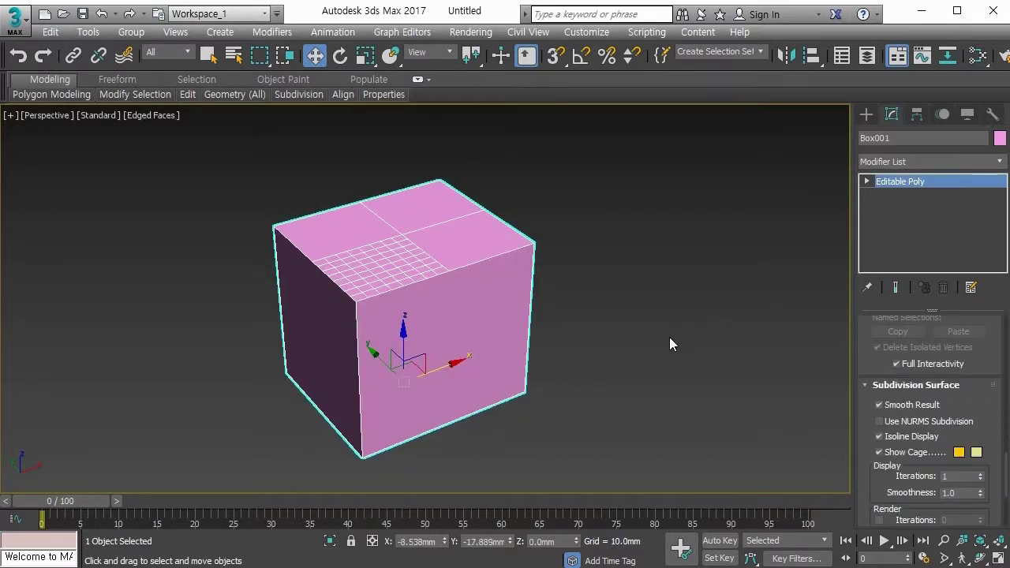
key("Delete")
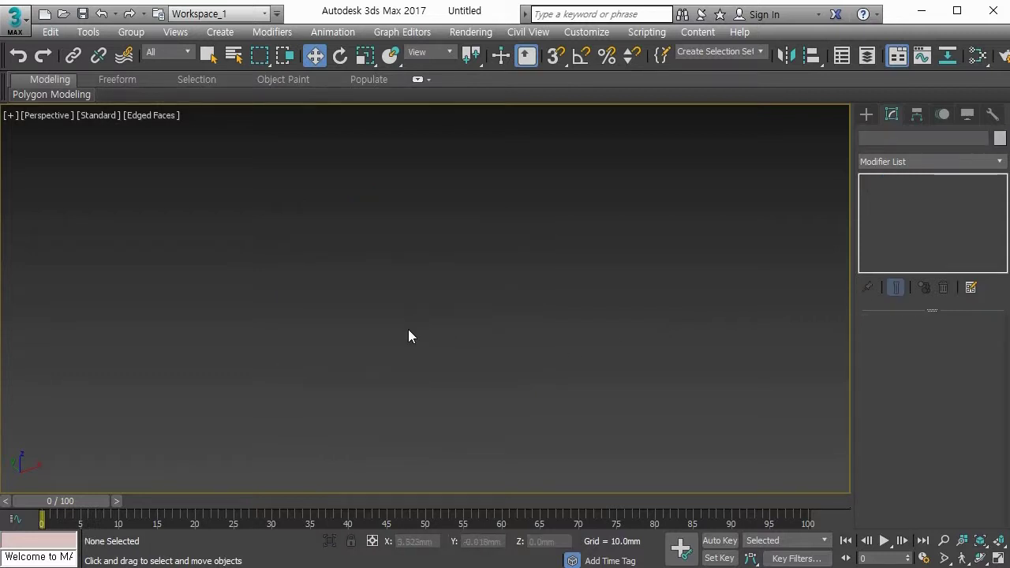
- Create a cylinder with a radius of about 13 mm and a height of about 47.7 mm
left_click(865, 114)
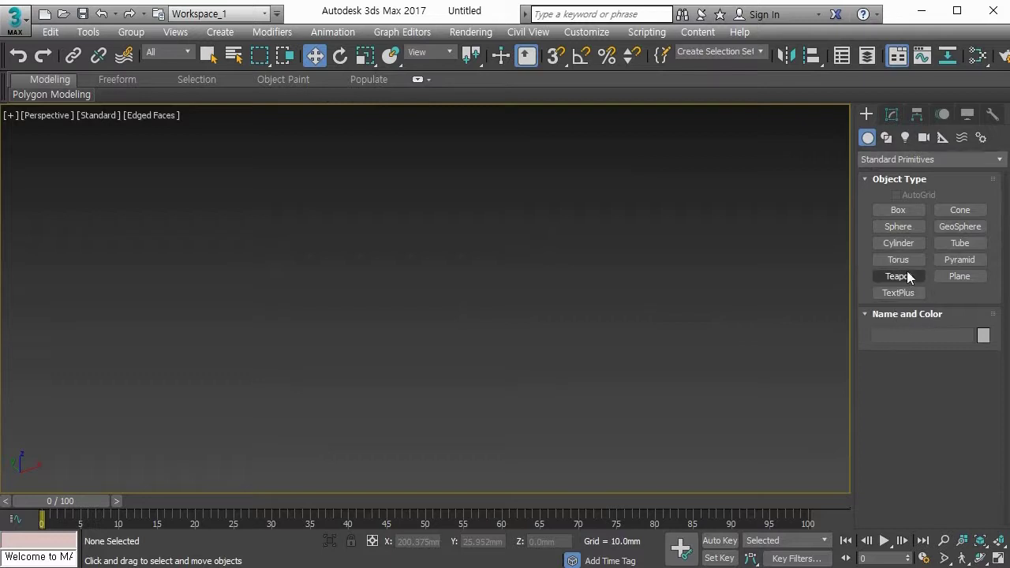
left_click(899, 243)
left_click_drag(421, 346, 481, 352)
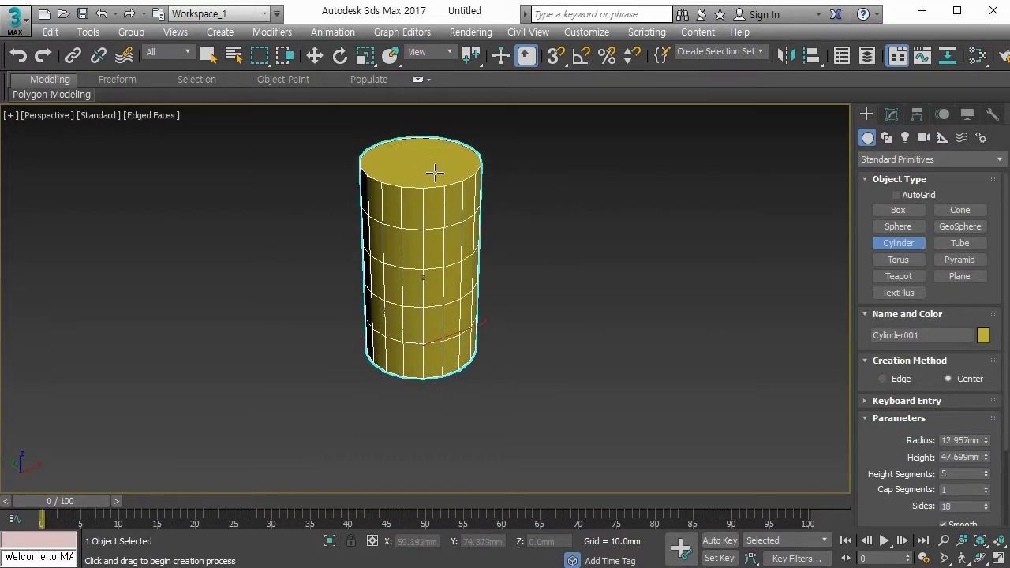
- Finish creating cylinders and convert the new cylinder to an Editable Poly
left_click(435, 173)
middle_click_drag(444, 217, 451, 247)
middle_click_drag(451, 247, 454, 231, "alt")
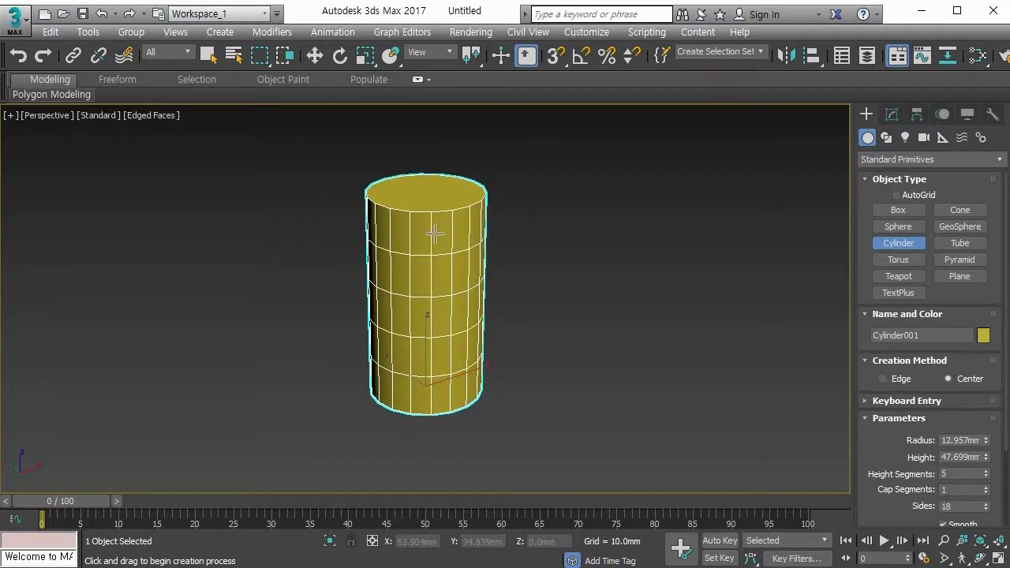
right_click(433, 222)
right_click(433, 221)
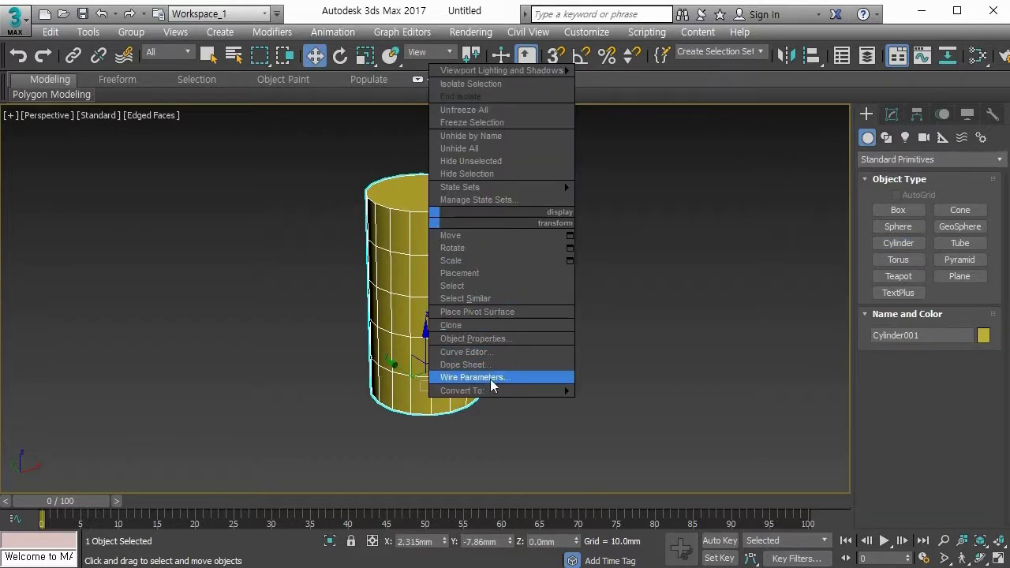
mouse_move(491, 391)
left_click(599, 403)
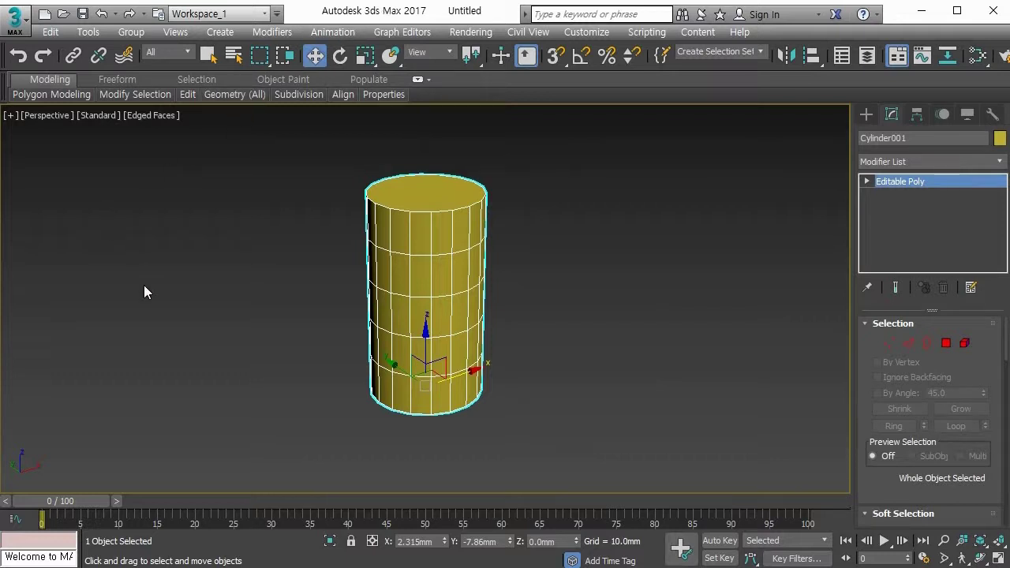
- Enter Polygon sub-object mode on the cylinder and expand the Polygon: Smoothing Groups settings
key("4")
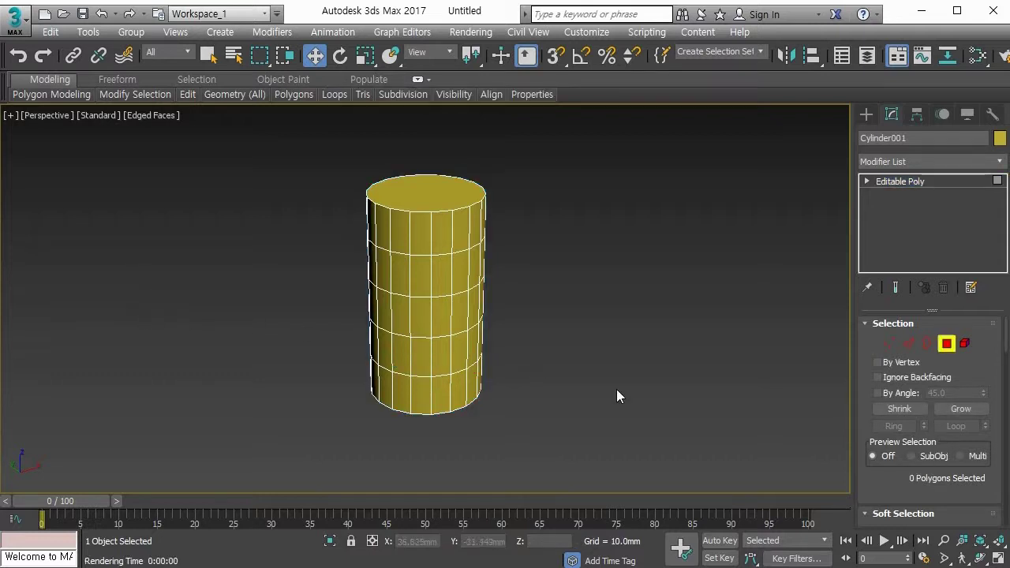
left_click_drag(873, 497, 877, 124)
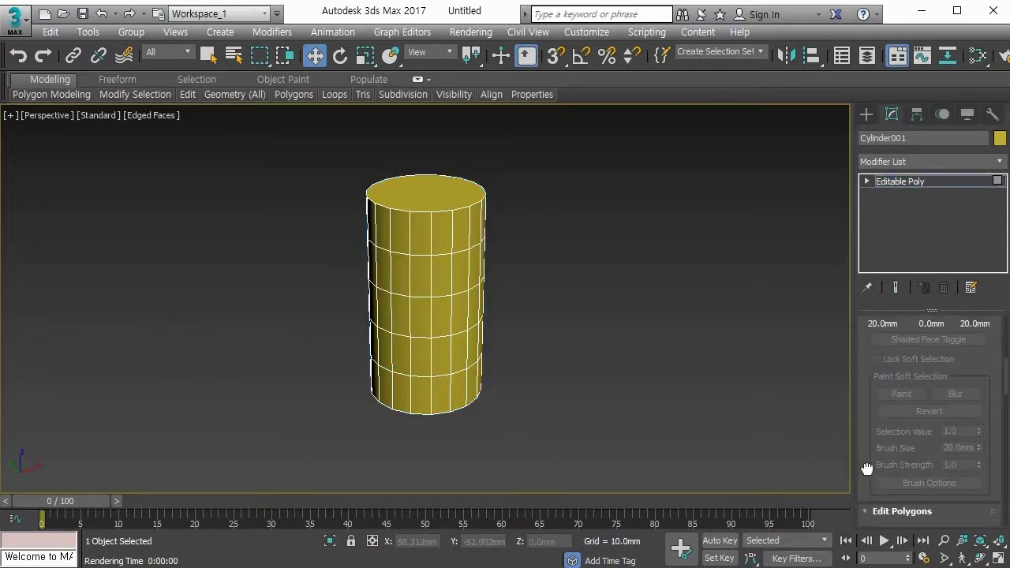
left_click_drag(865, 468, 872, 158)
left_click_drag(868, 446, 878, 18)
left_click(864, 423)
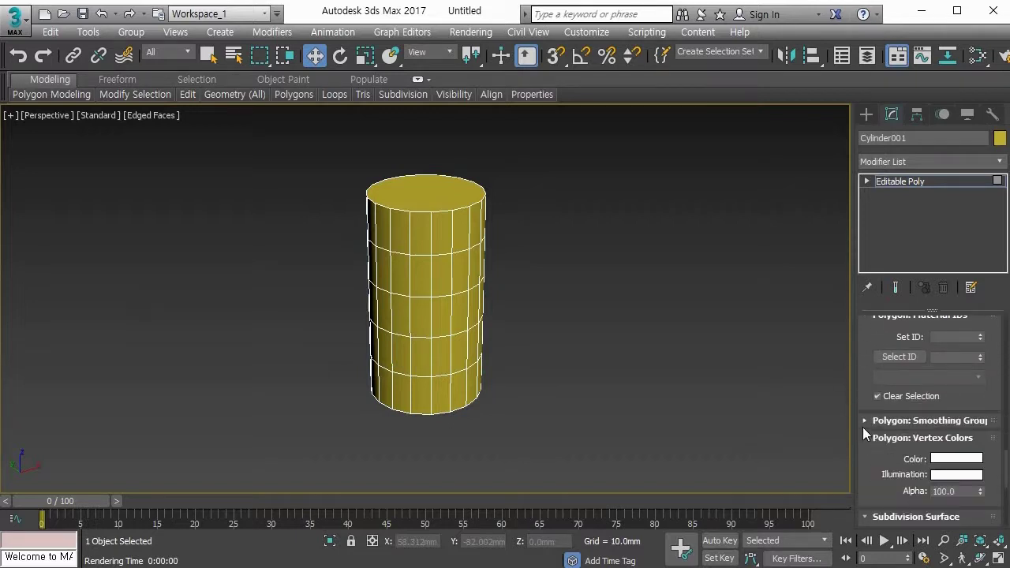
left_click(866, 423)
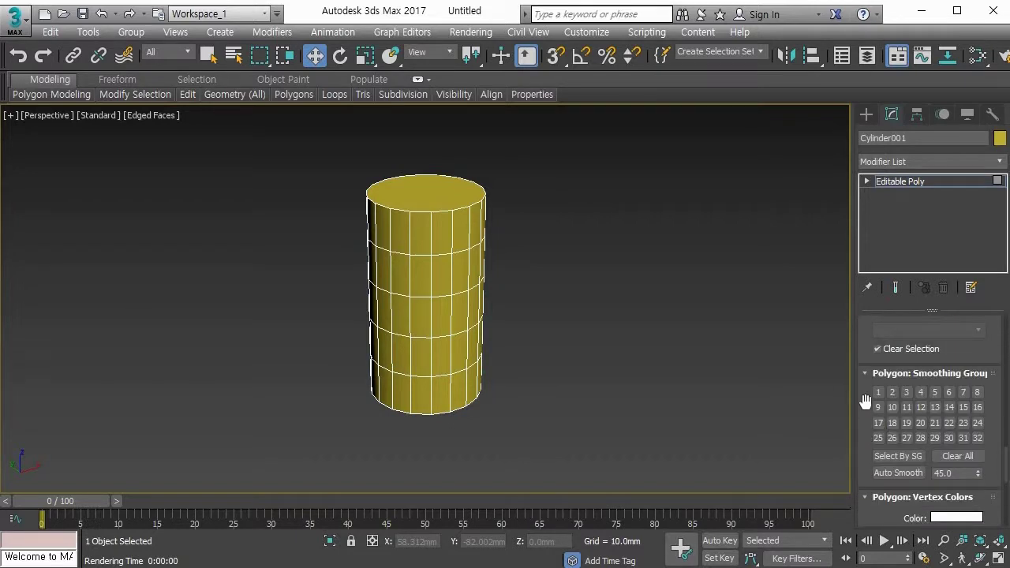
left_click_drag(861, 419, 864, 393)
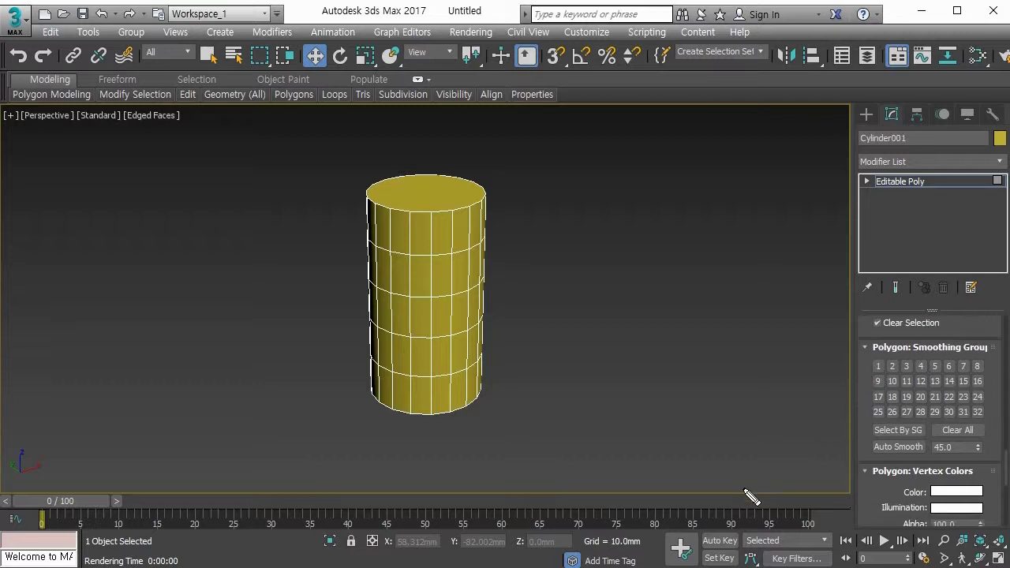
left_click_drag(872, 353, 986, 353)
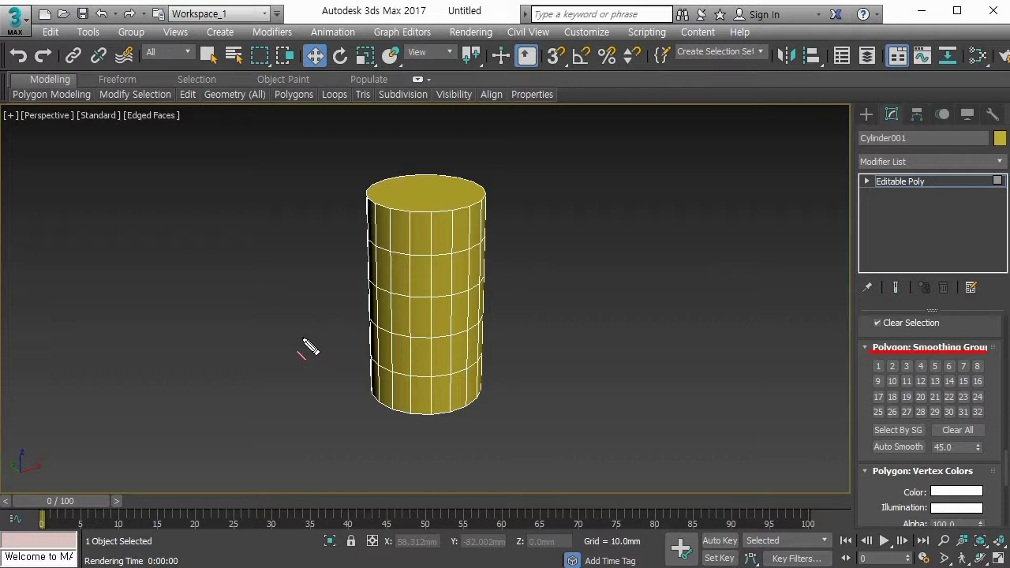
key("Escape")
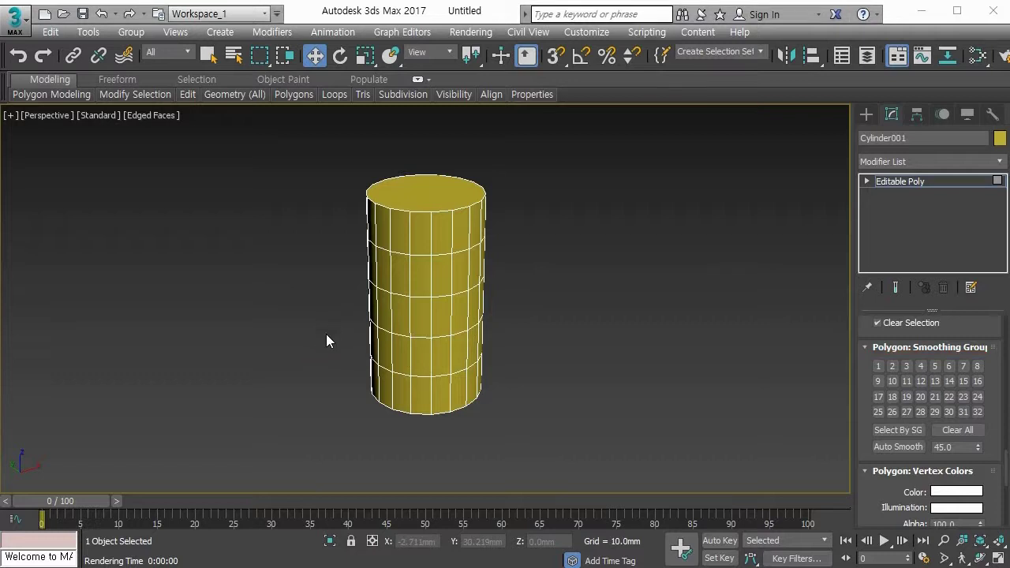
- Render the perspective view of the cylinder with its original smoothing groups and close the render window
key("shift+q")
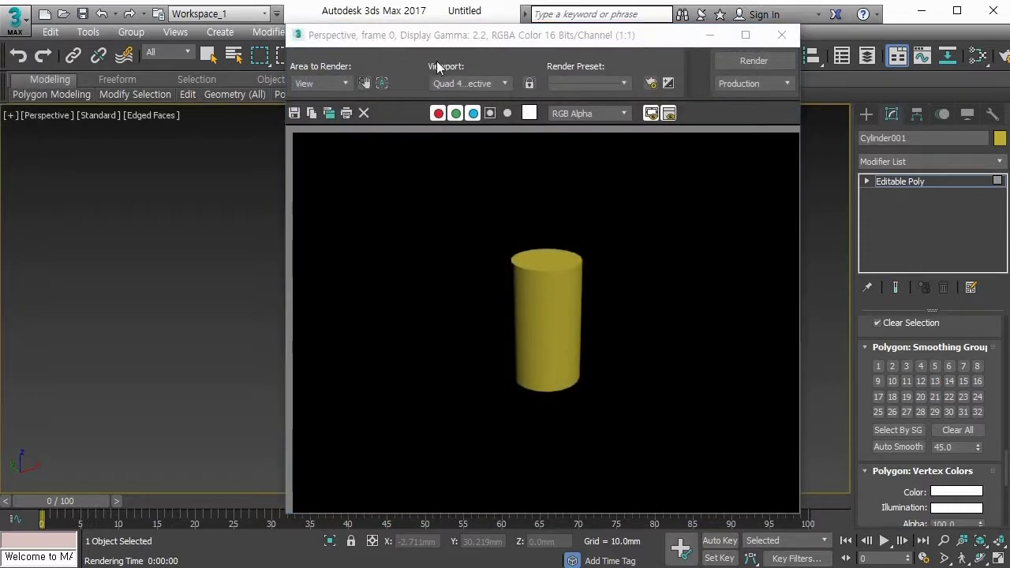
left_click_drag(434, 35, 375, 31)
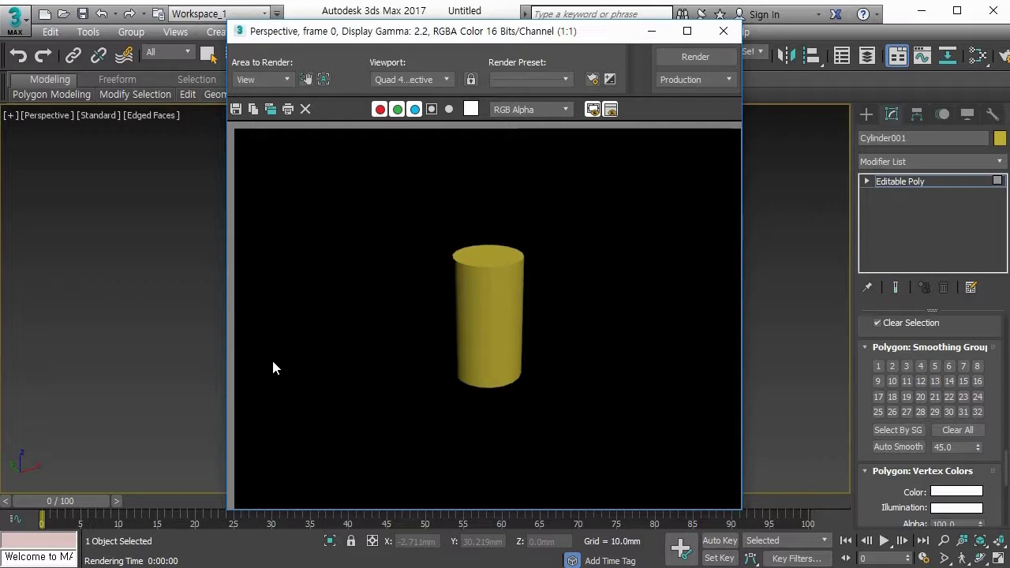
left_click(721, 35)
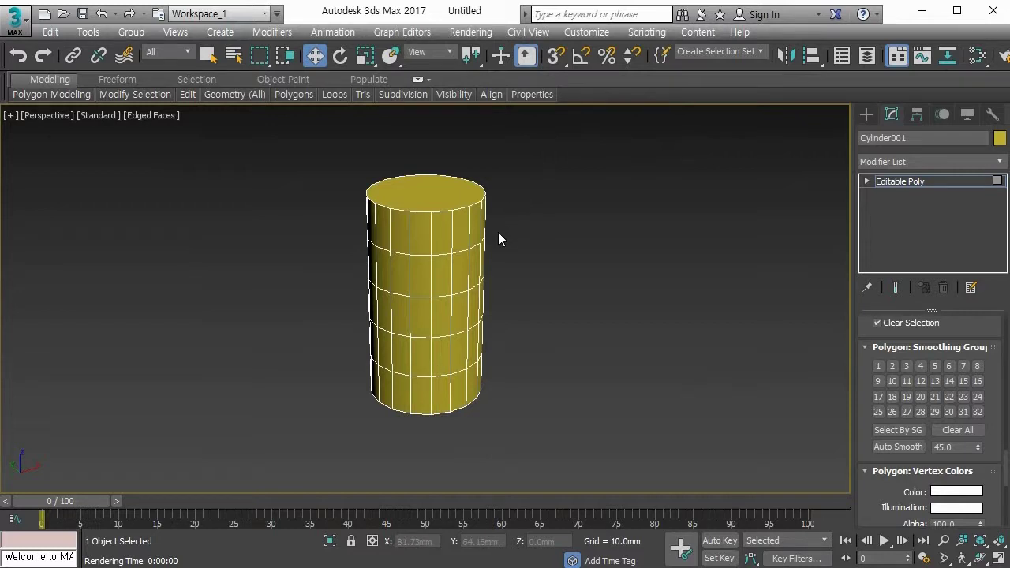
- Select the whole cylinder in Element mode, clear all its smoothing groups and deselect it
key("5")
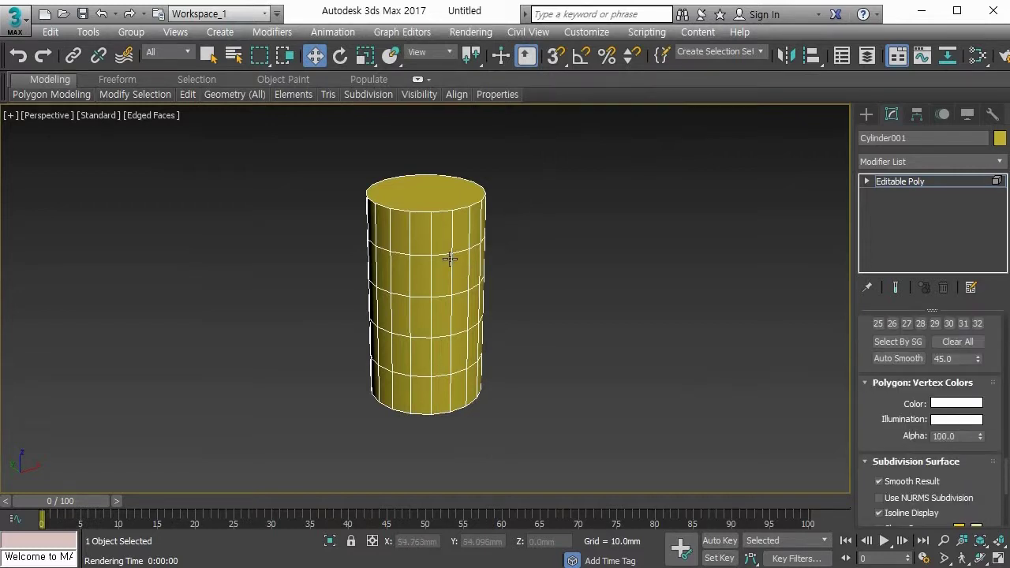
left_click(450, 258)
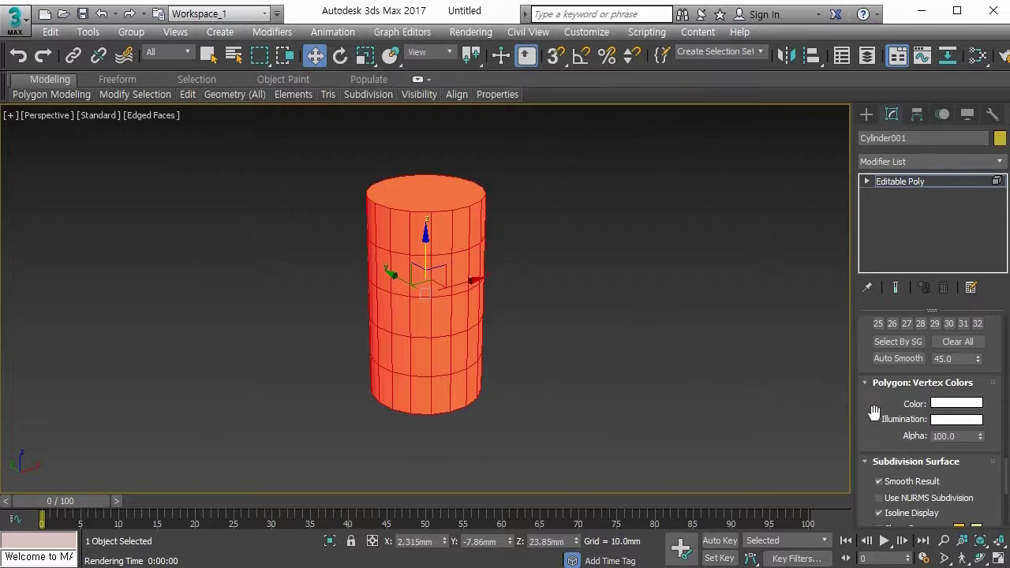
left_click_drag(872, 419, 863, 514)
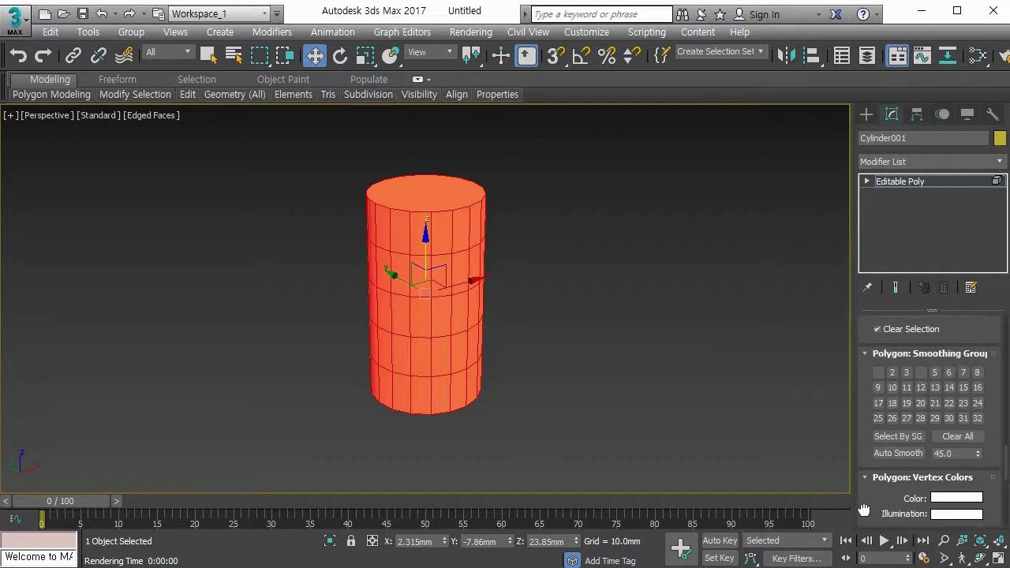
left_click(958, 436)
left_click(599, 381)
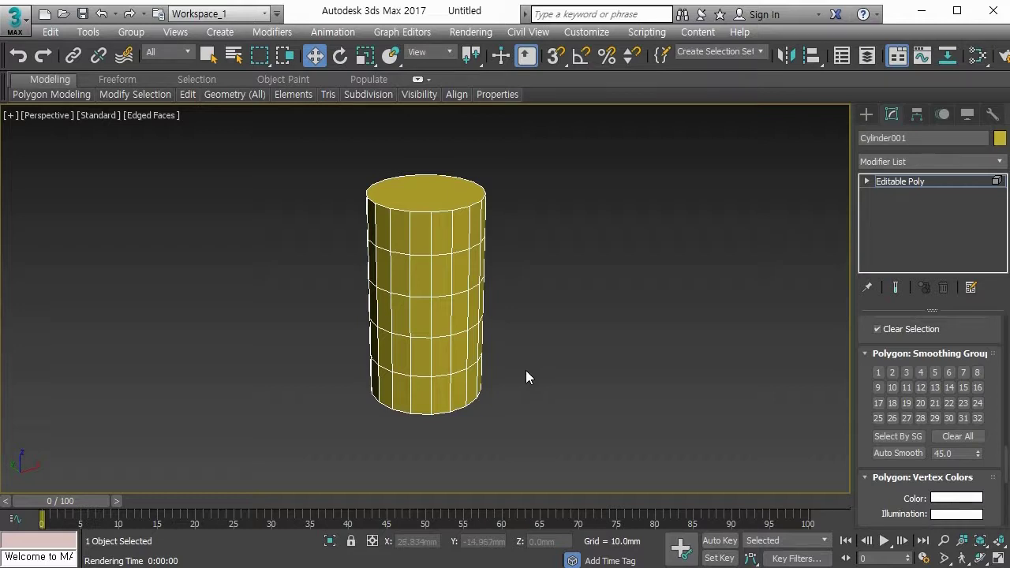
- Render the cylinder with its smoothing groups cleared, examine the shading between its side faces and close the render window
scroll(525, 370, "up", 3)
middle_click_drag(525, 370, 558, 422)
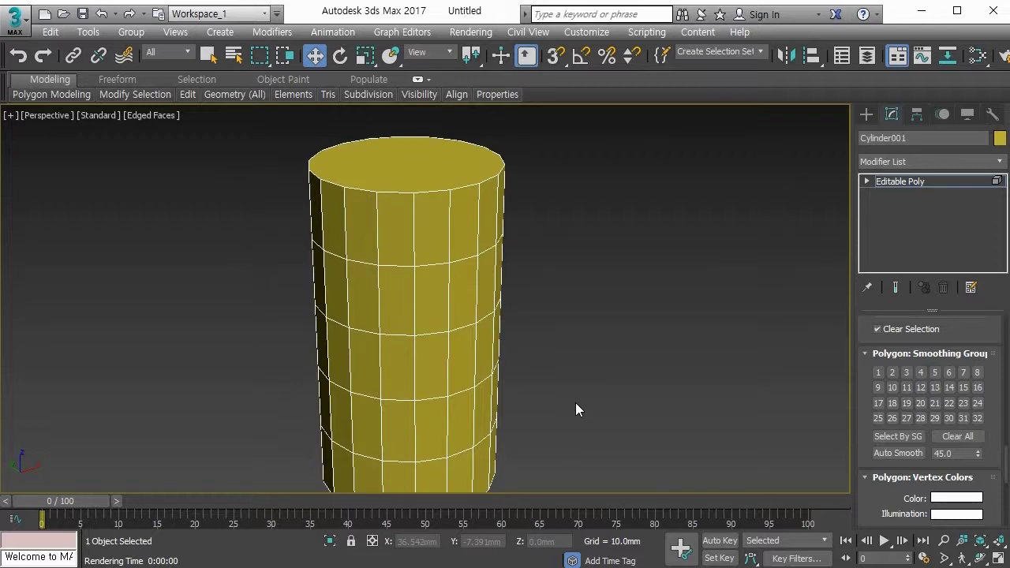
key("shift+q")
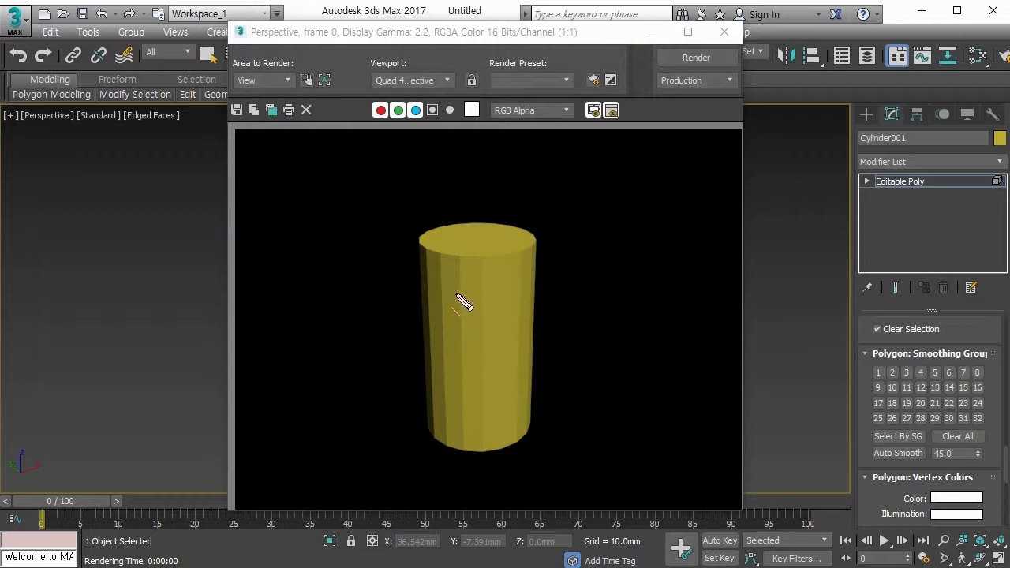
left_click_drag(459, 274, 459, 411)
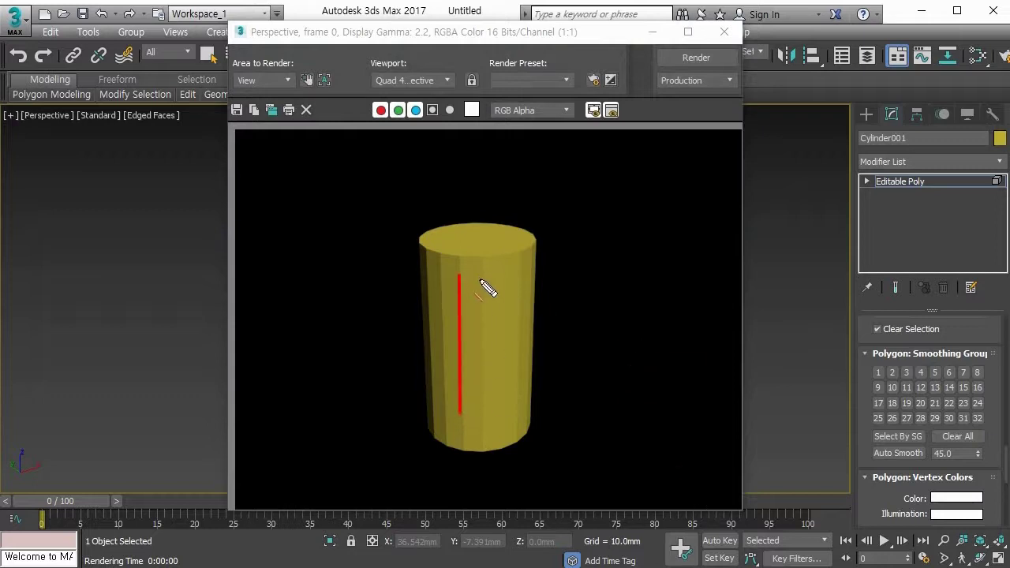
left_click_drag(479, 278, 480, 433)
left_click_drag(517, 269, 518, 424)
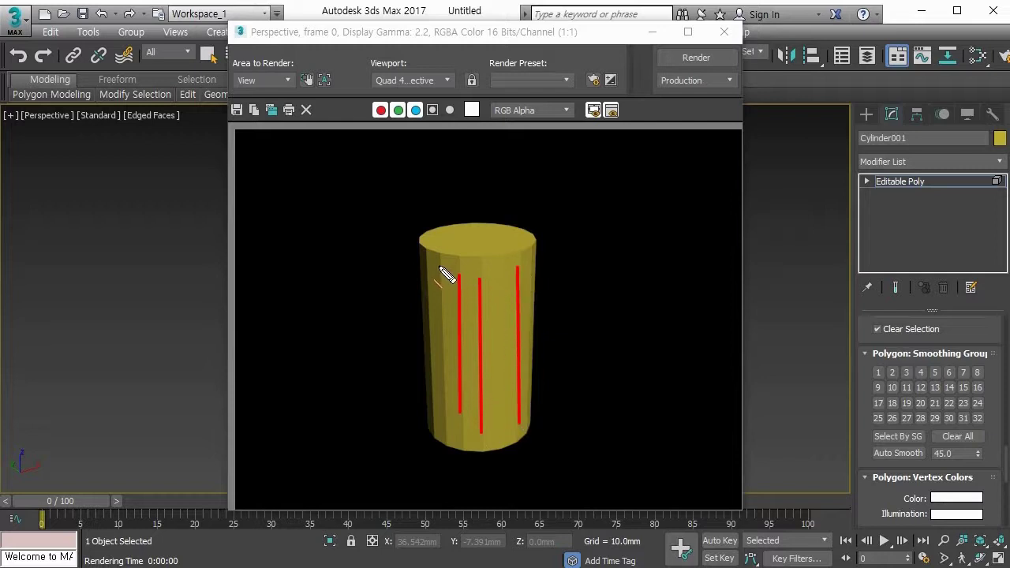
left_click_drag(439, 266, 440, 410)
key("Escape")
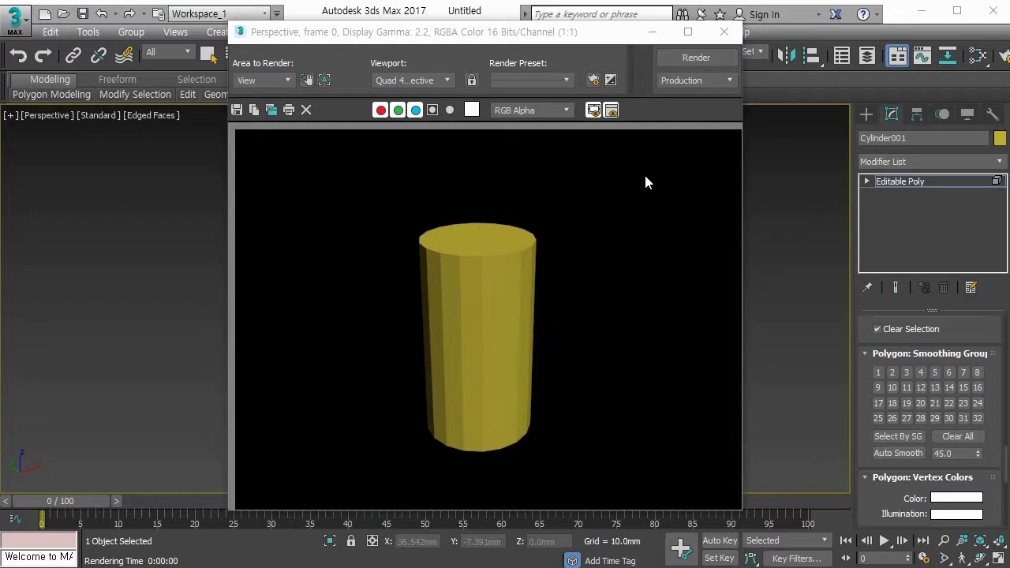
left_click(724, 32)
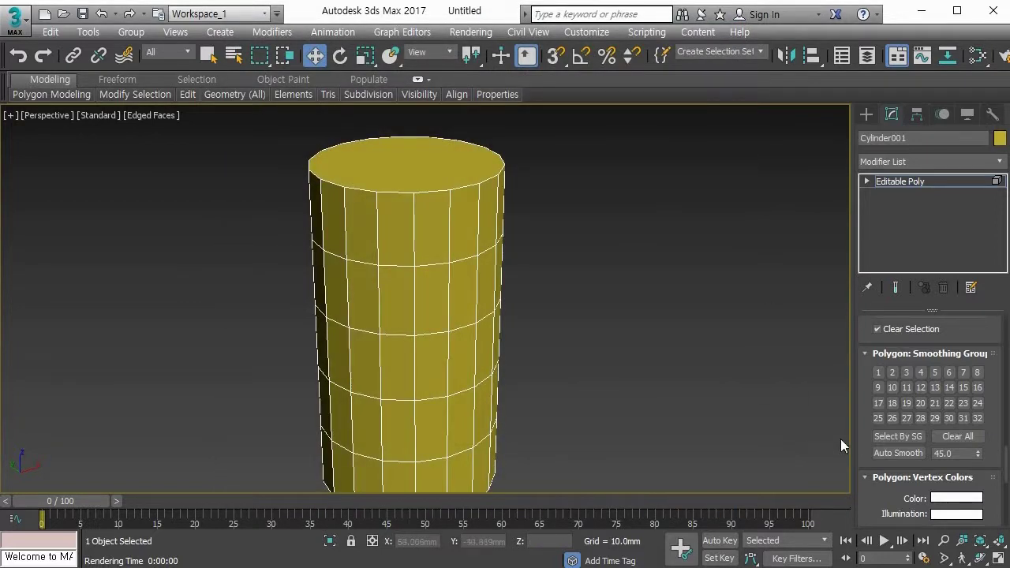
- Examine the Subdivision Surface settings of the cylinder's Editable Poly
left_click_drag(872, 494, 871, 285)
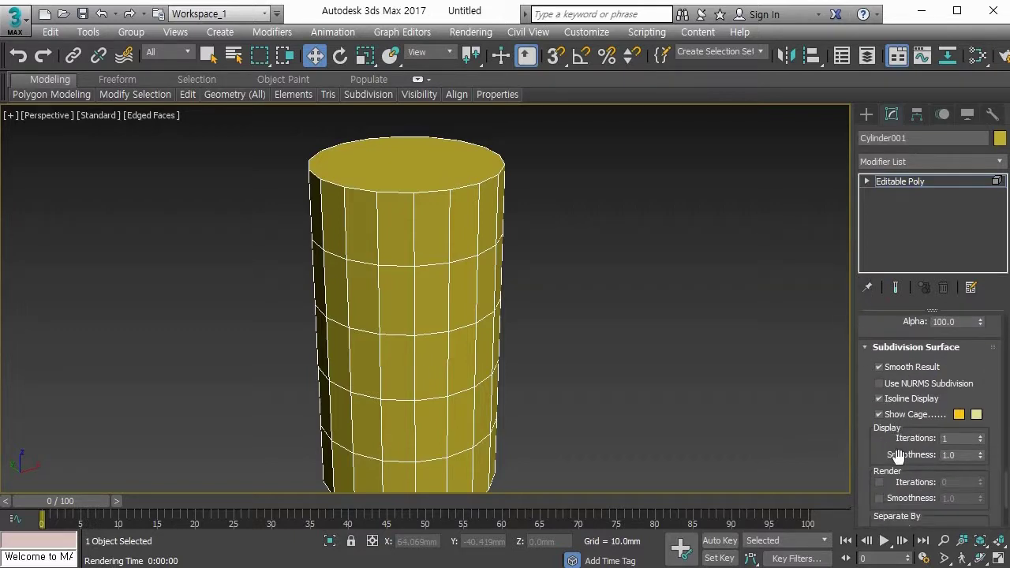
left_click(880, 414)
left_click_drag(928, 356, 958, 356)
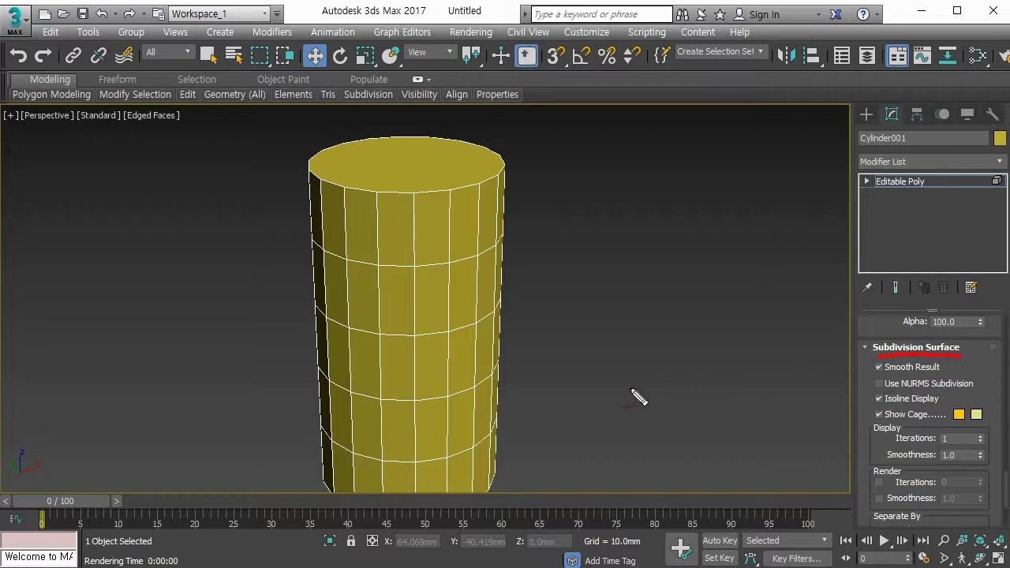
middle_click_drag(623, 388, 661, 403)
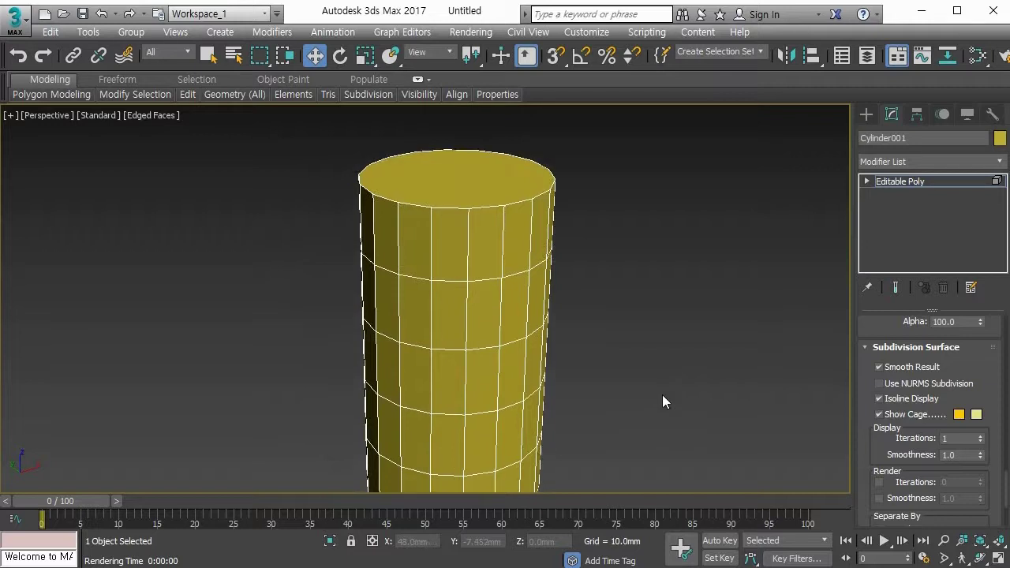